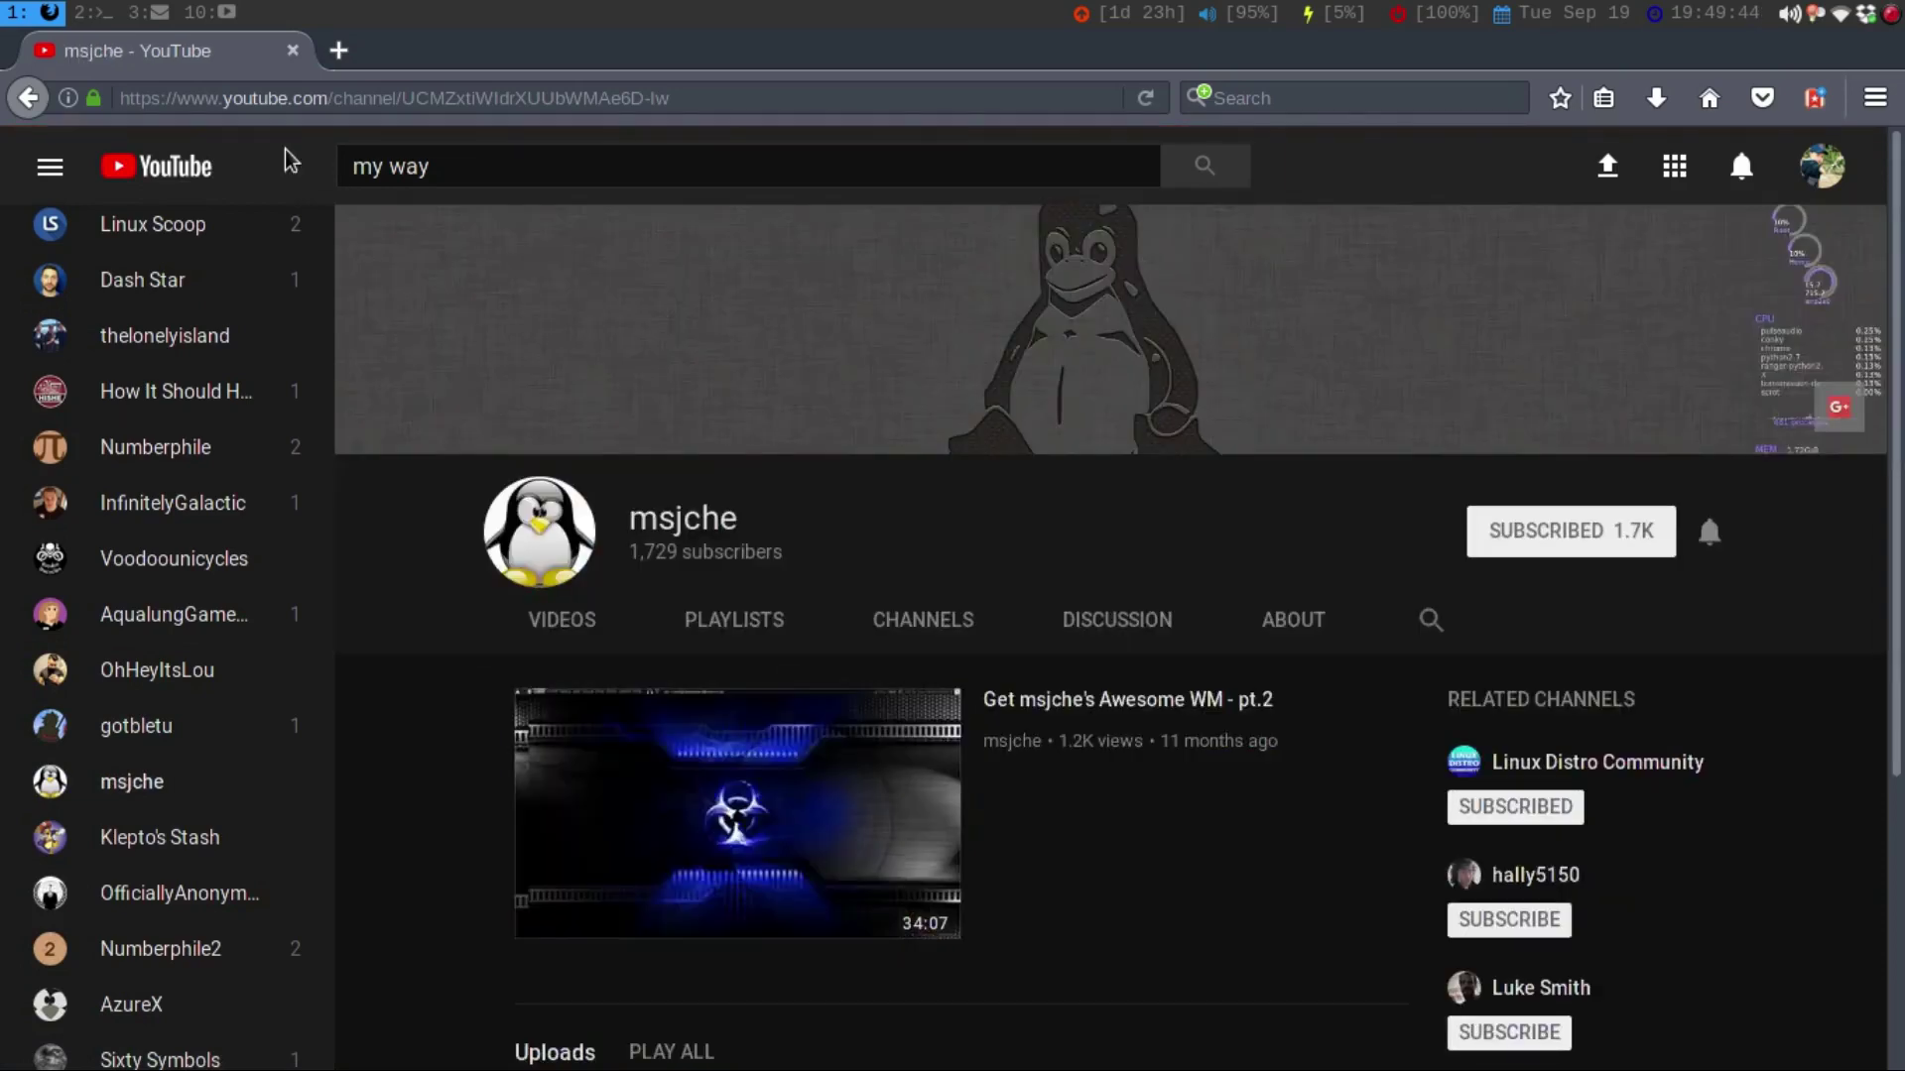
Browse the msjche channel's playlists, then show its Videos list of uploads.
click(762, 623)
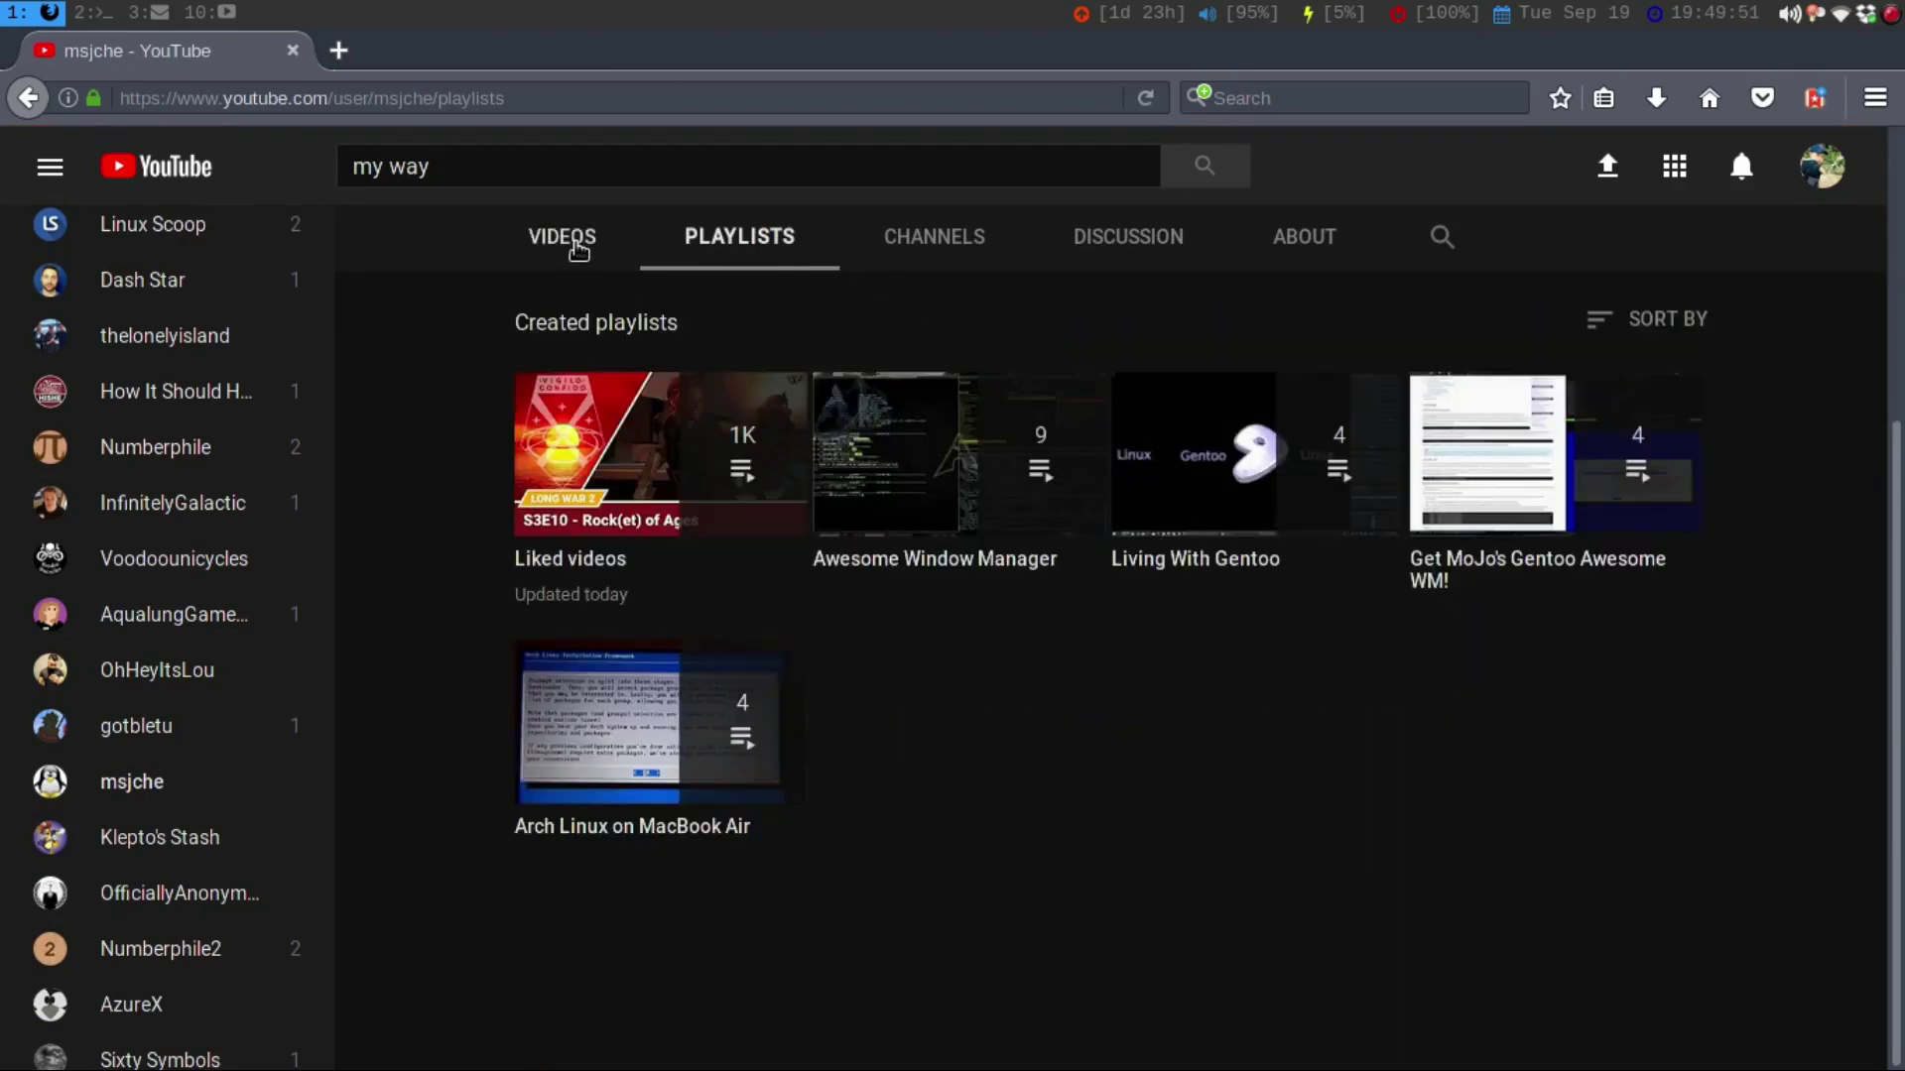
click(575, 244)
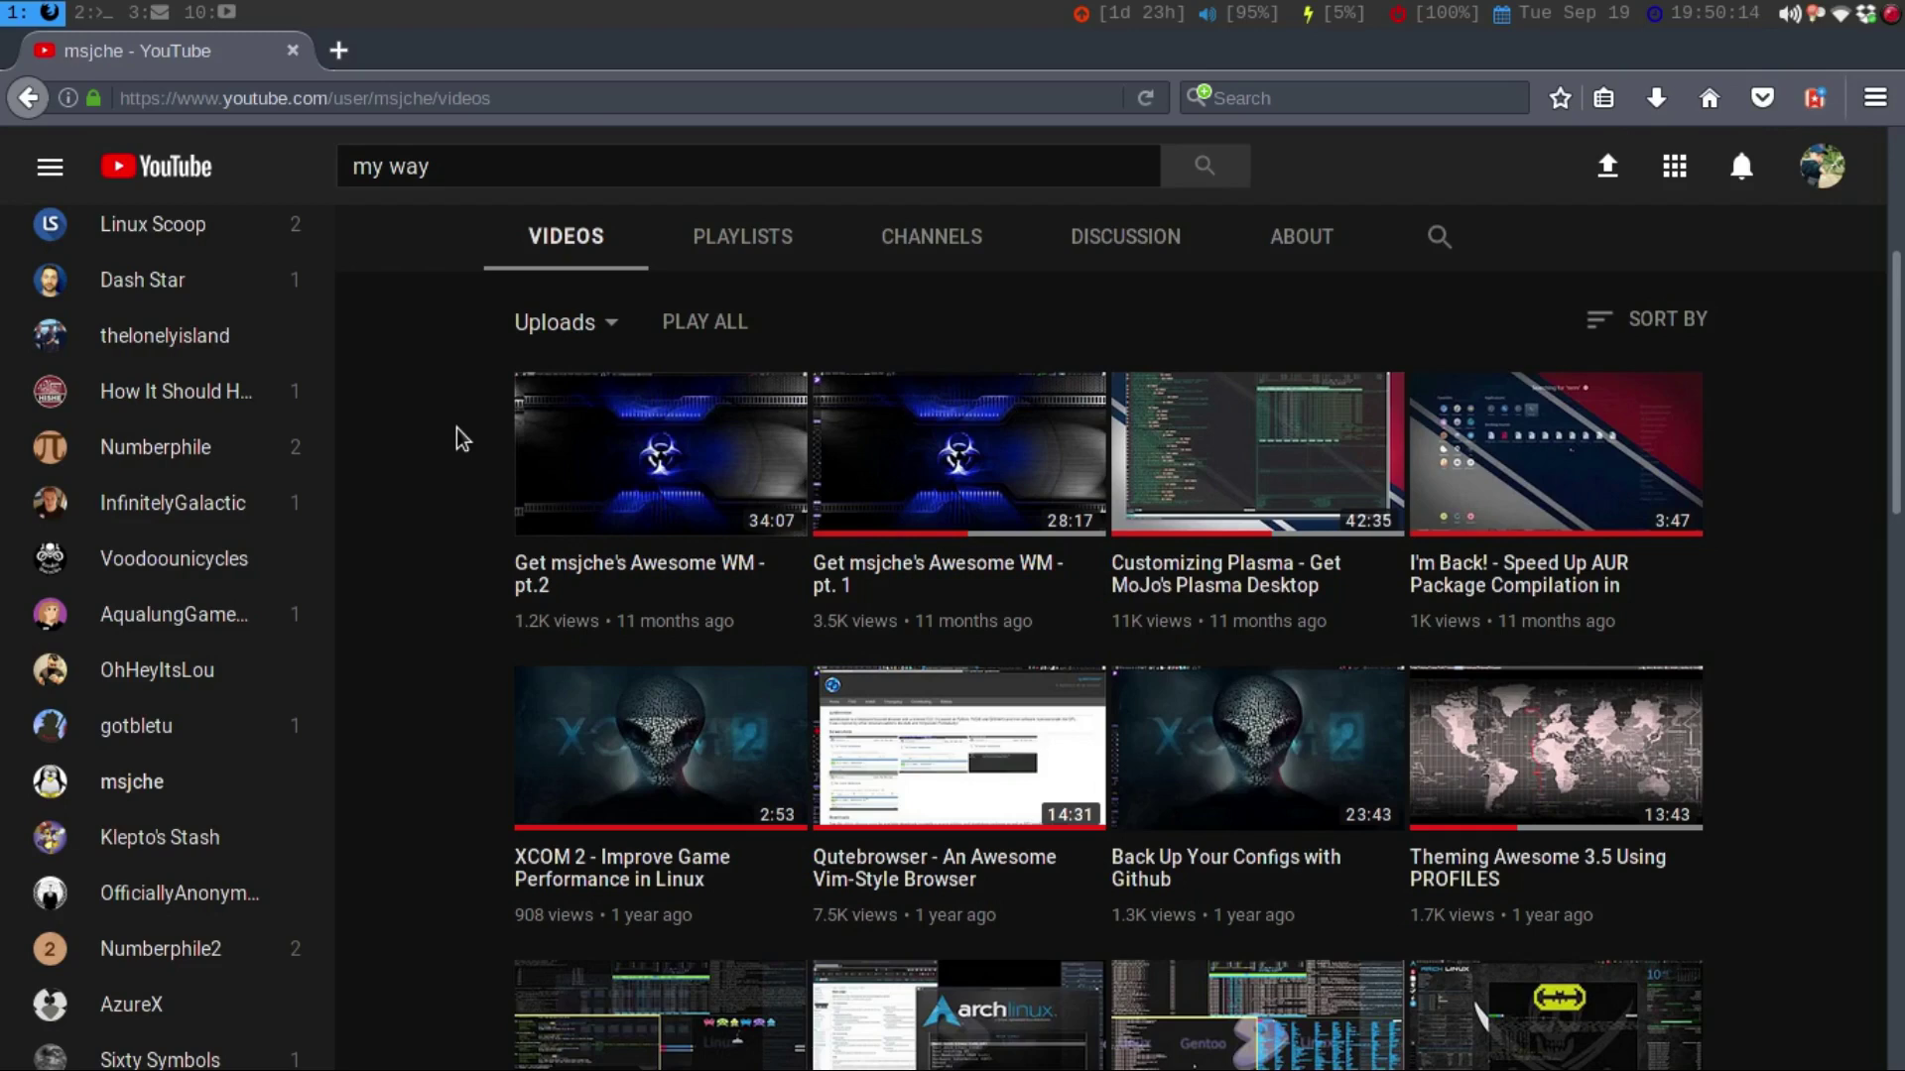
On empty workspace 4, open a new terminal and run 'eix awesomewm'.
key(super+4)
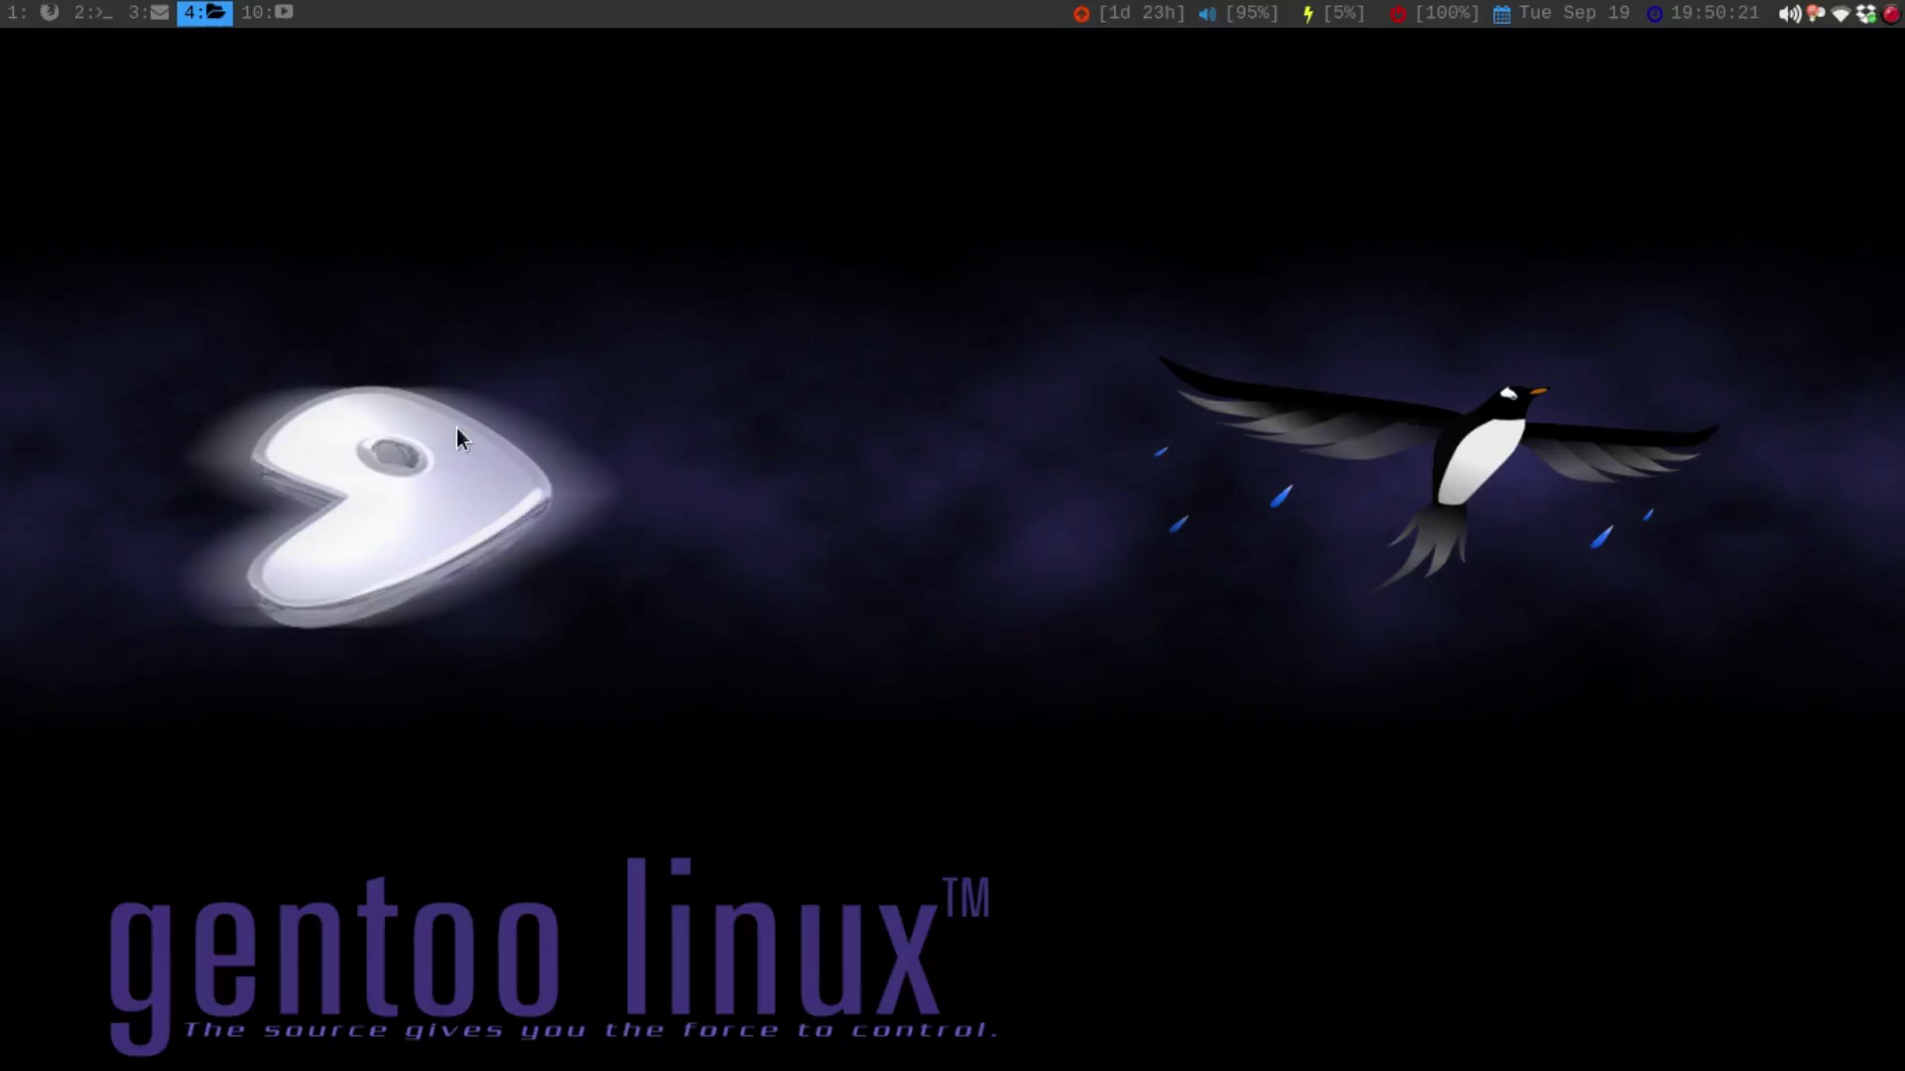
key(super+Return)
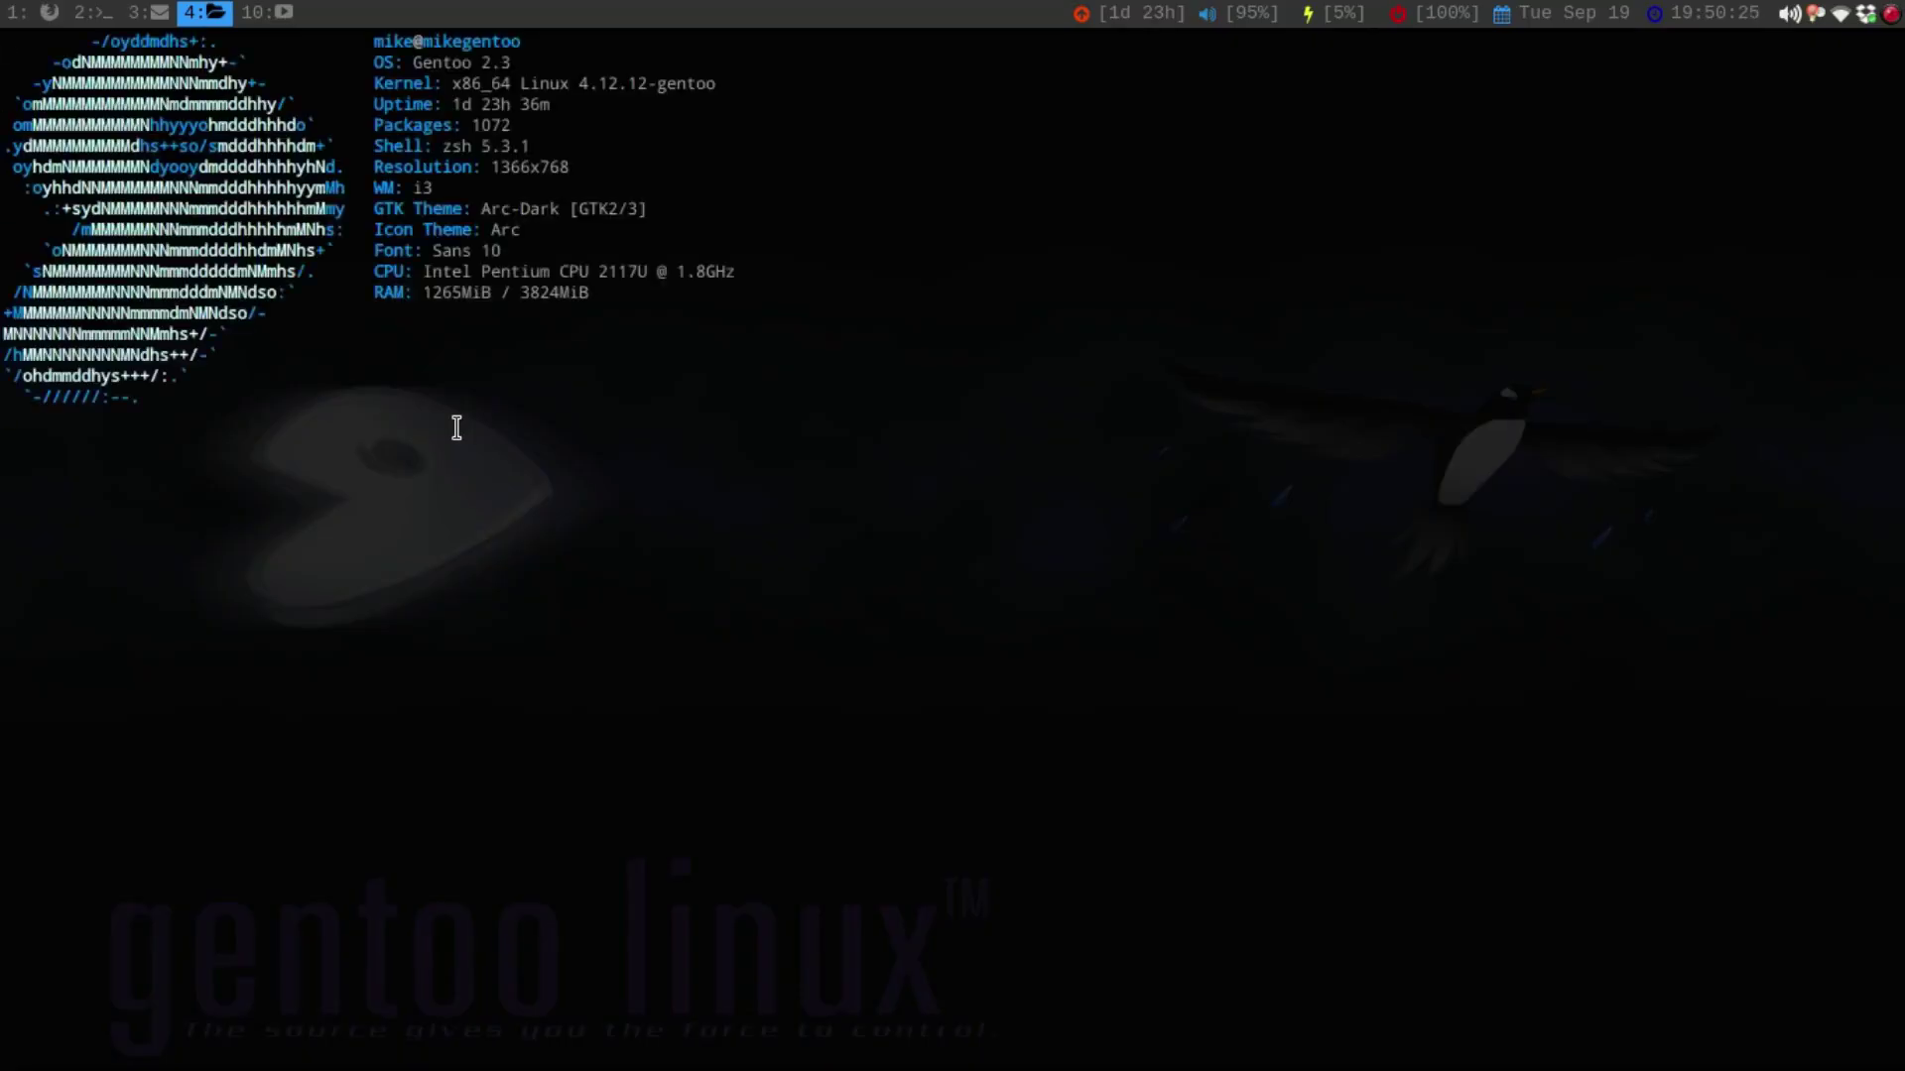
text(eix)
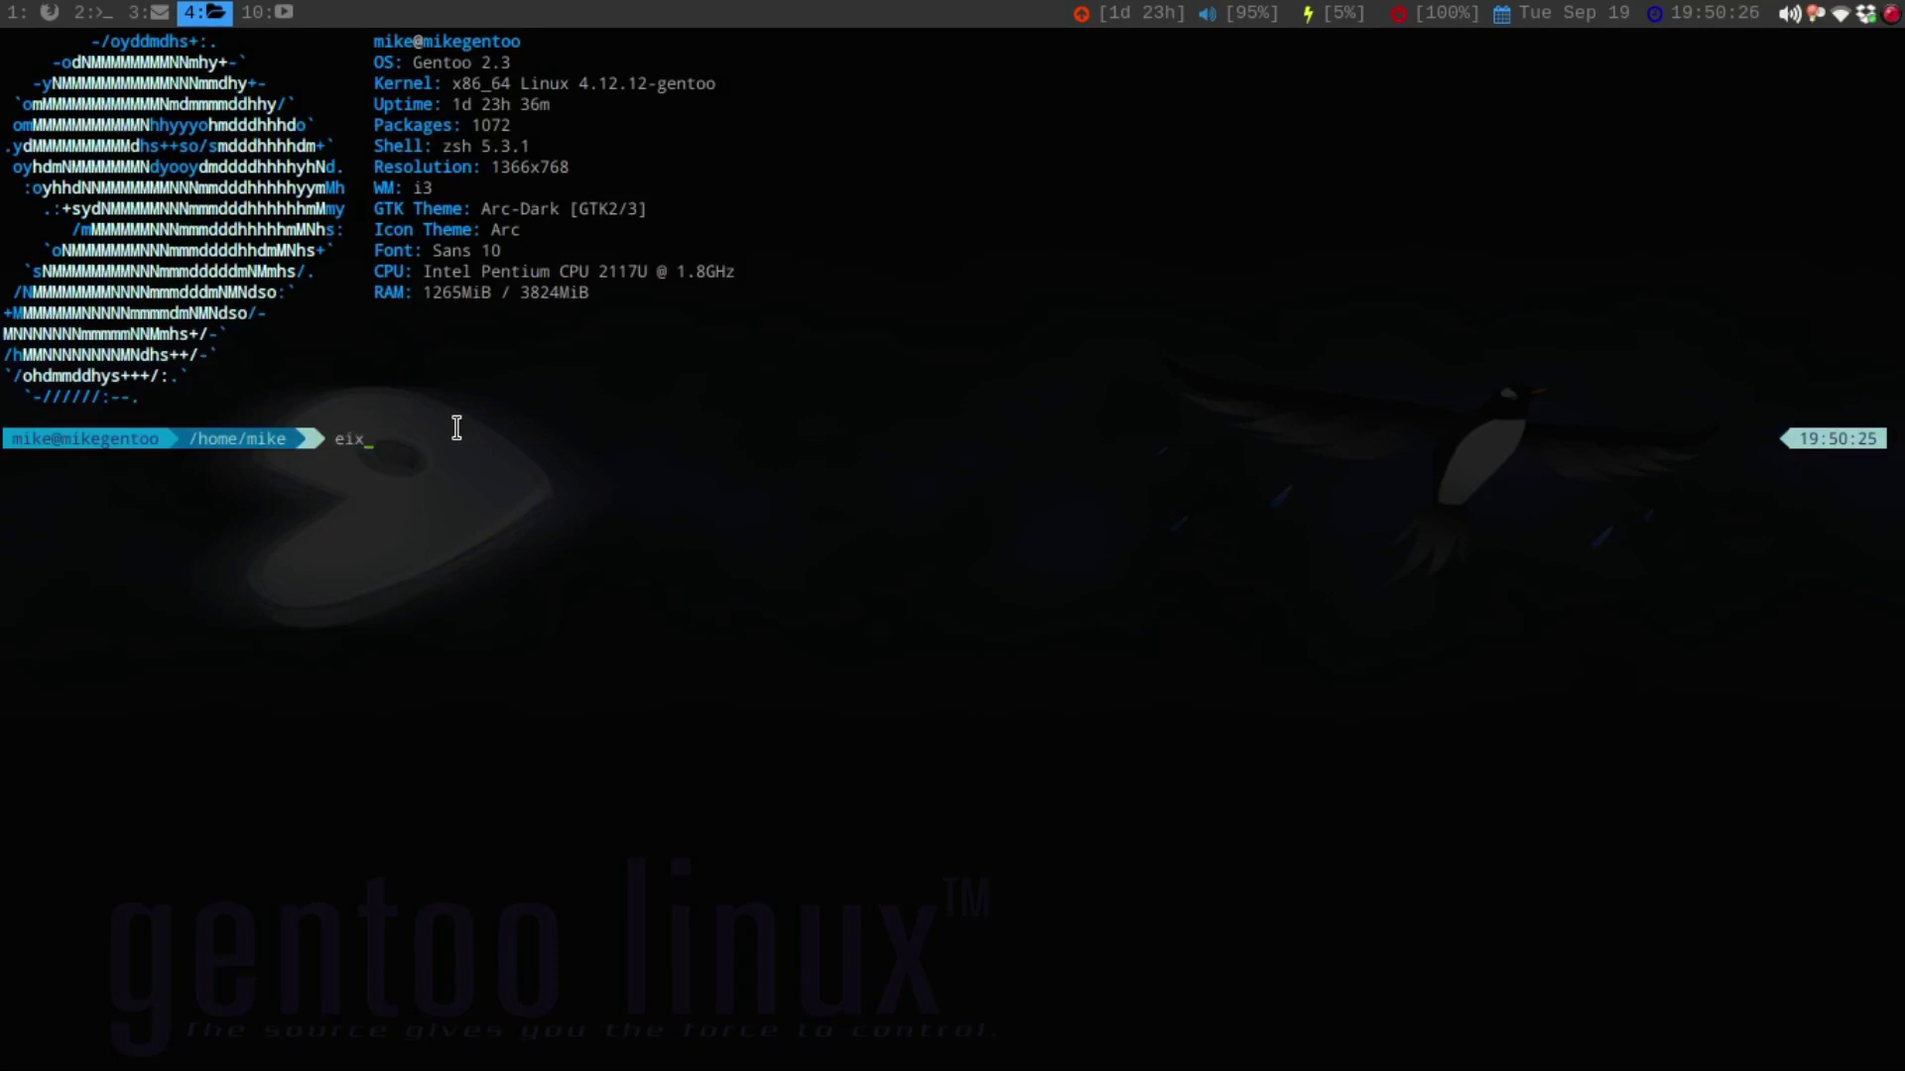
text( awesomewm)
key(Return)
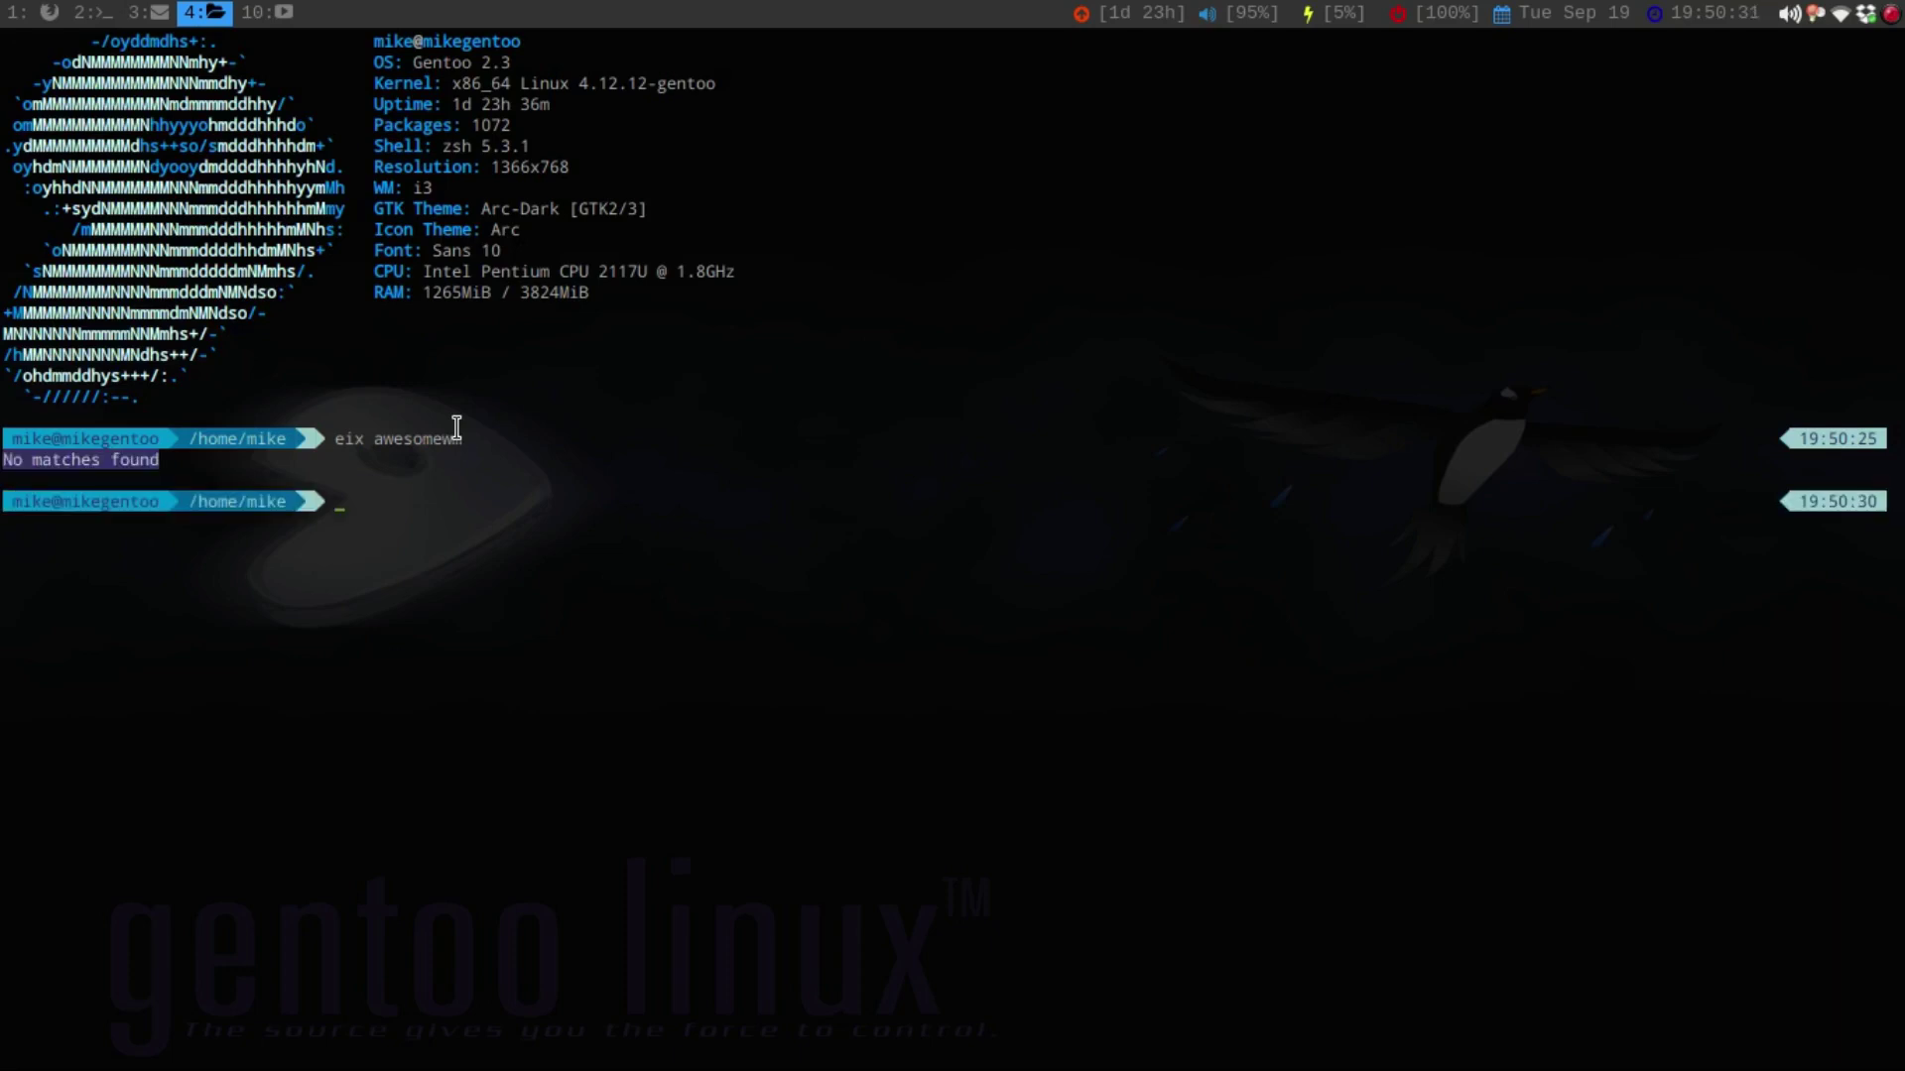
Run 'eix awesome' and highlight the x11-wm/awesome versions, ending on 4.2.
text(eix awesome)
key(Return)
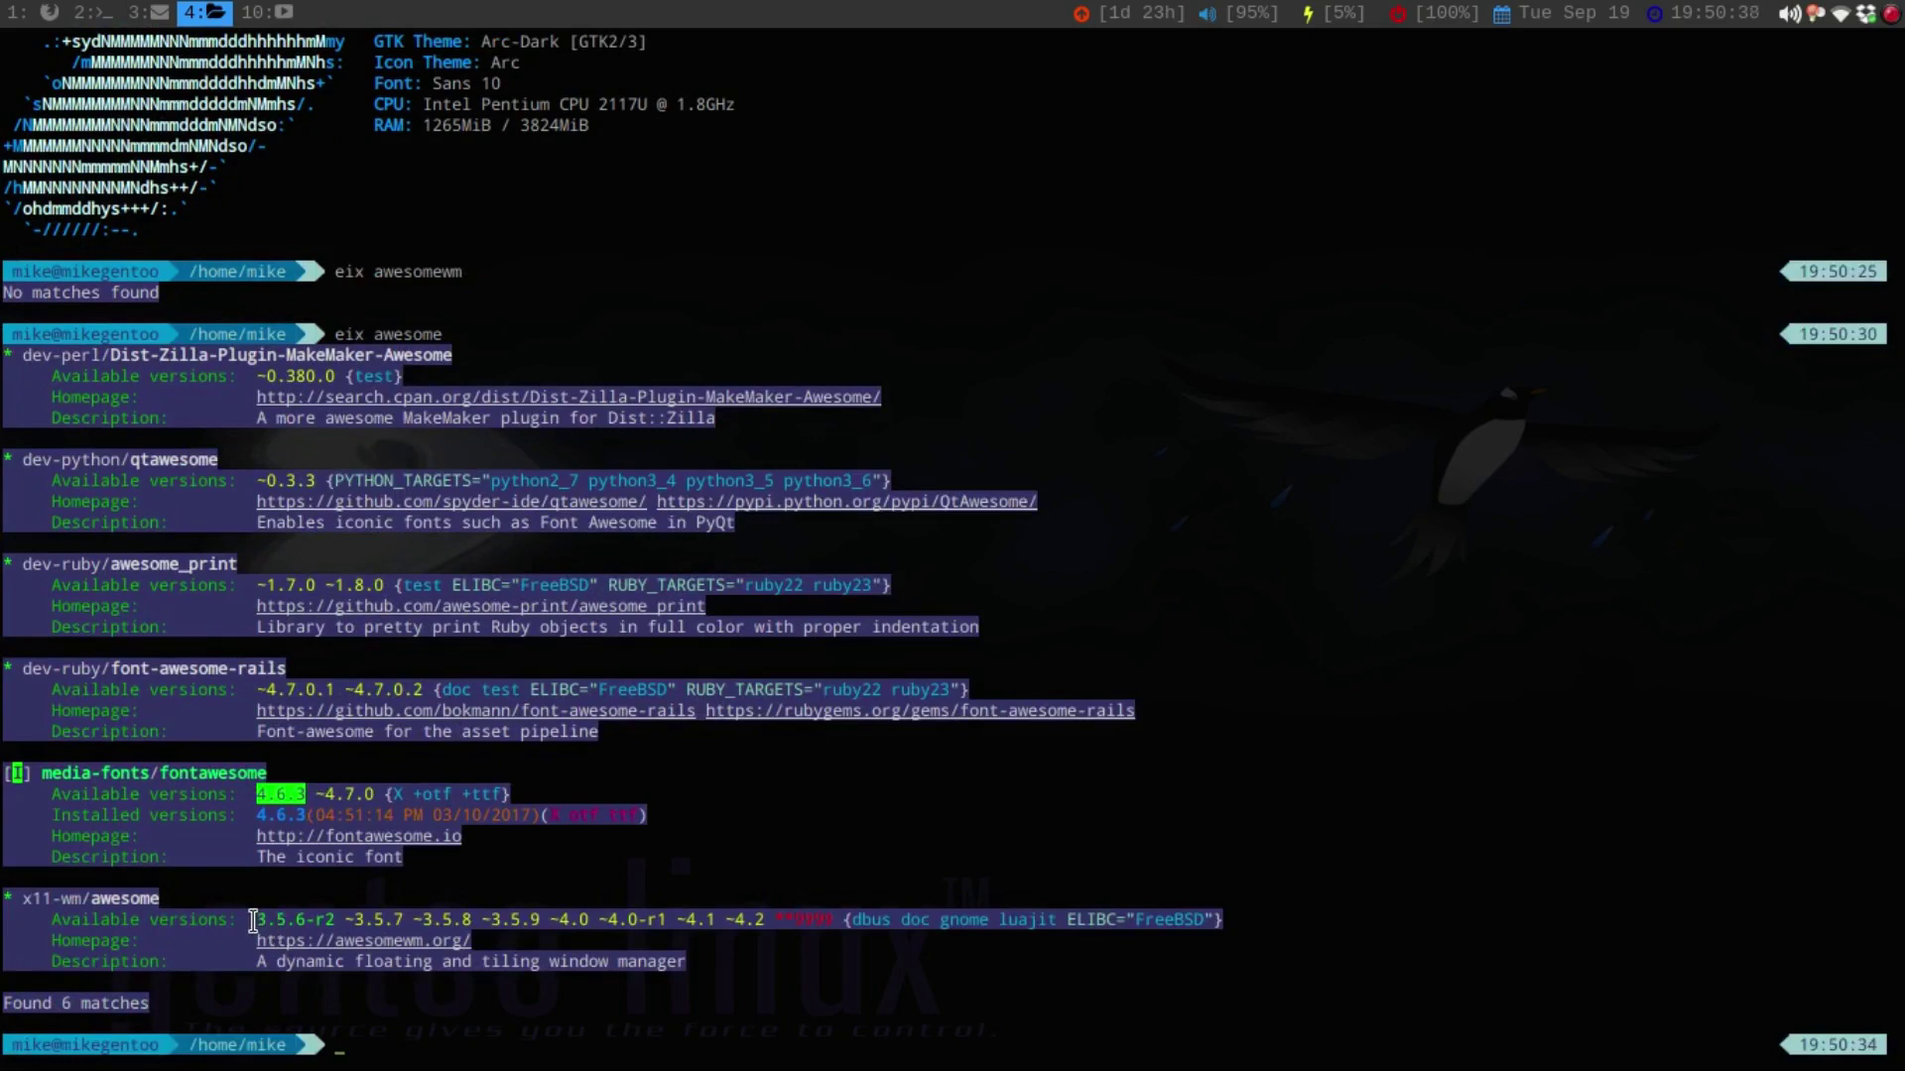
drag(258, 924, 311, 927)
triple_click(319, 928)
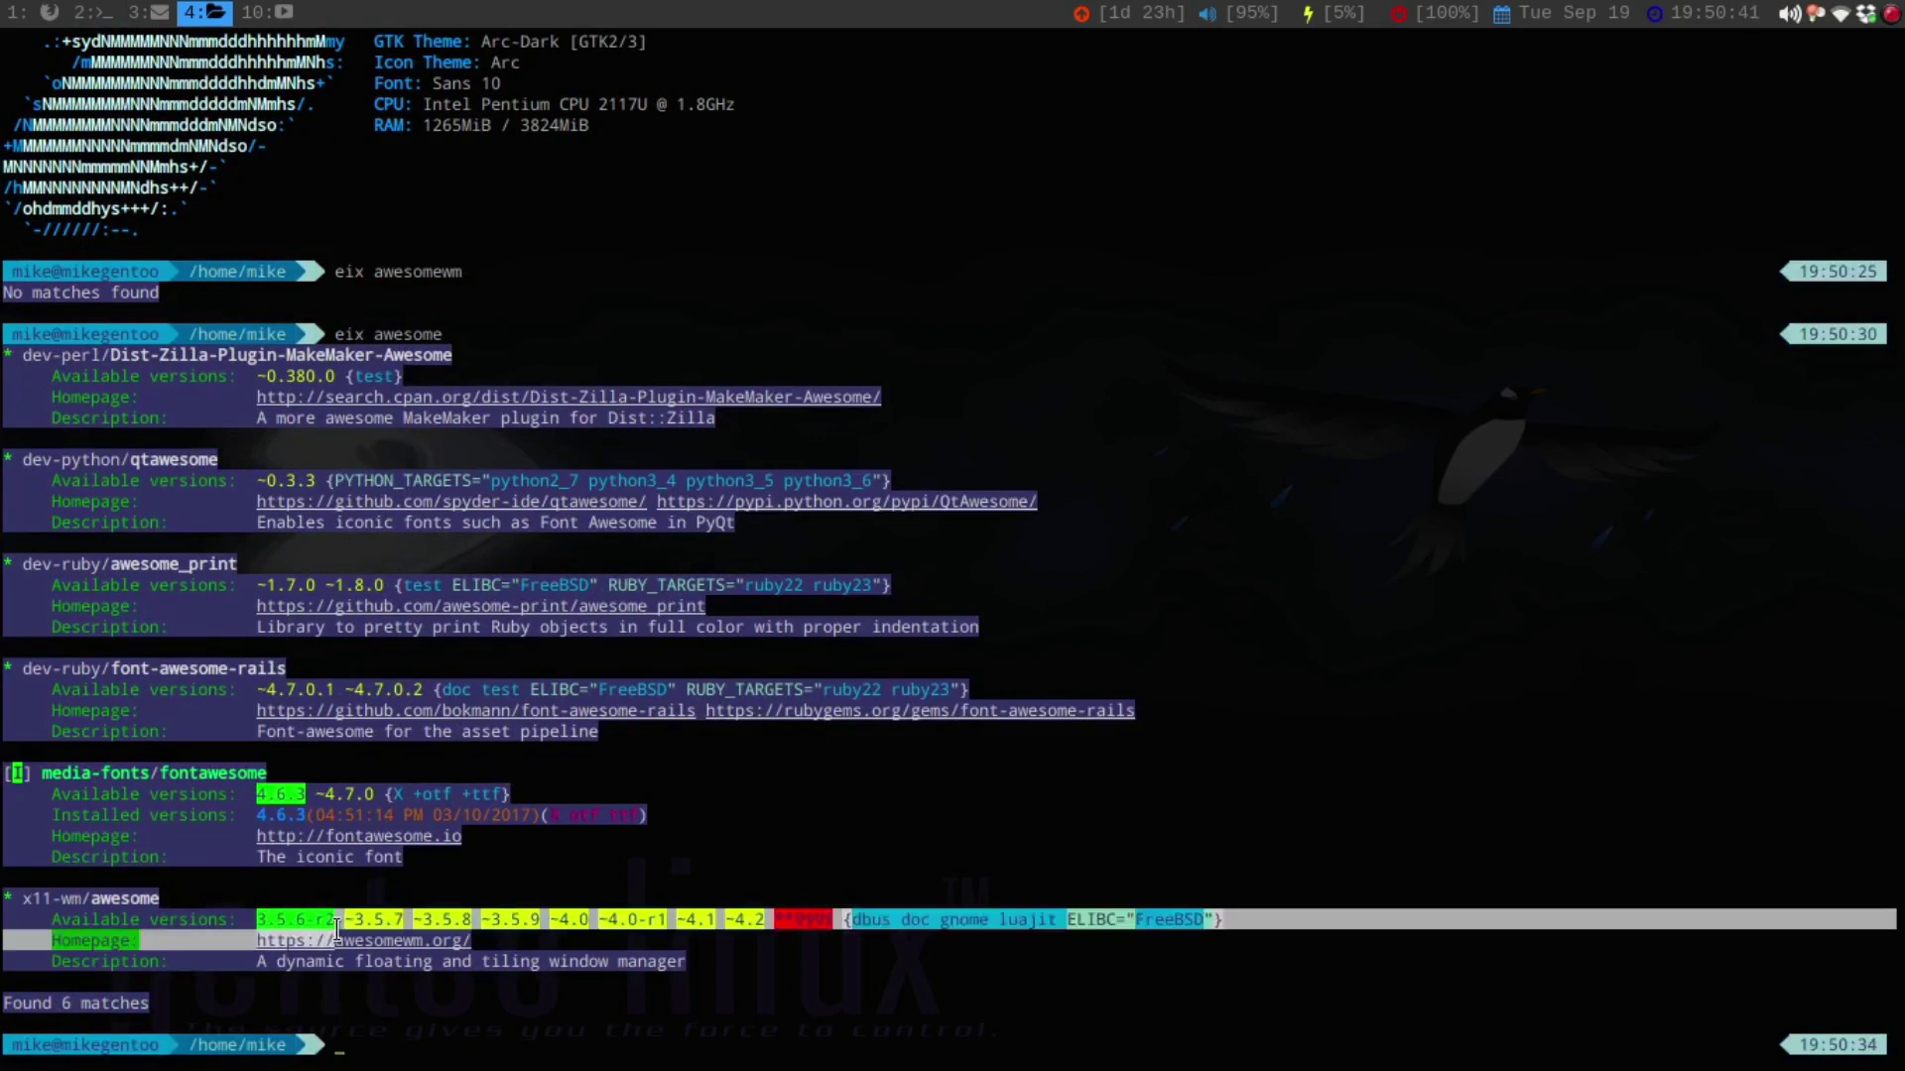
click(1181, 866)
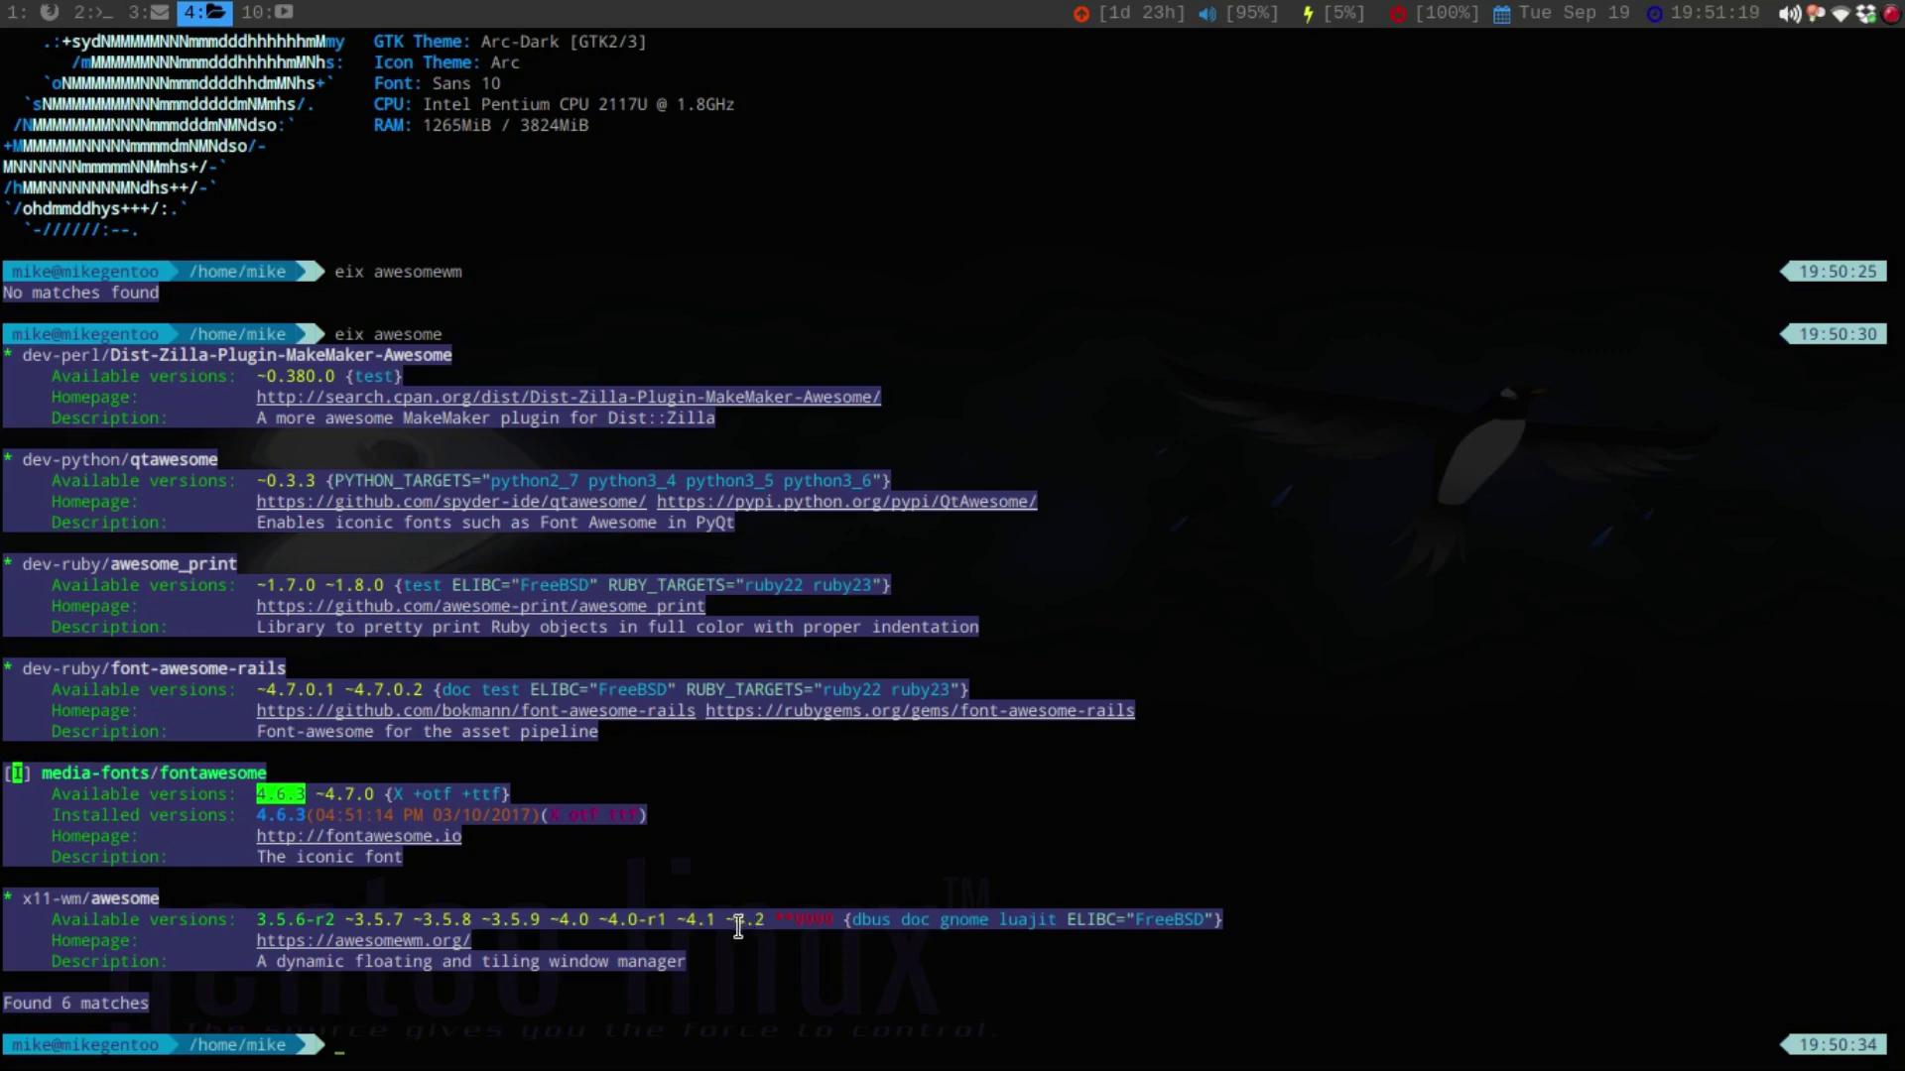
drag(725, 920, 765, 925)
Open a second tiled terminal and change into /etc/portage/.
key(super+Return)
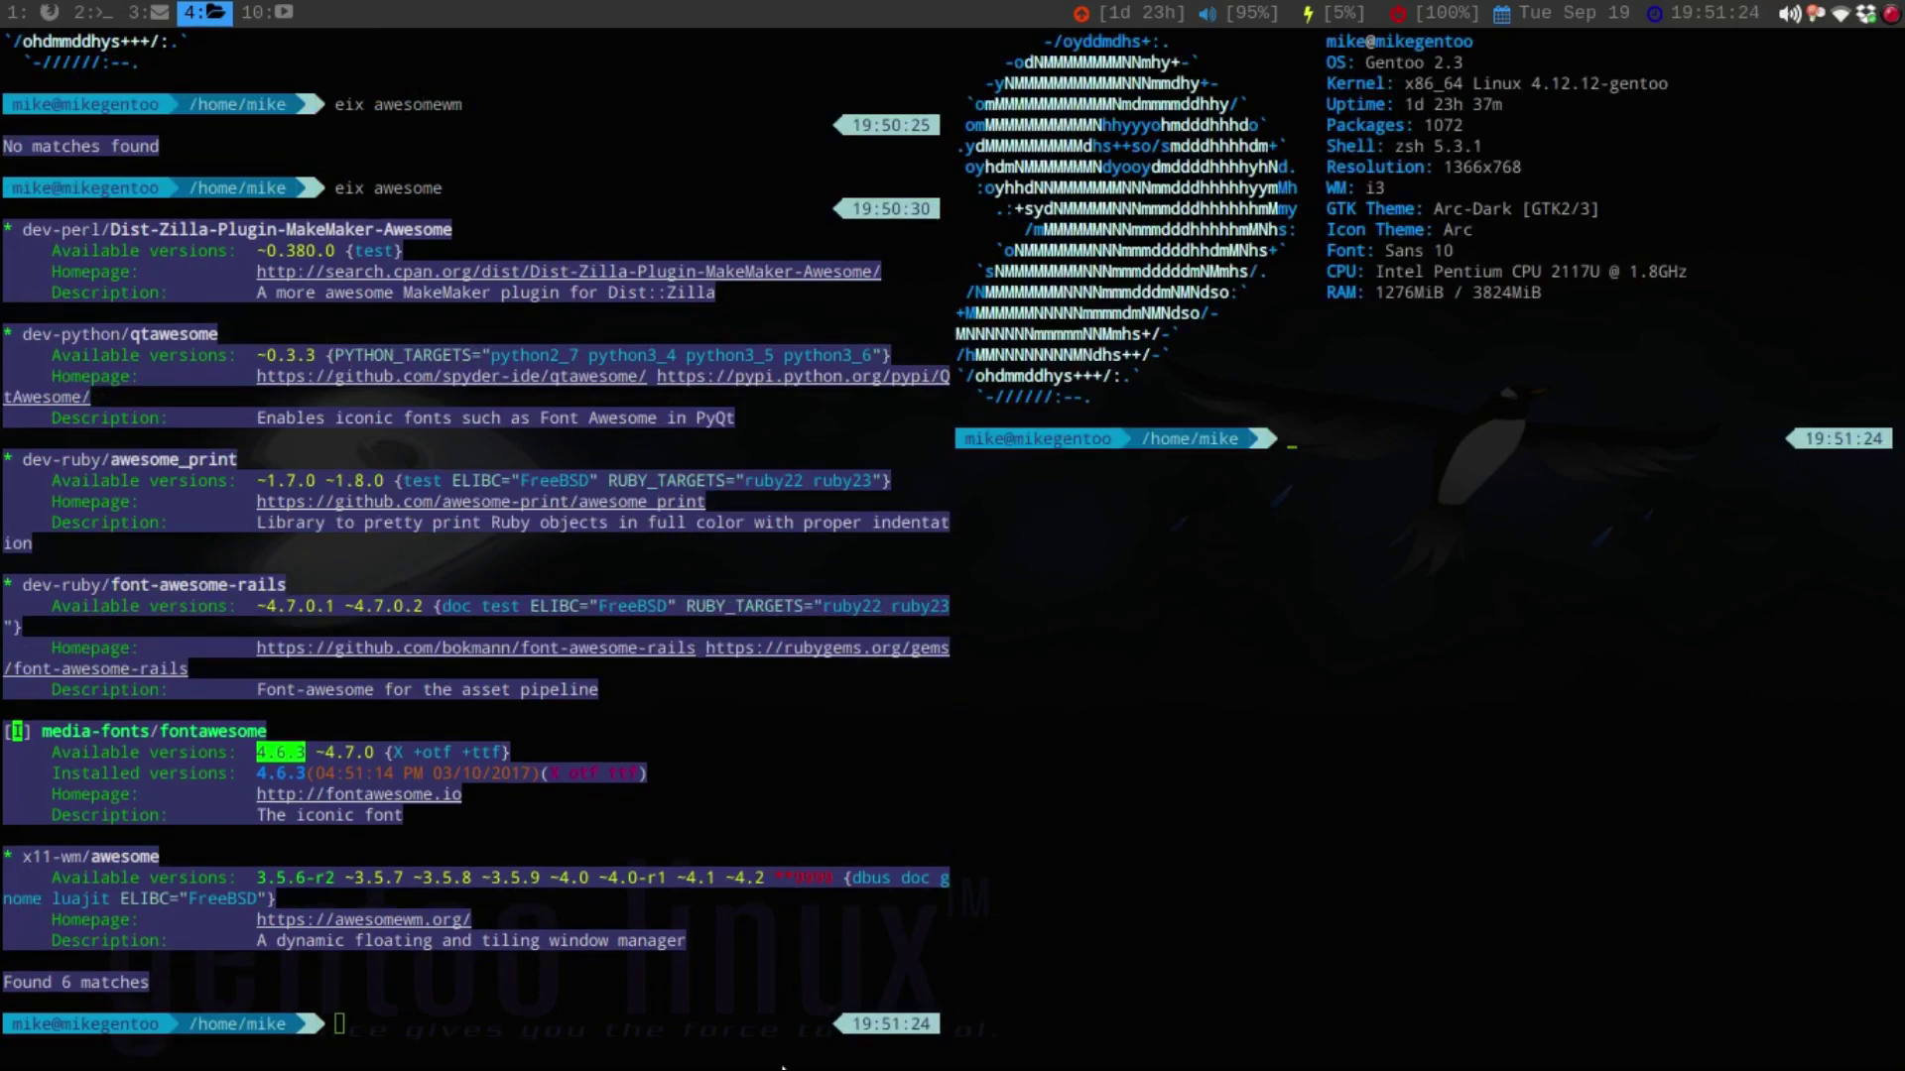
text(cd por)
text(portage/)
key(Return)
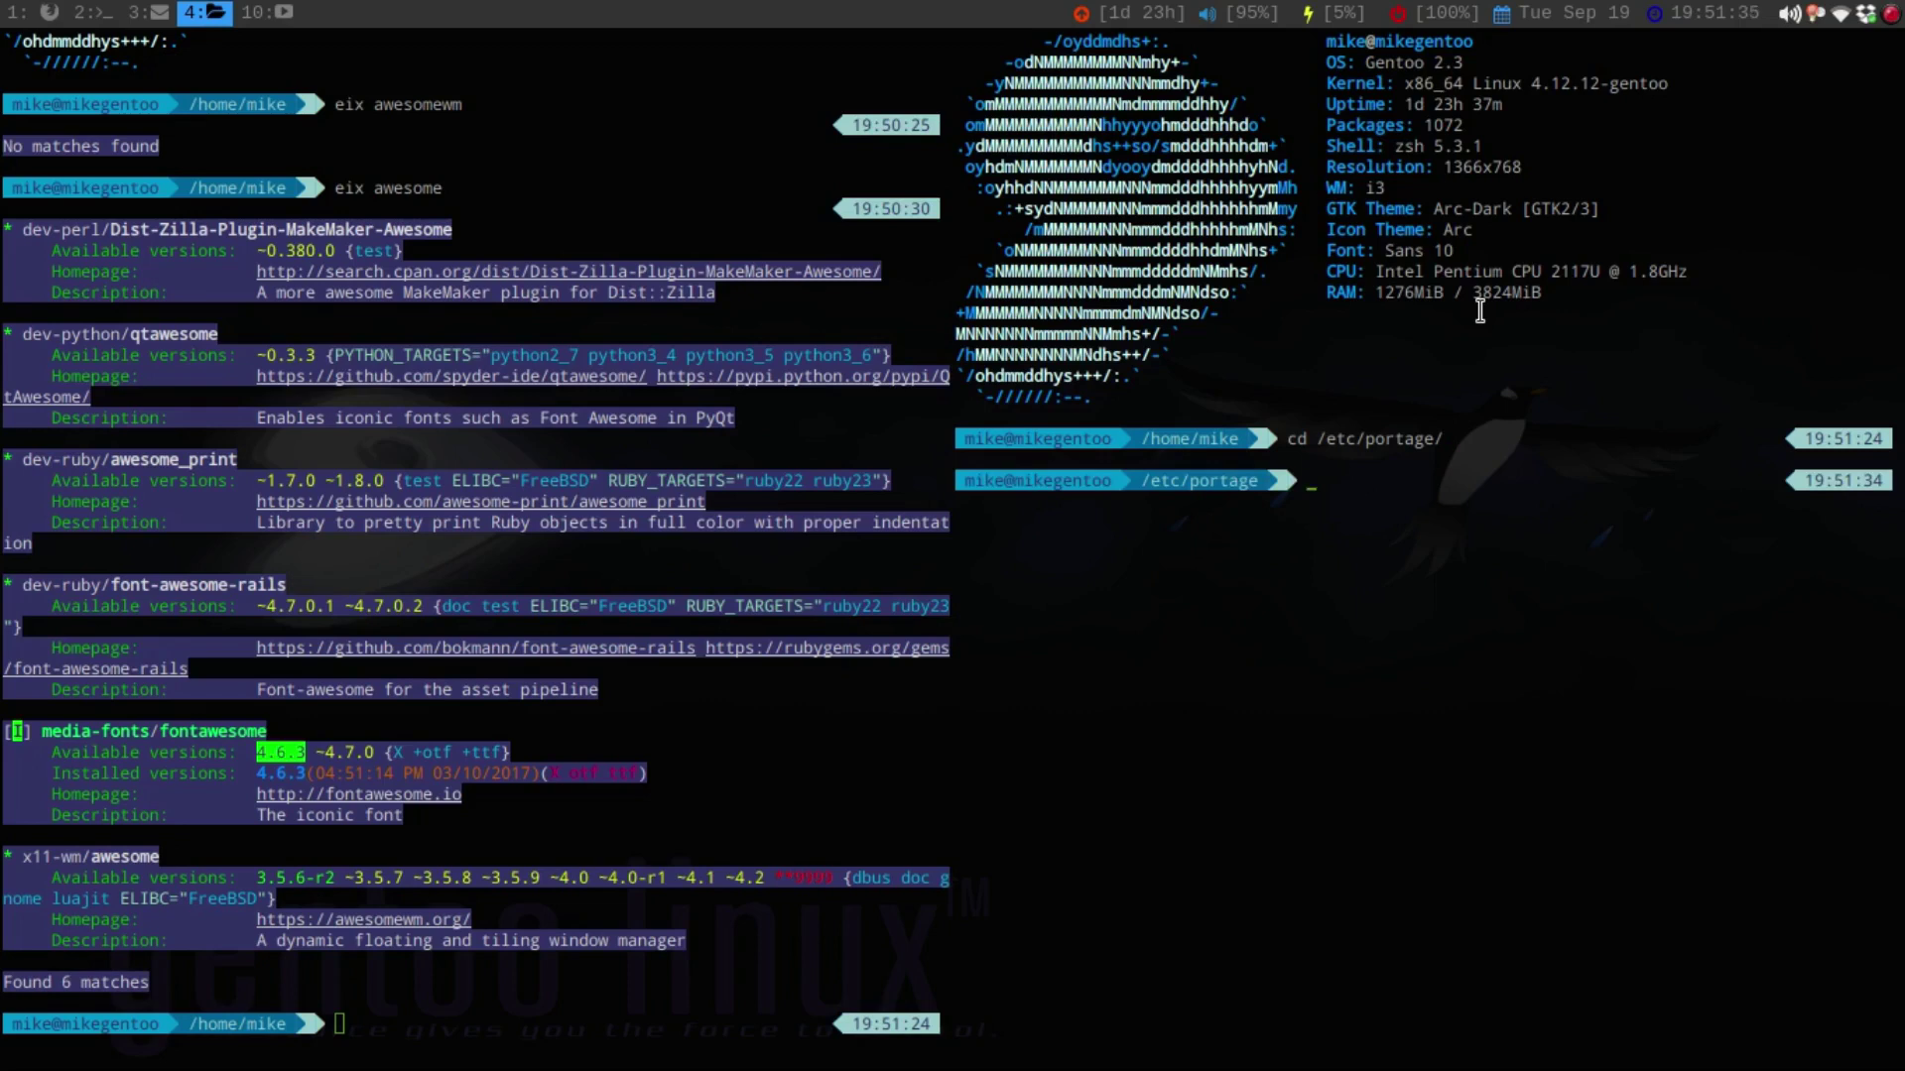
Open package.use, then package.accept_keywords, in vim as root via 'sudo vim'.
text(sudo vim)
text(package.use)
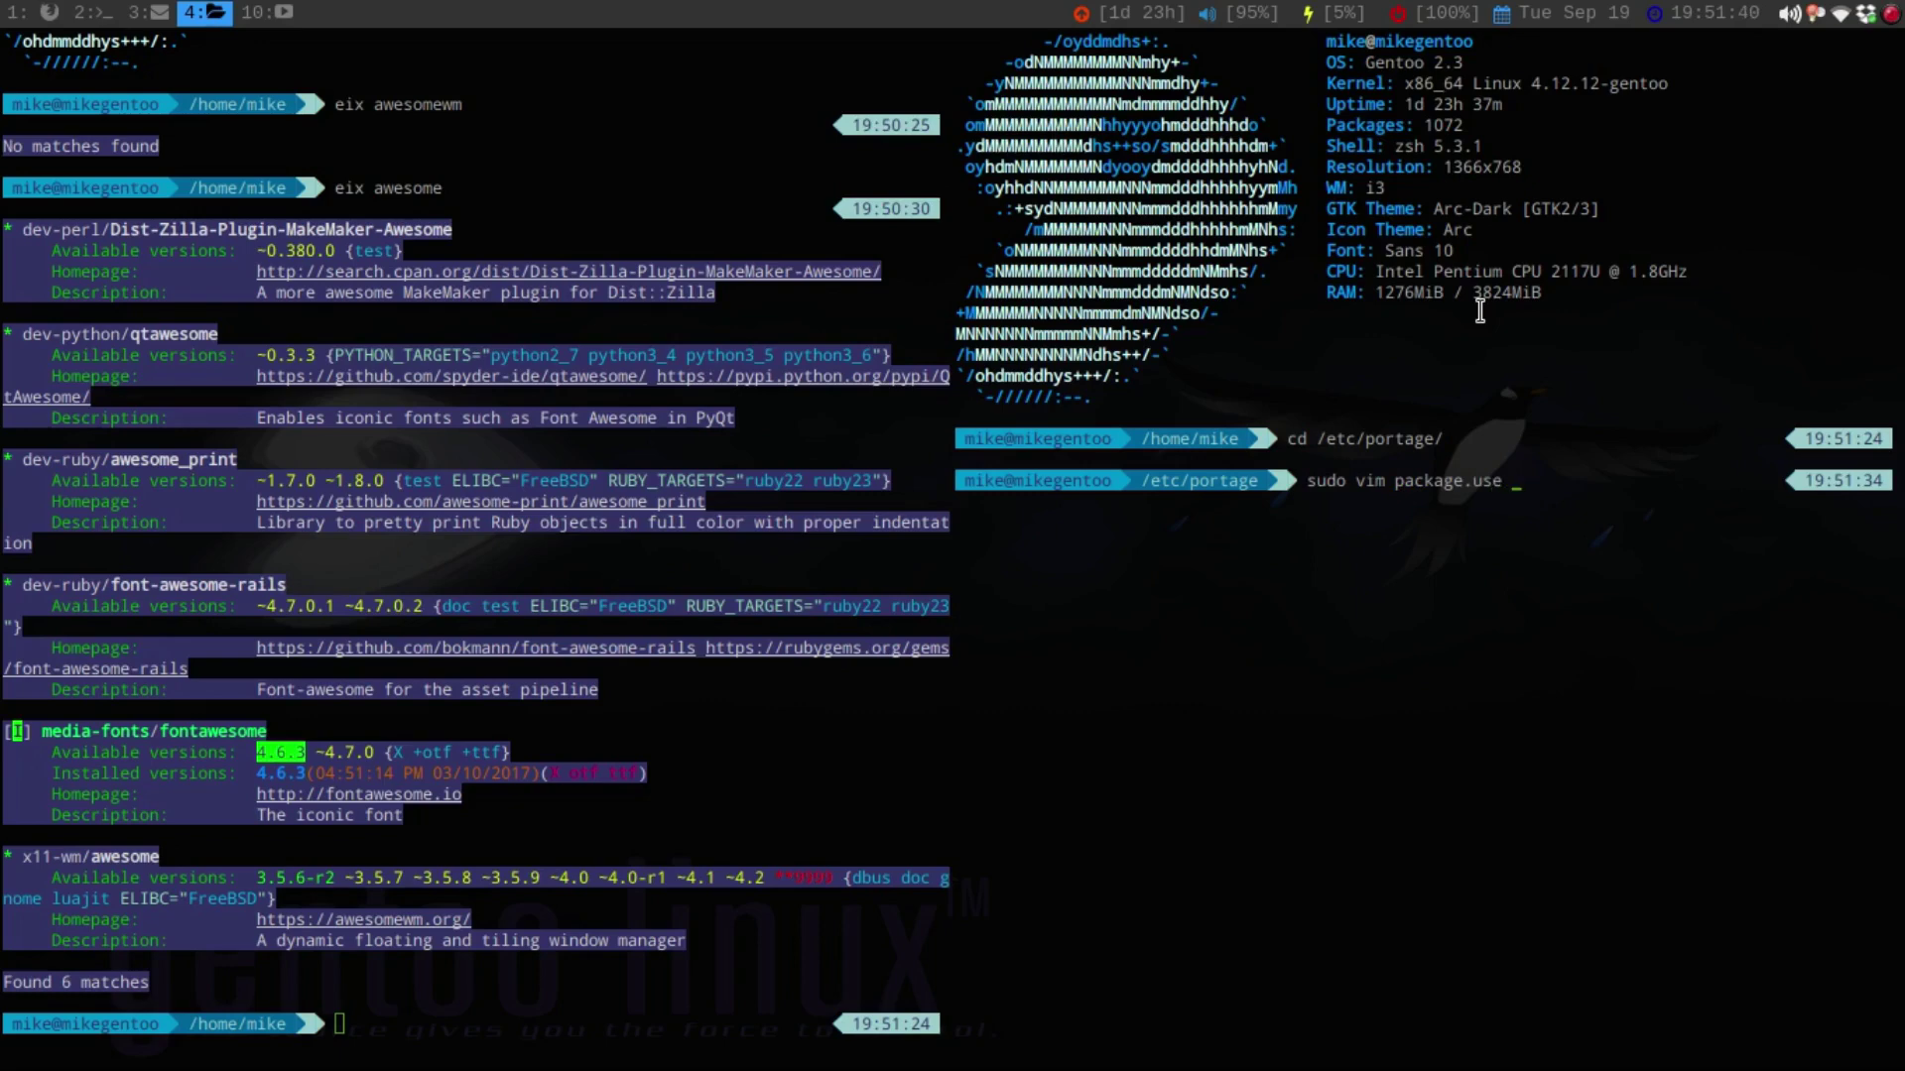
key(Return)
key(Return)
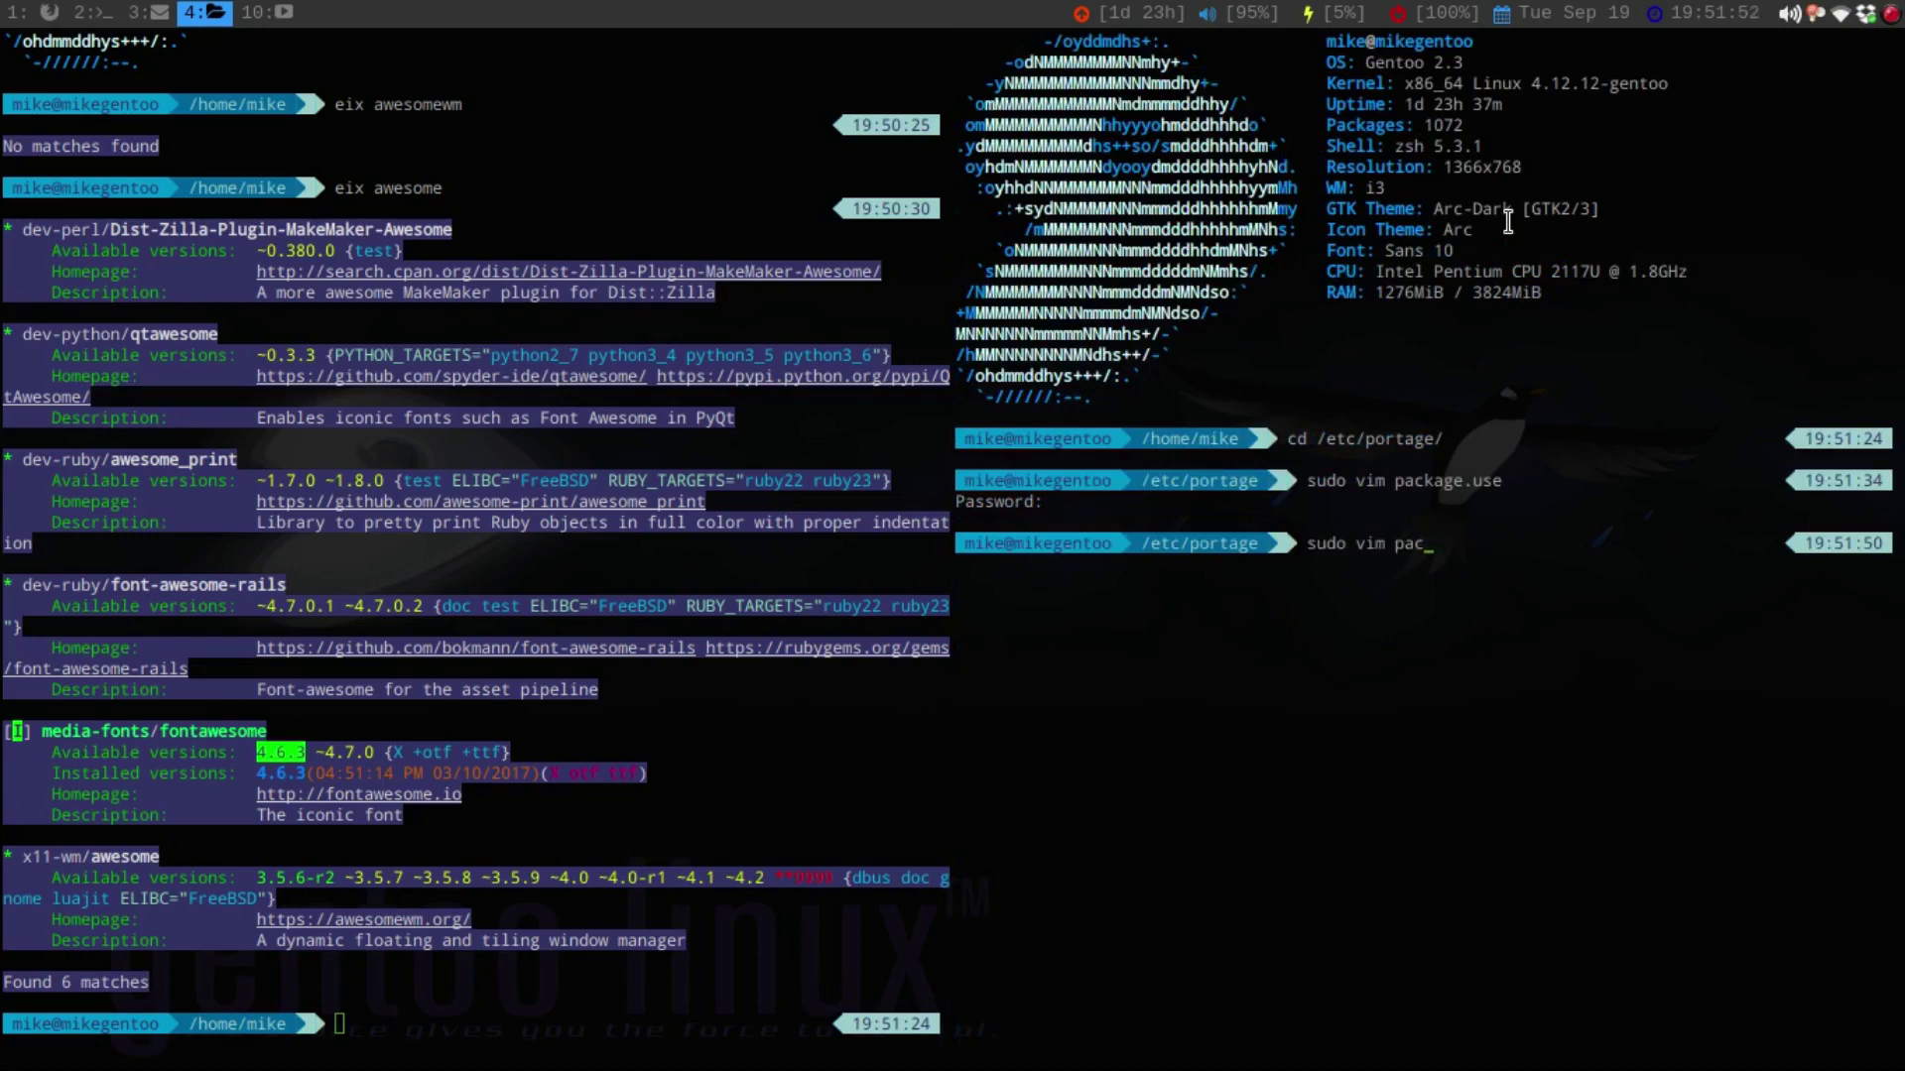
key(Tab)
text(ac)
key(Tab)
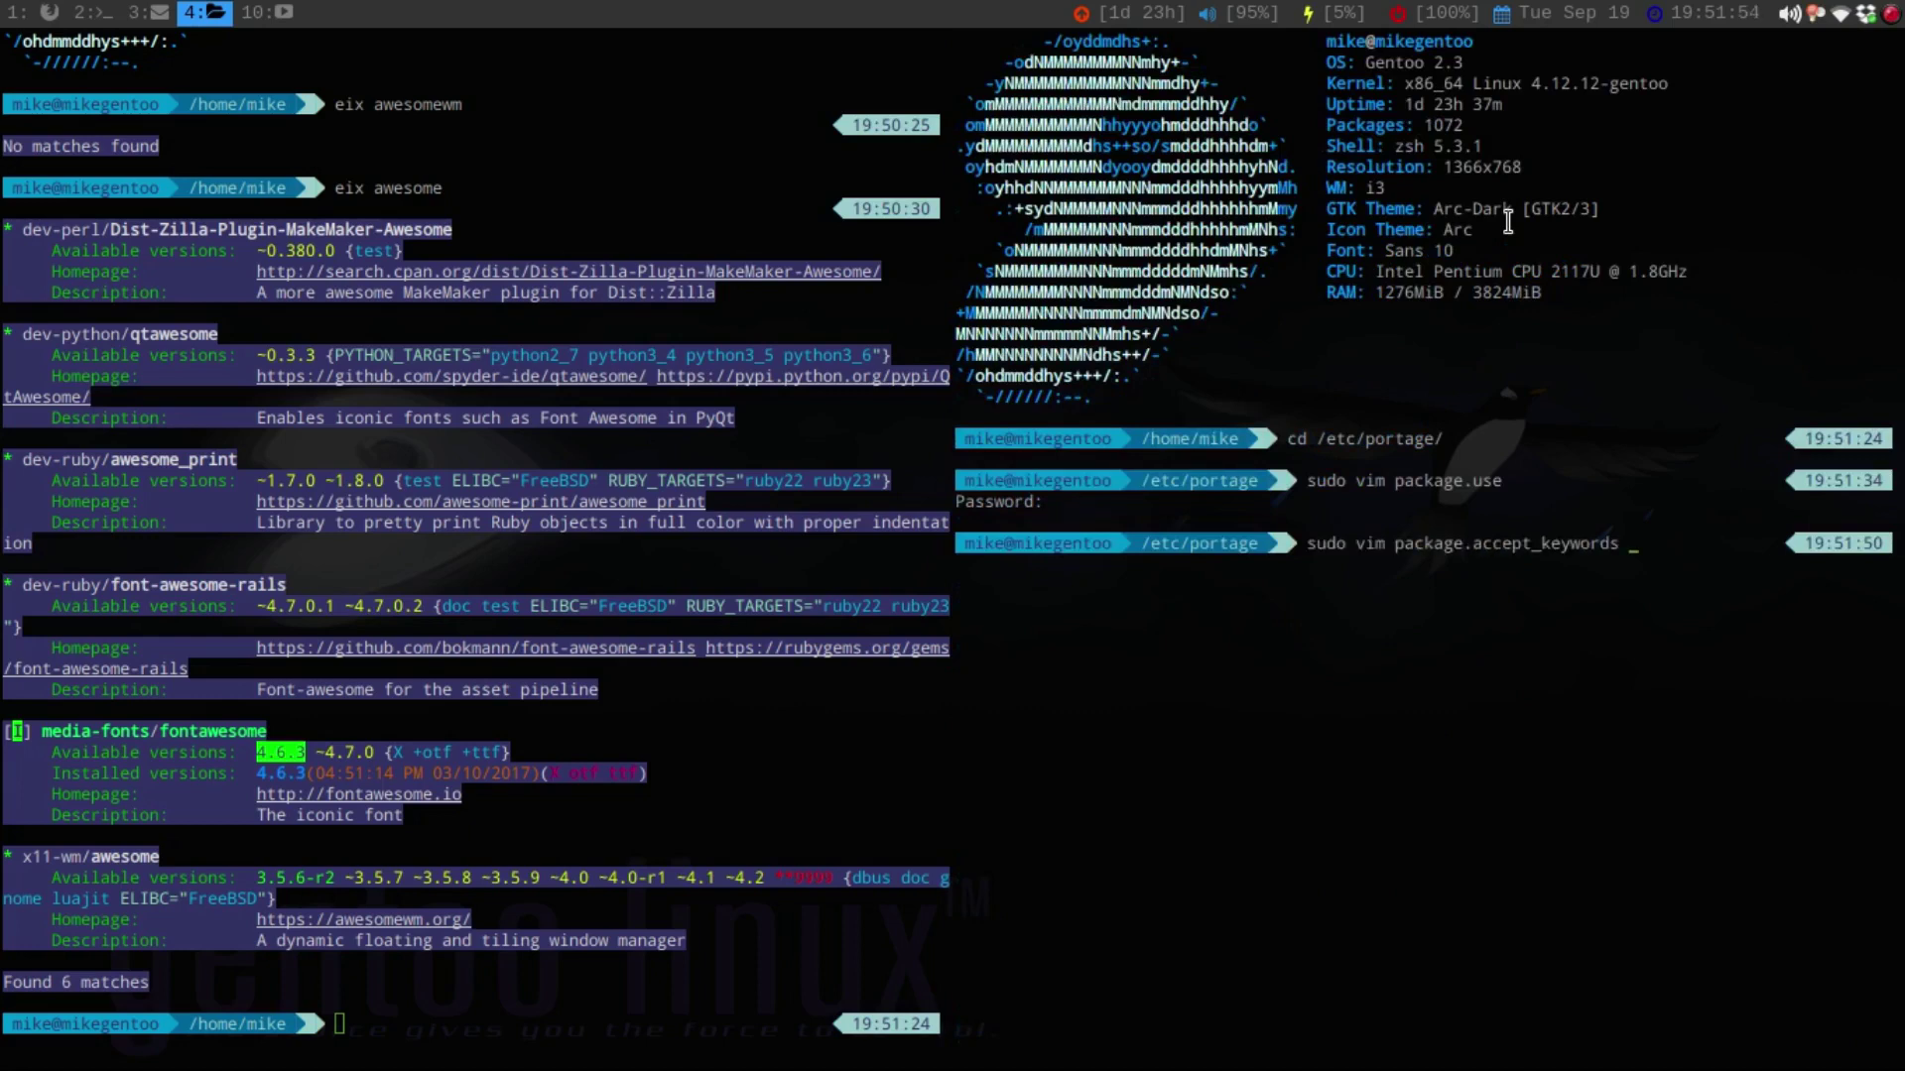
key(Return)
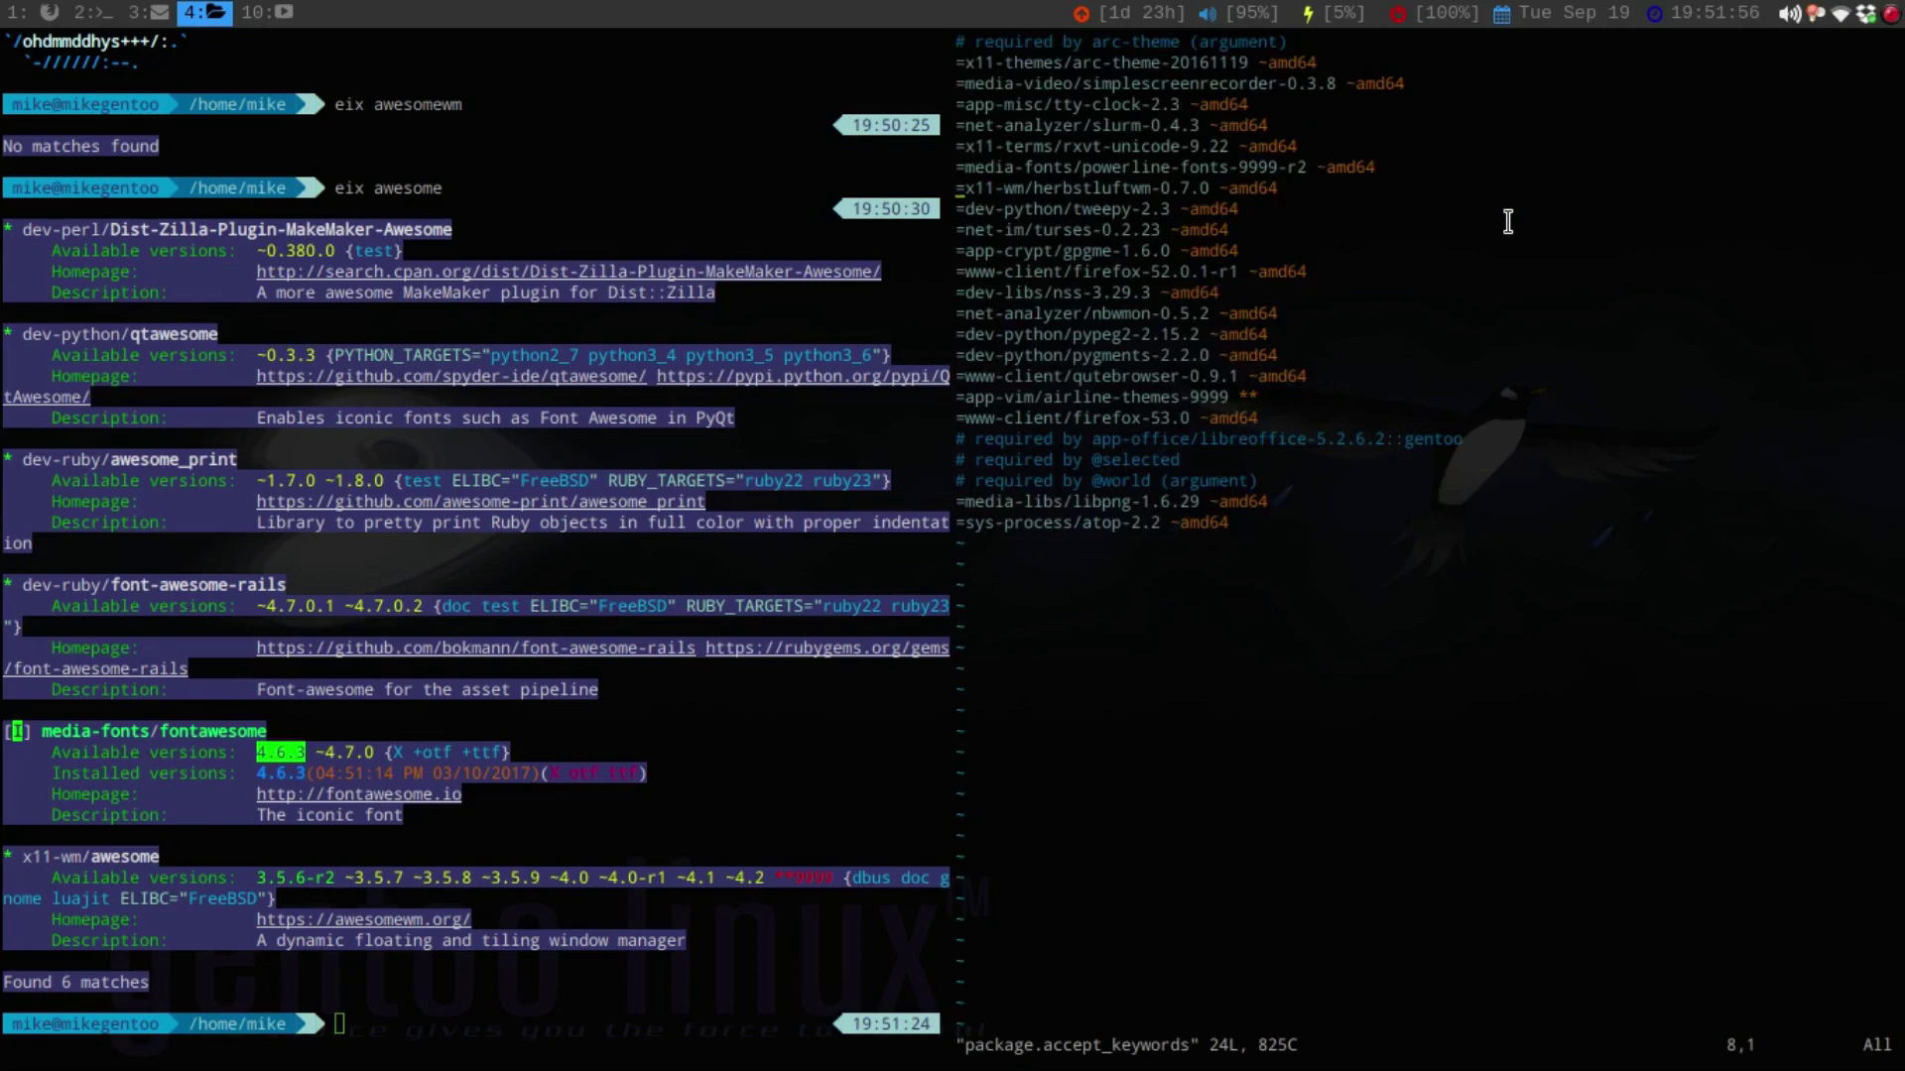
Append the line '=x11-wm/awesome-4.2 ~amd64' at the end of package.accept_keywords.
key(j)
key(j)
key(j)
key(j)
key(j)
key(j)
key(j)
key(j)
key(j)
key(j)
key(j)
key(j)
key(j)
key(j)
key(l)
key(o)
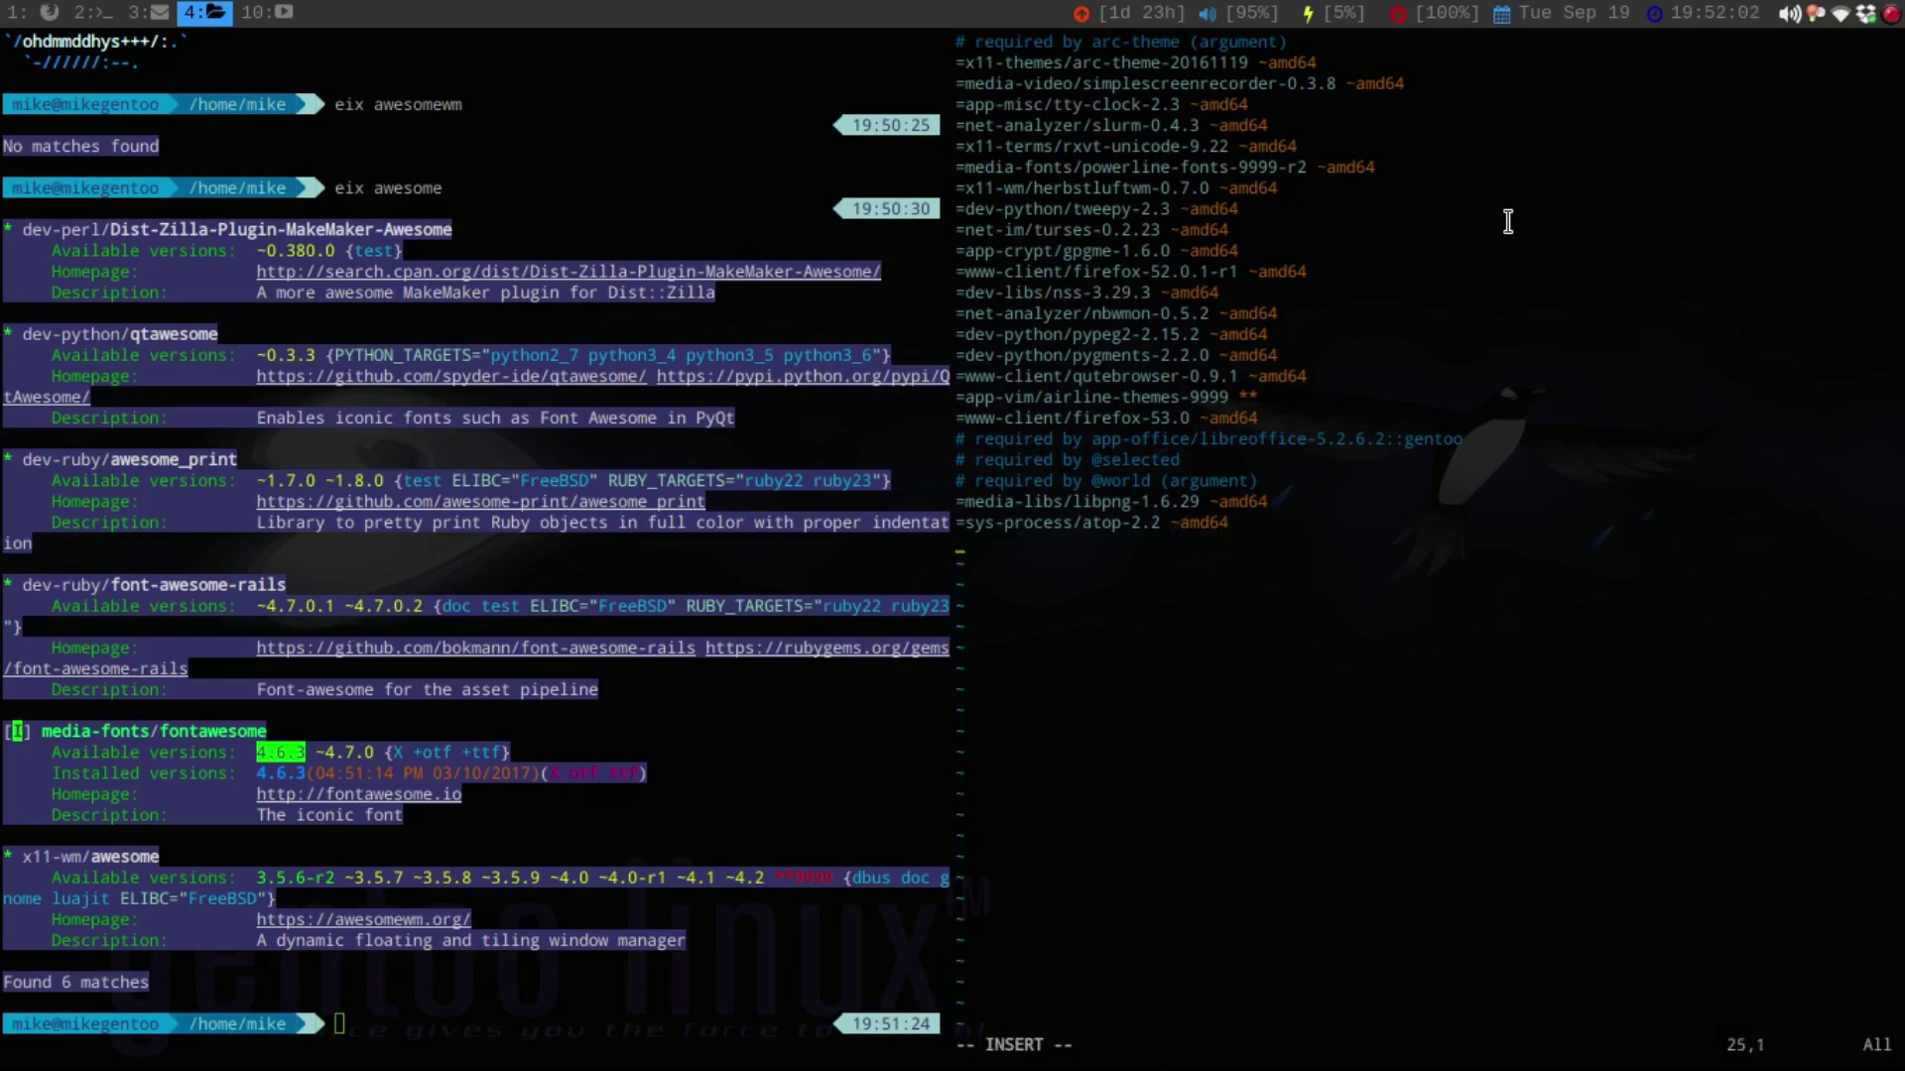
text(i)
key(BackSpace)
text(=x11-wm/awesome-4)
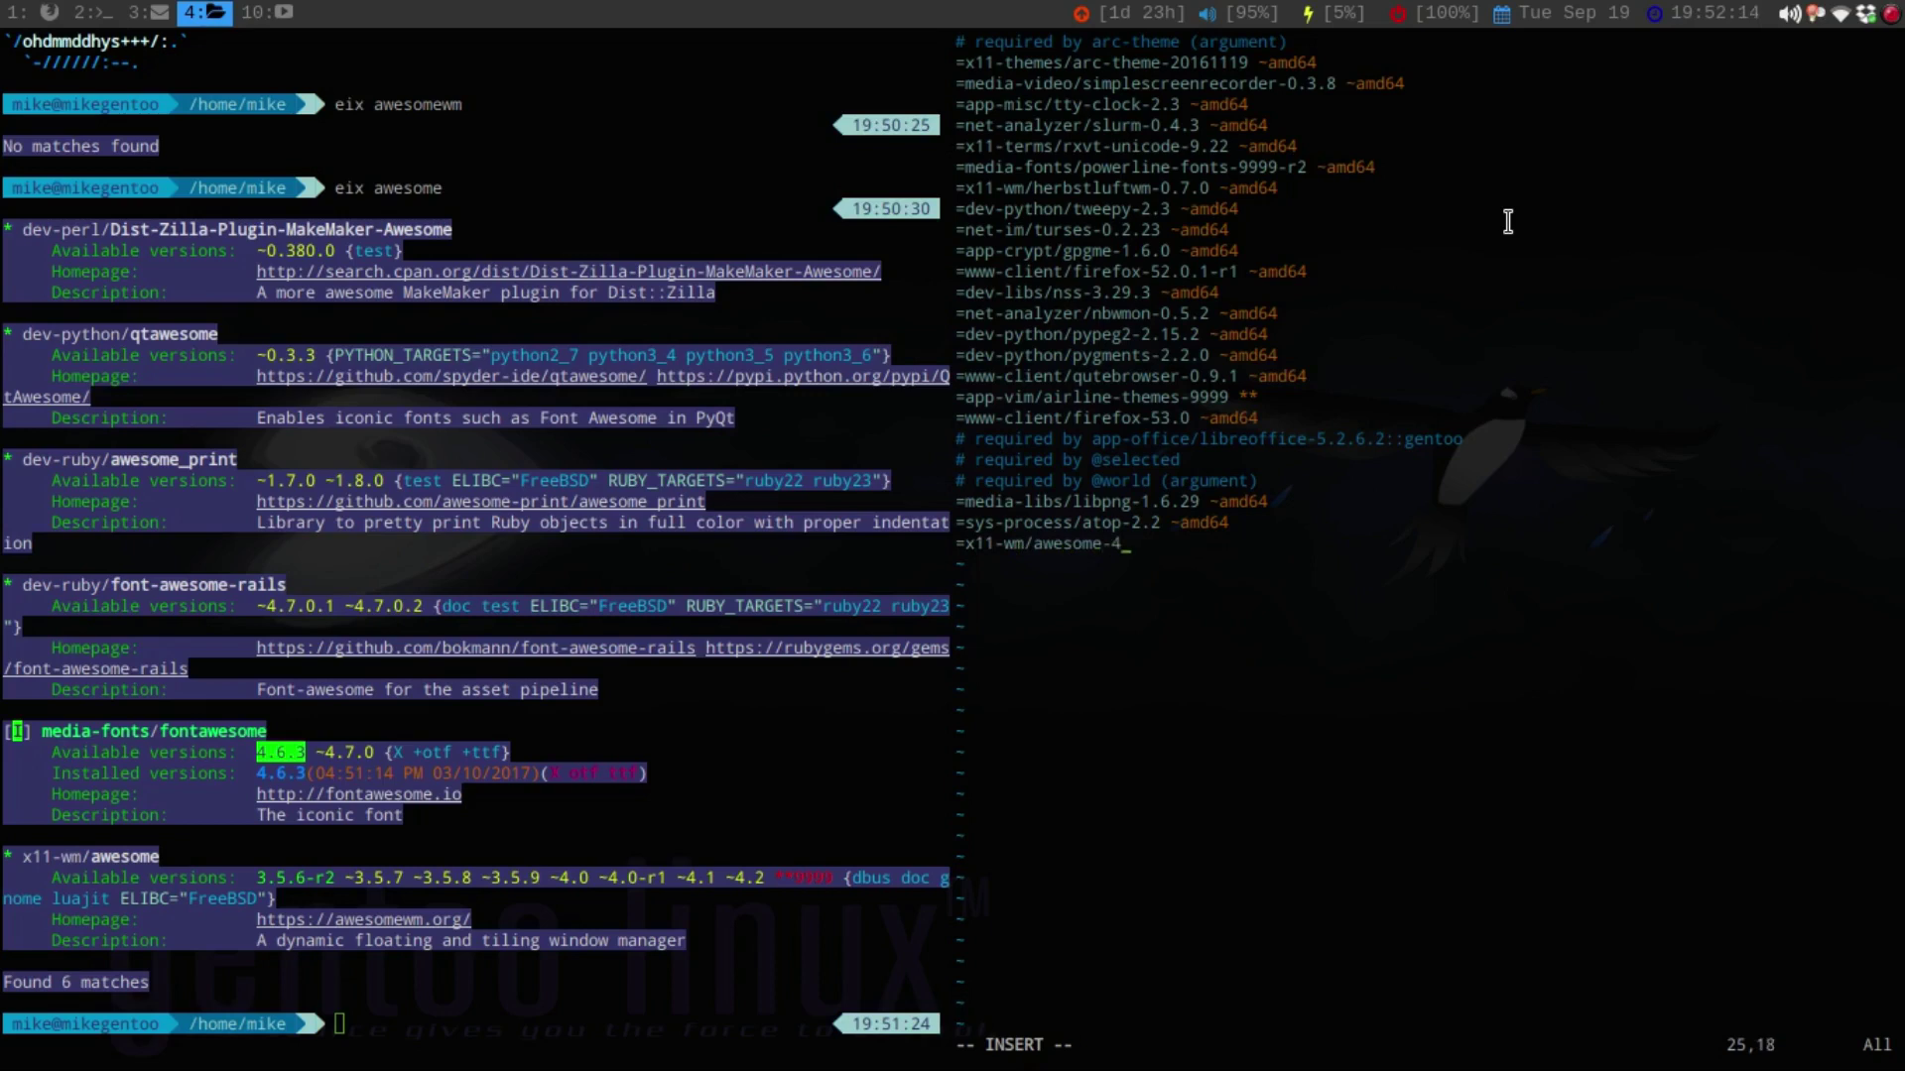
text(.2 ~amd64)
In the left terminal run 'emerge -pv awesome' and highlight the 3.5.6-r2 version shown.
click(518, 454)
text(emerg)
key(BackSpace)
key(BackSpace)
key(BackSpace)
key(BackSpace)
text(merge -pv awesome)
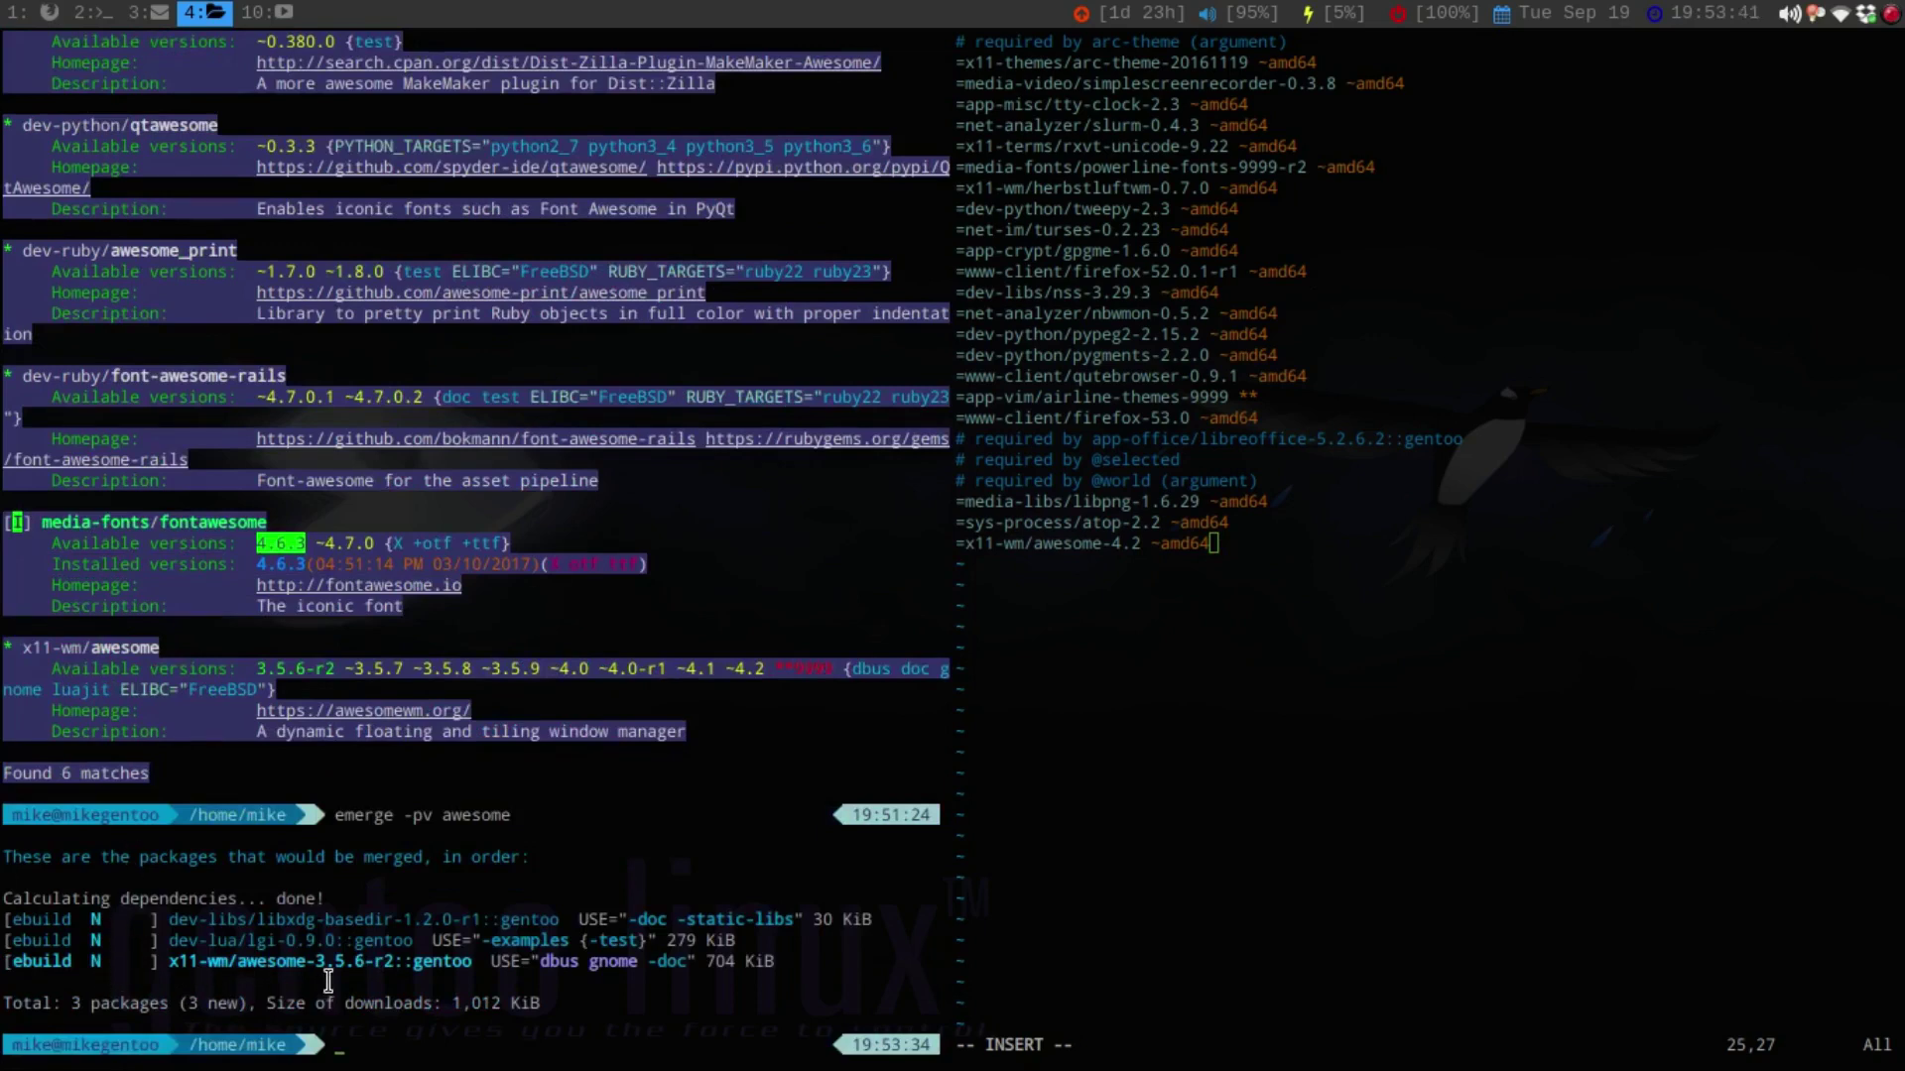
drag(309, 962, 394, 962)
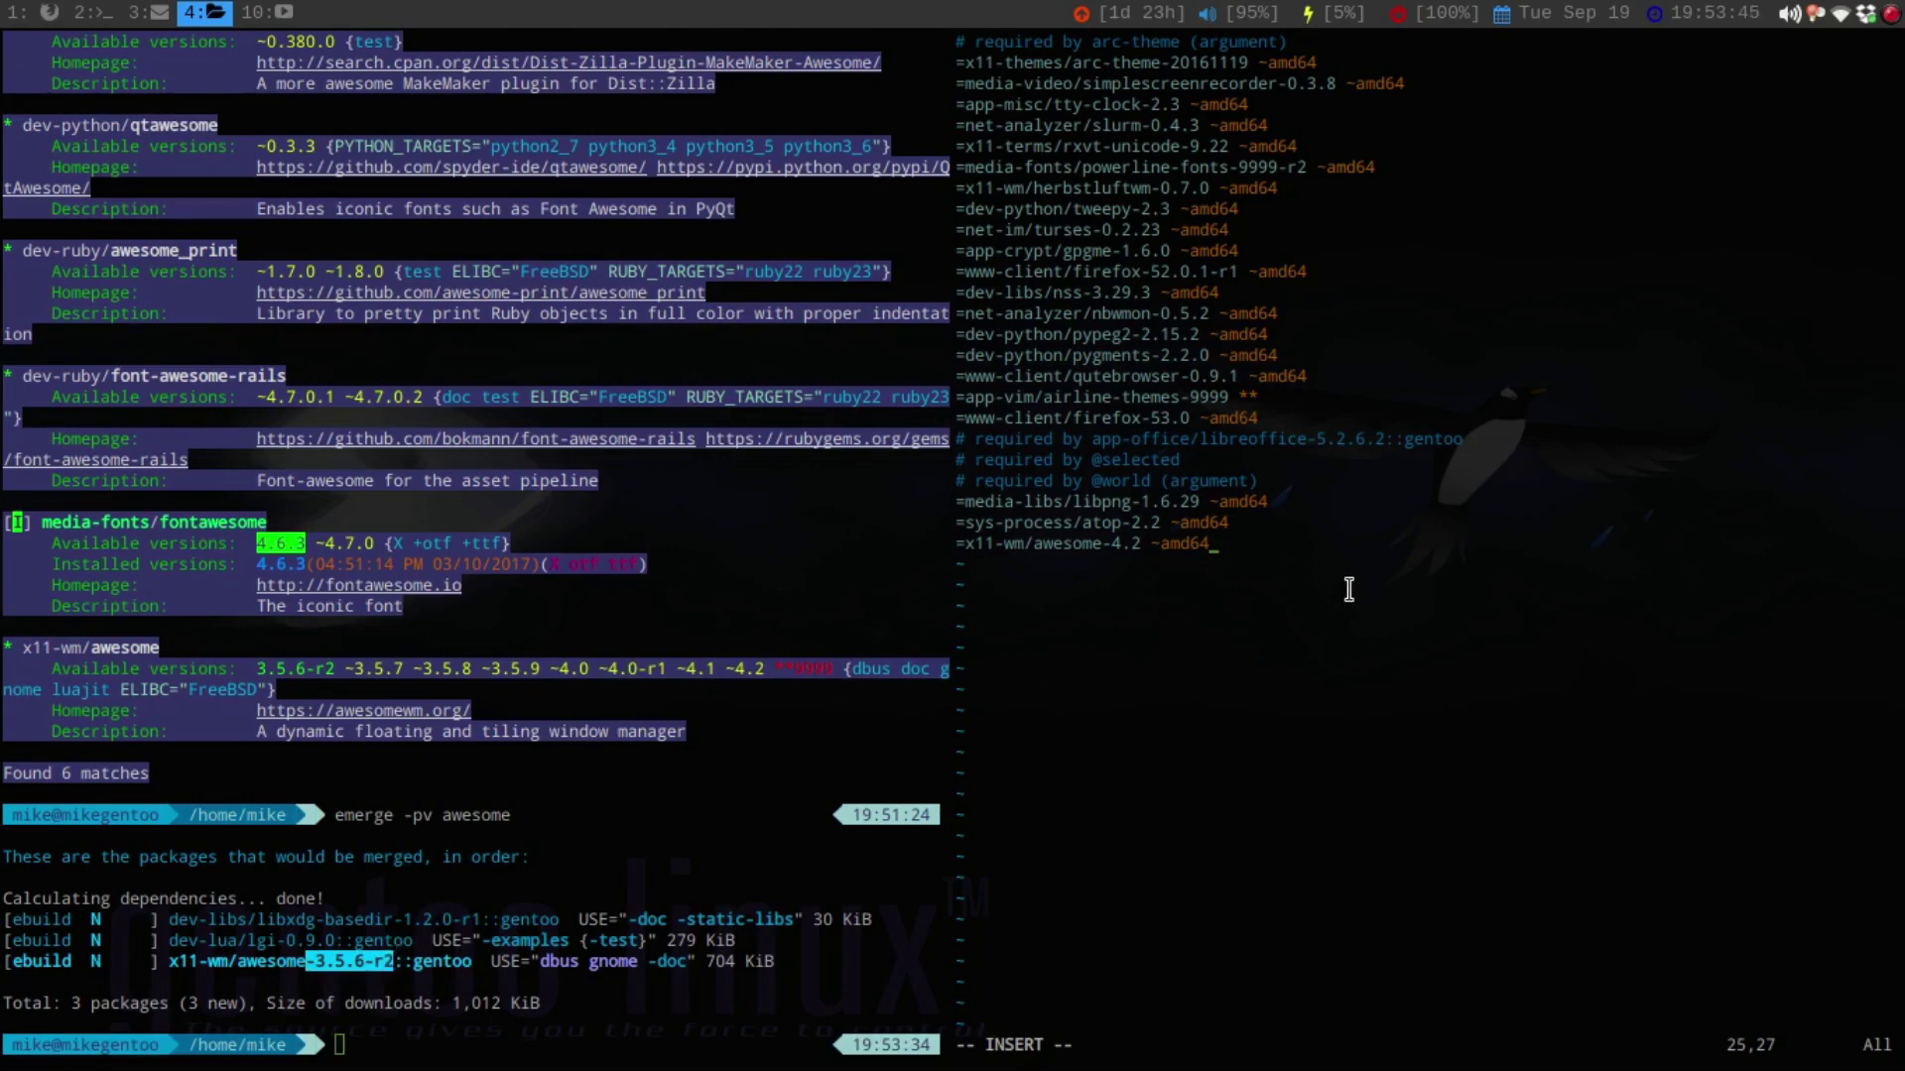
key(Escape)
Save the keywords file with :wq and rerun the command as 'sudo emerge -av awesome'.
text(:wq)
key(Return)
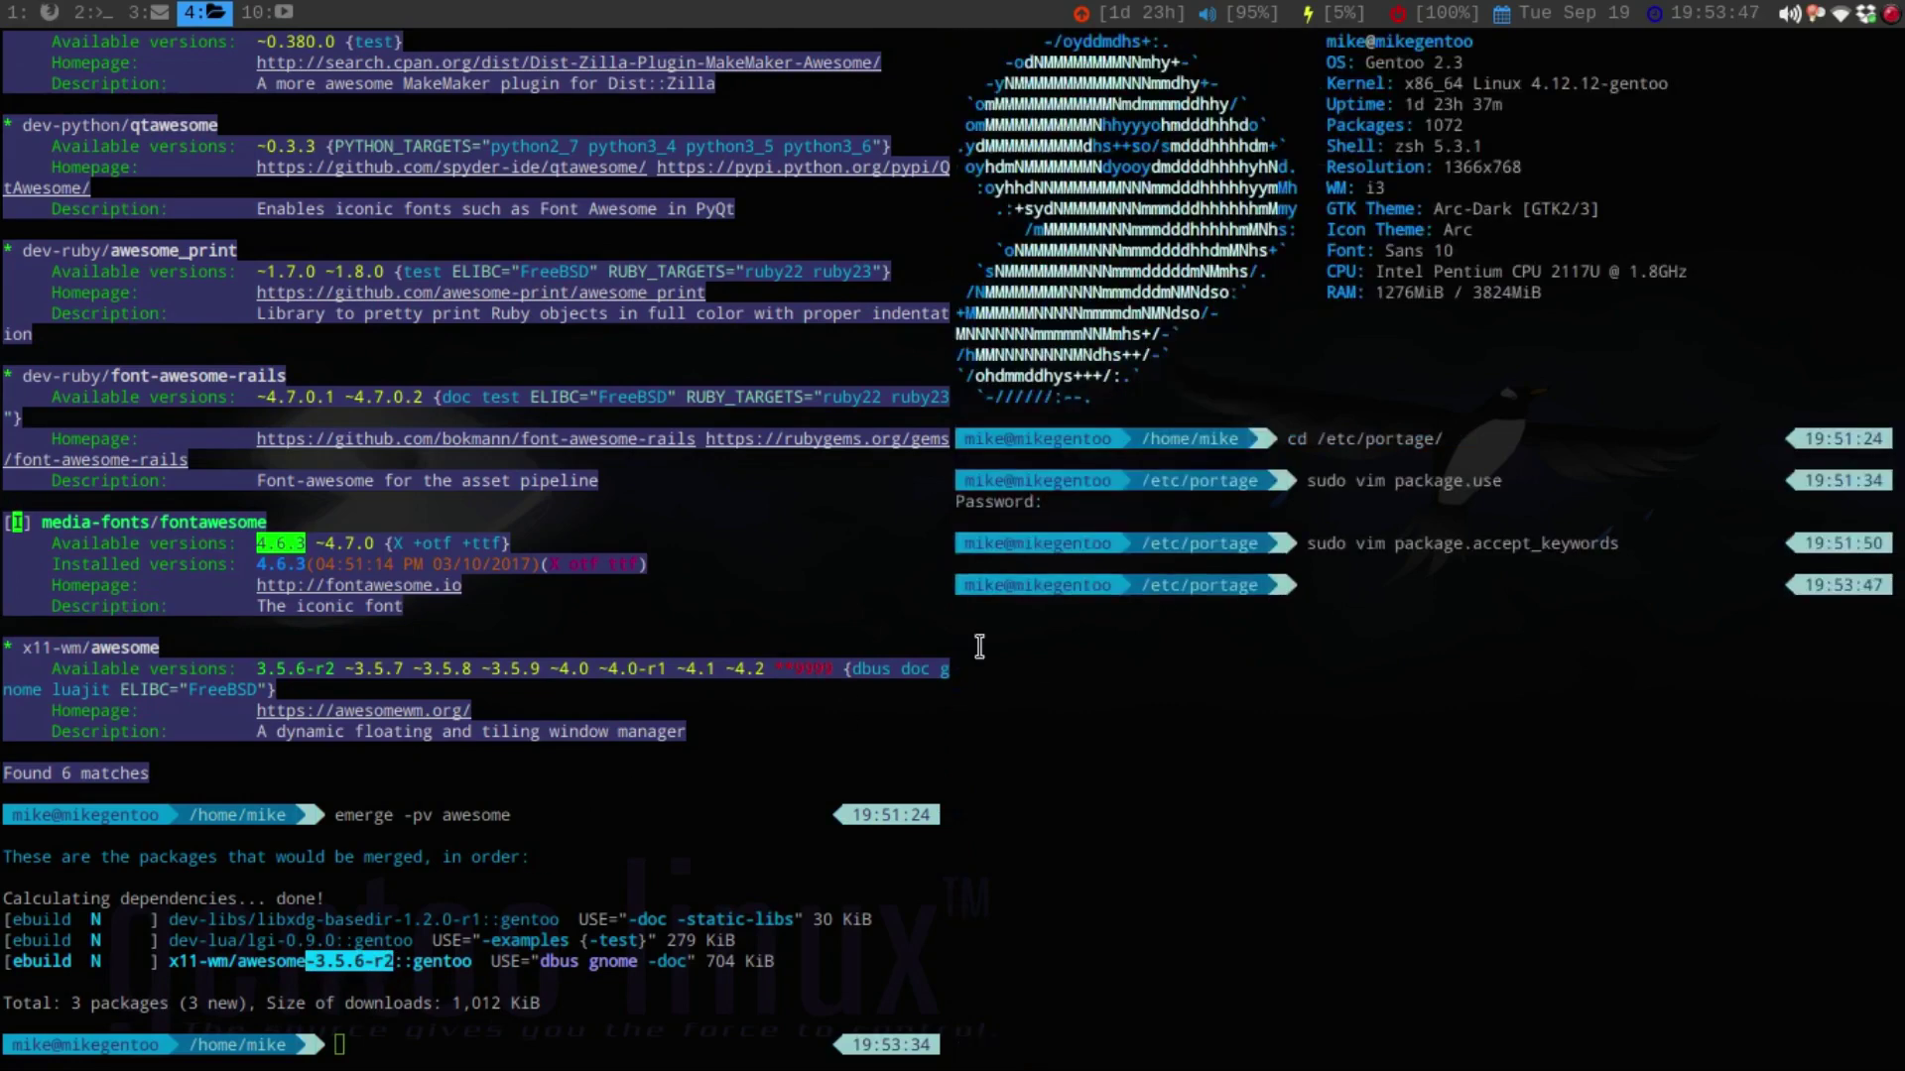
key(Up)
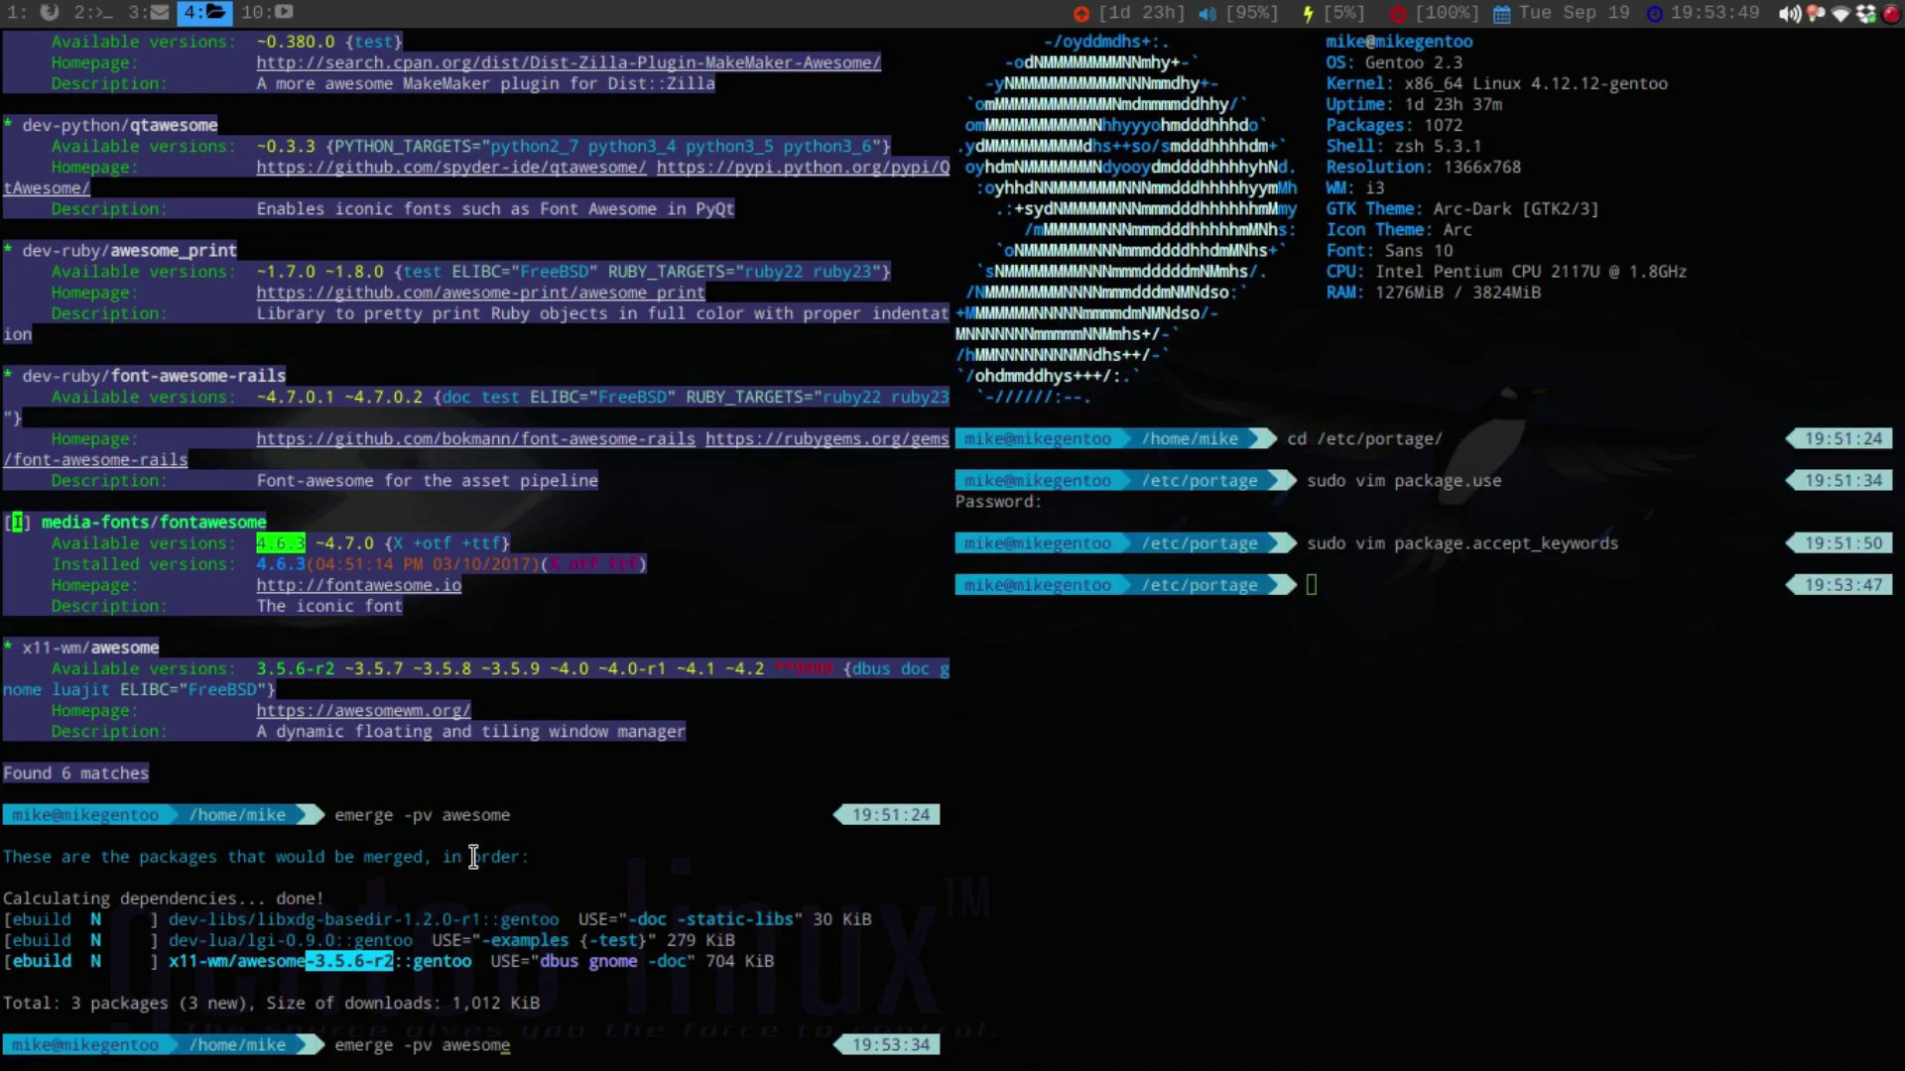
key(ctrl+Left)
text(sudo)
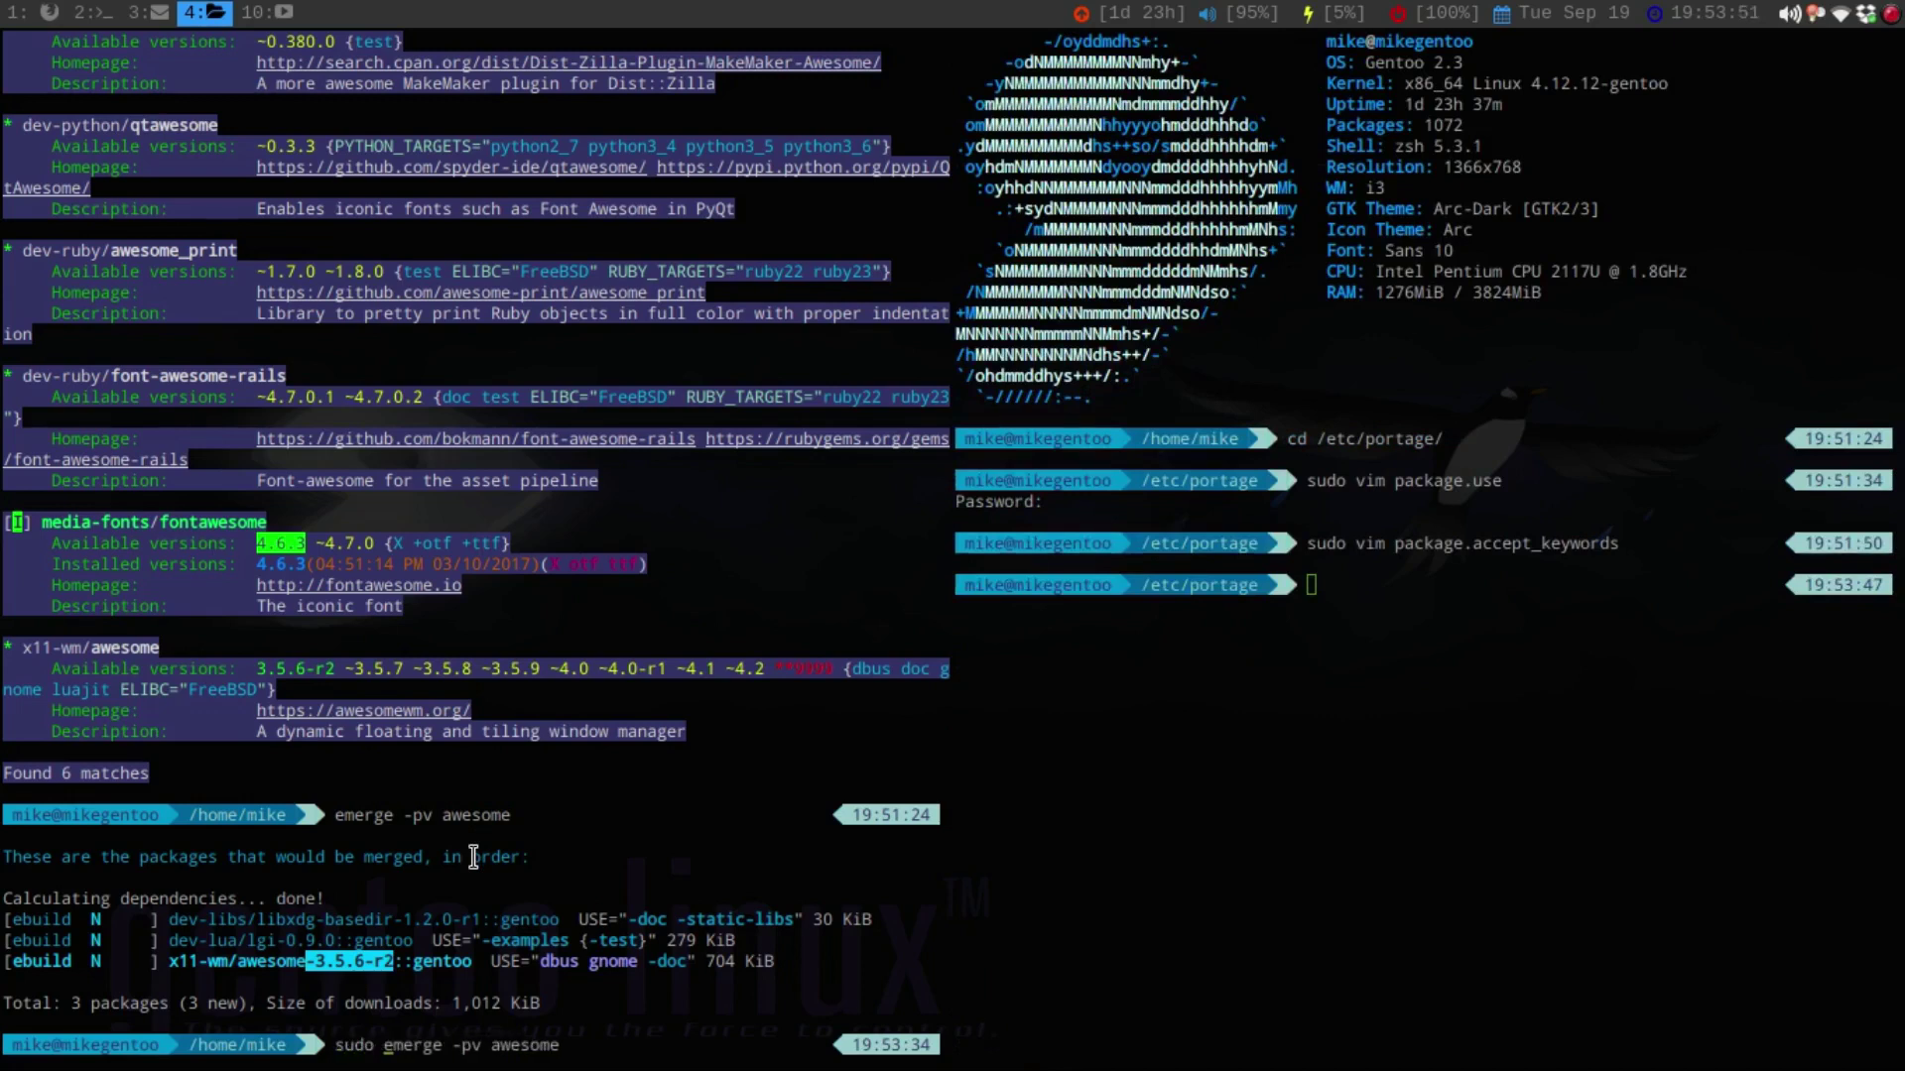
key(Delete)
text(a)
key(Return)
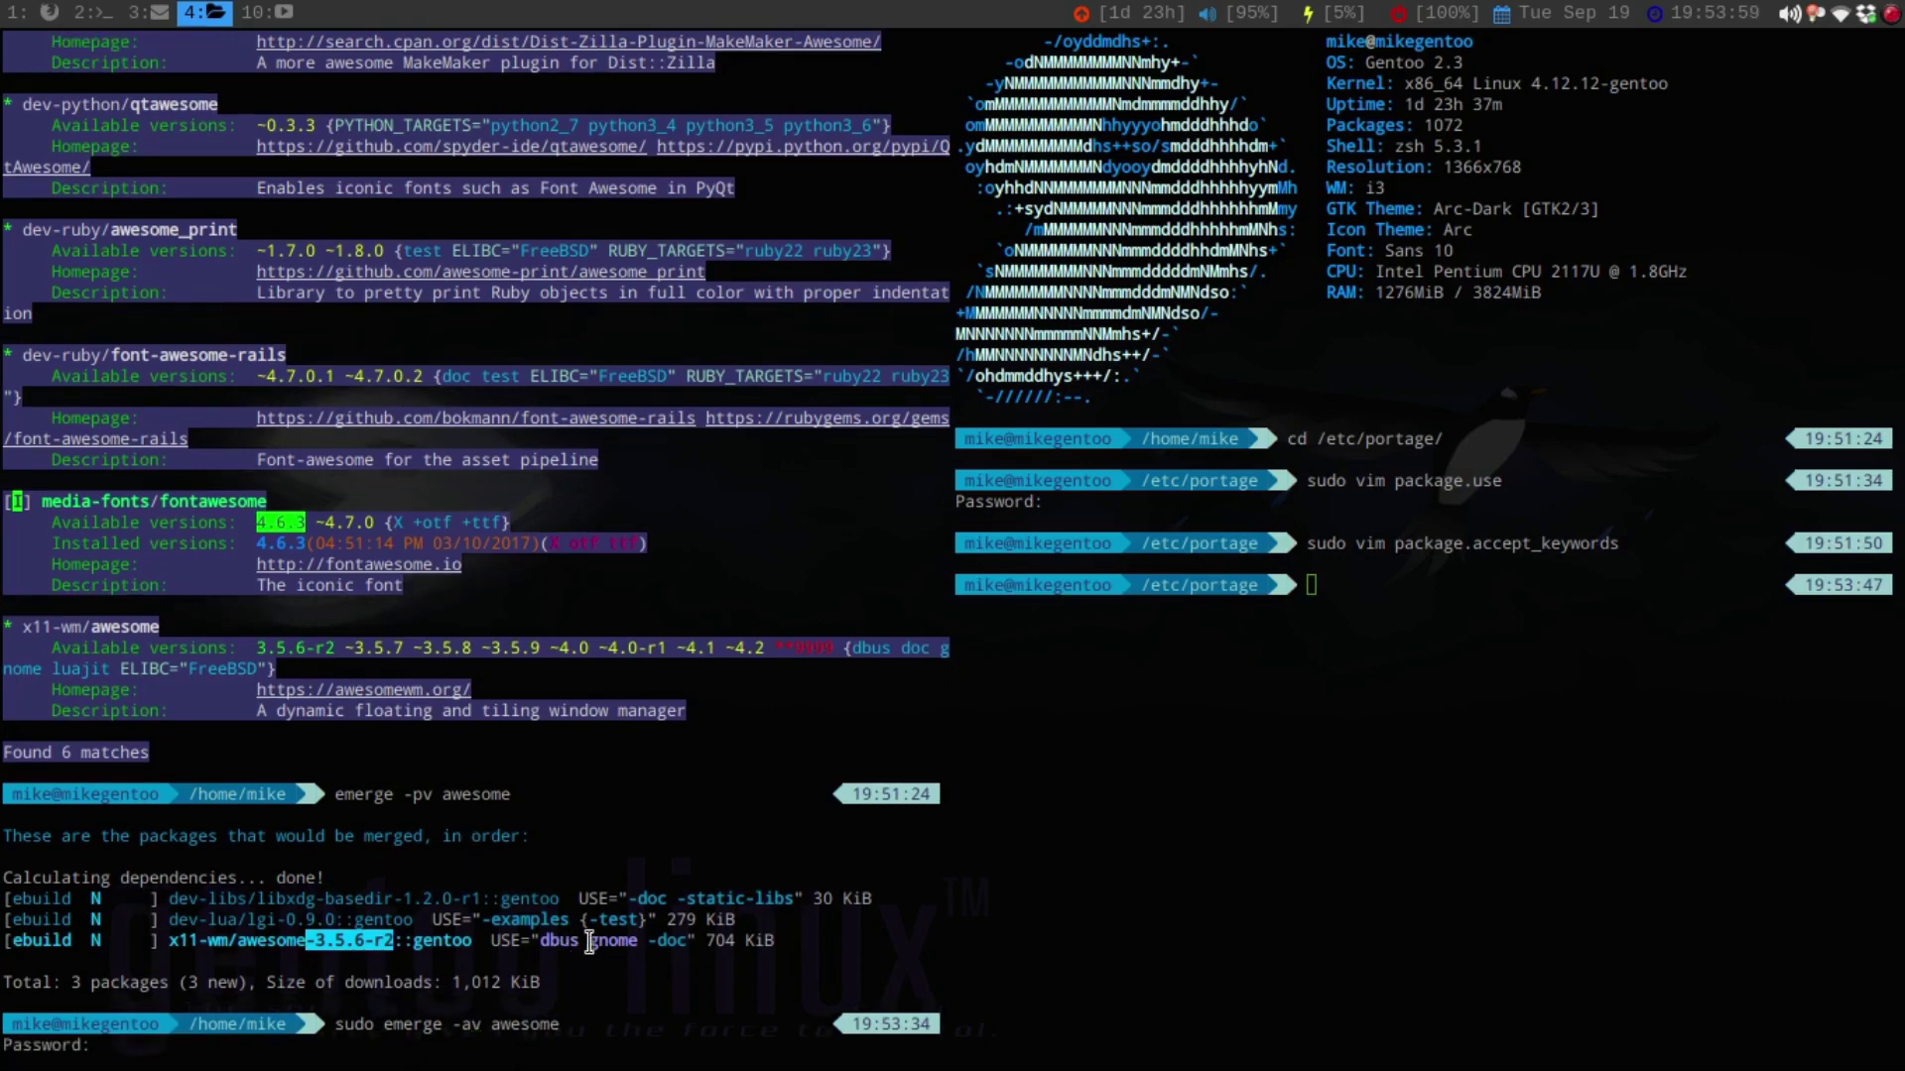
Enter the root password and confirm merging awesome-4.2 with its two dependencies.
drag(493, 945, 636, 941)
click(622, 954)
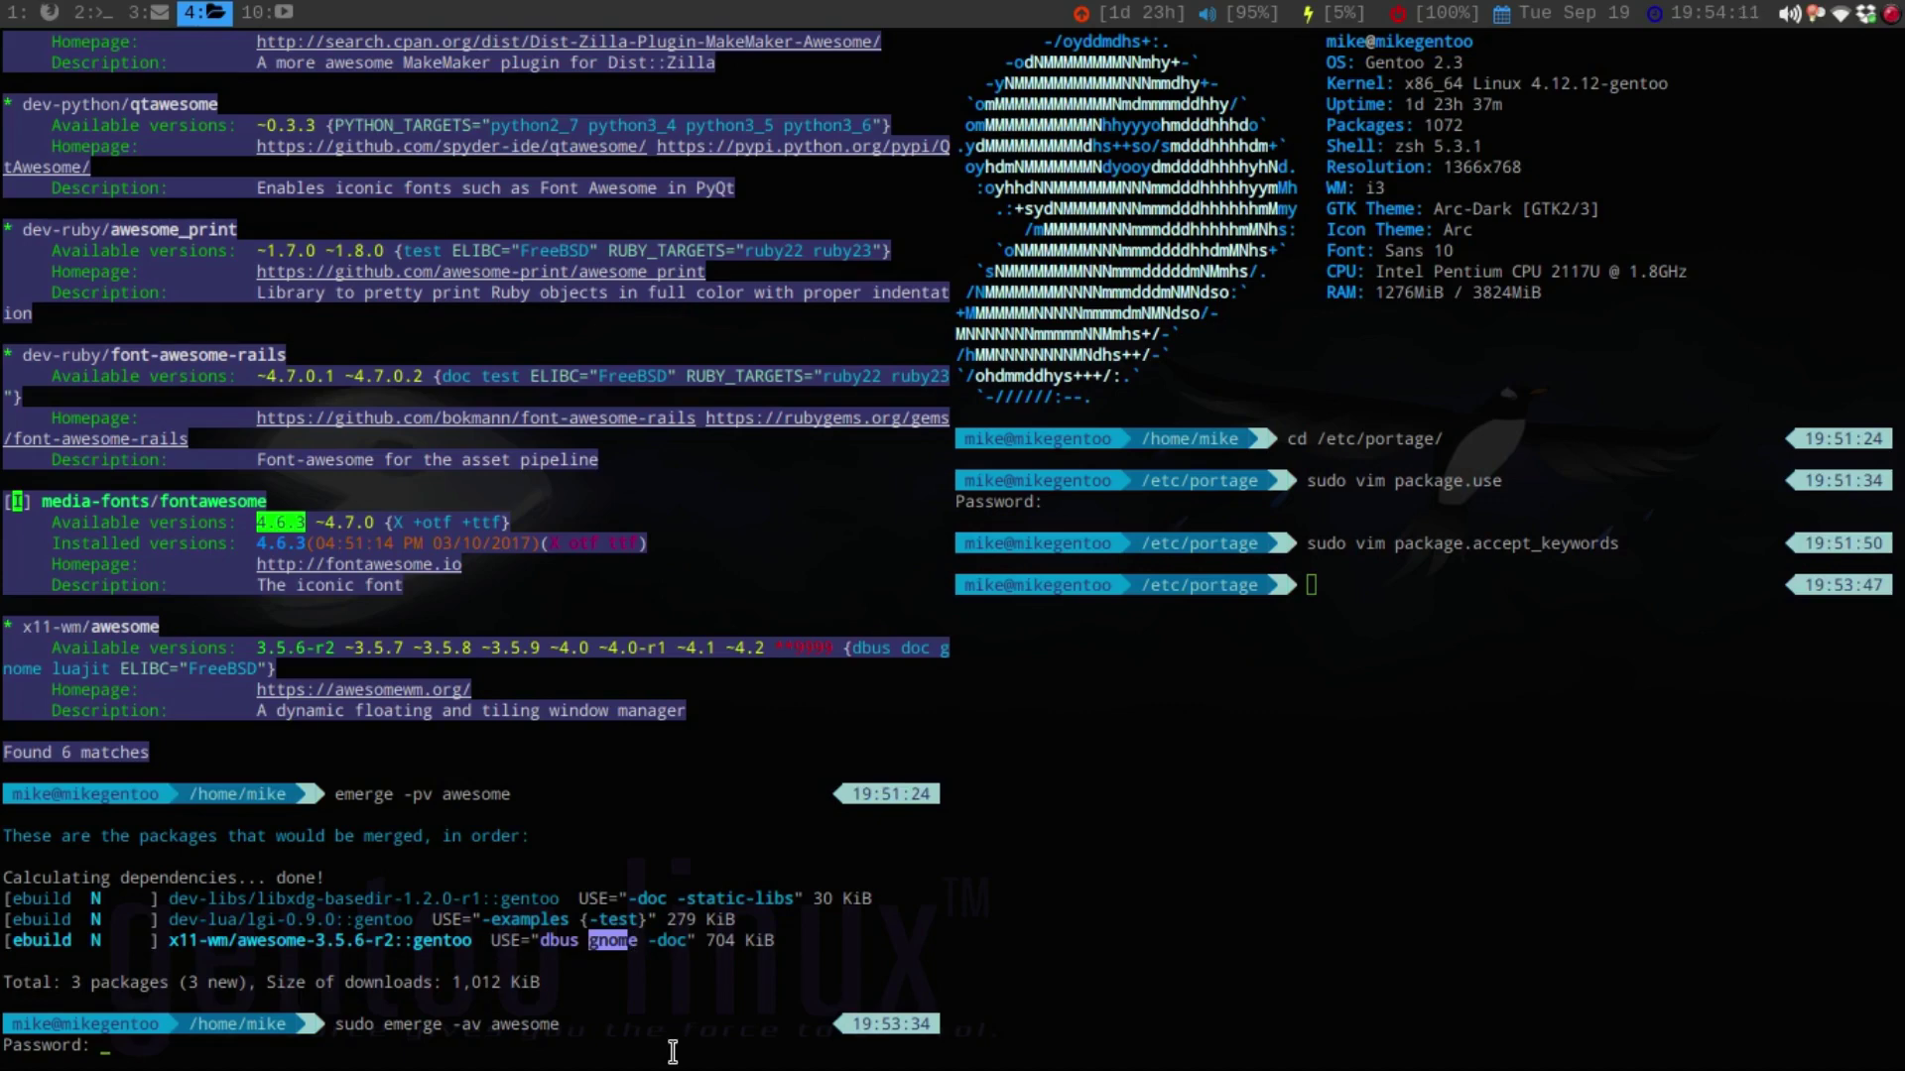
key(Return)
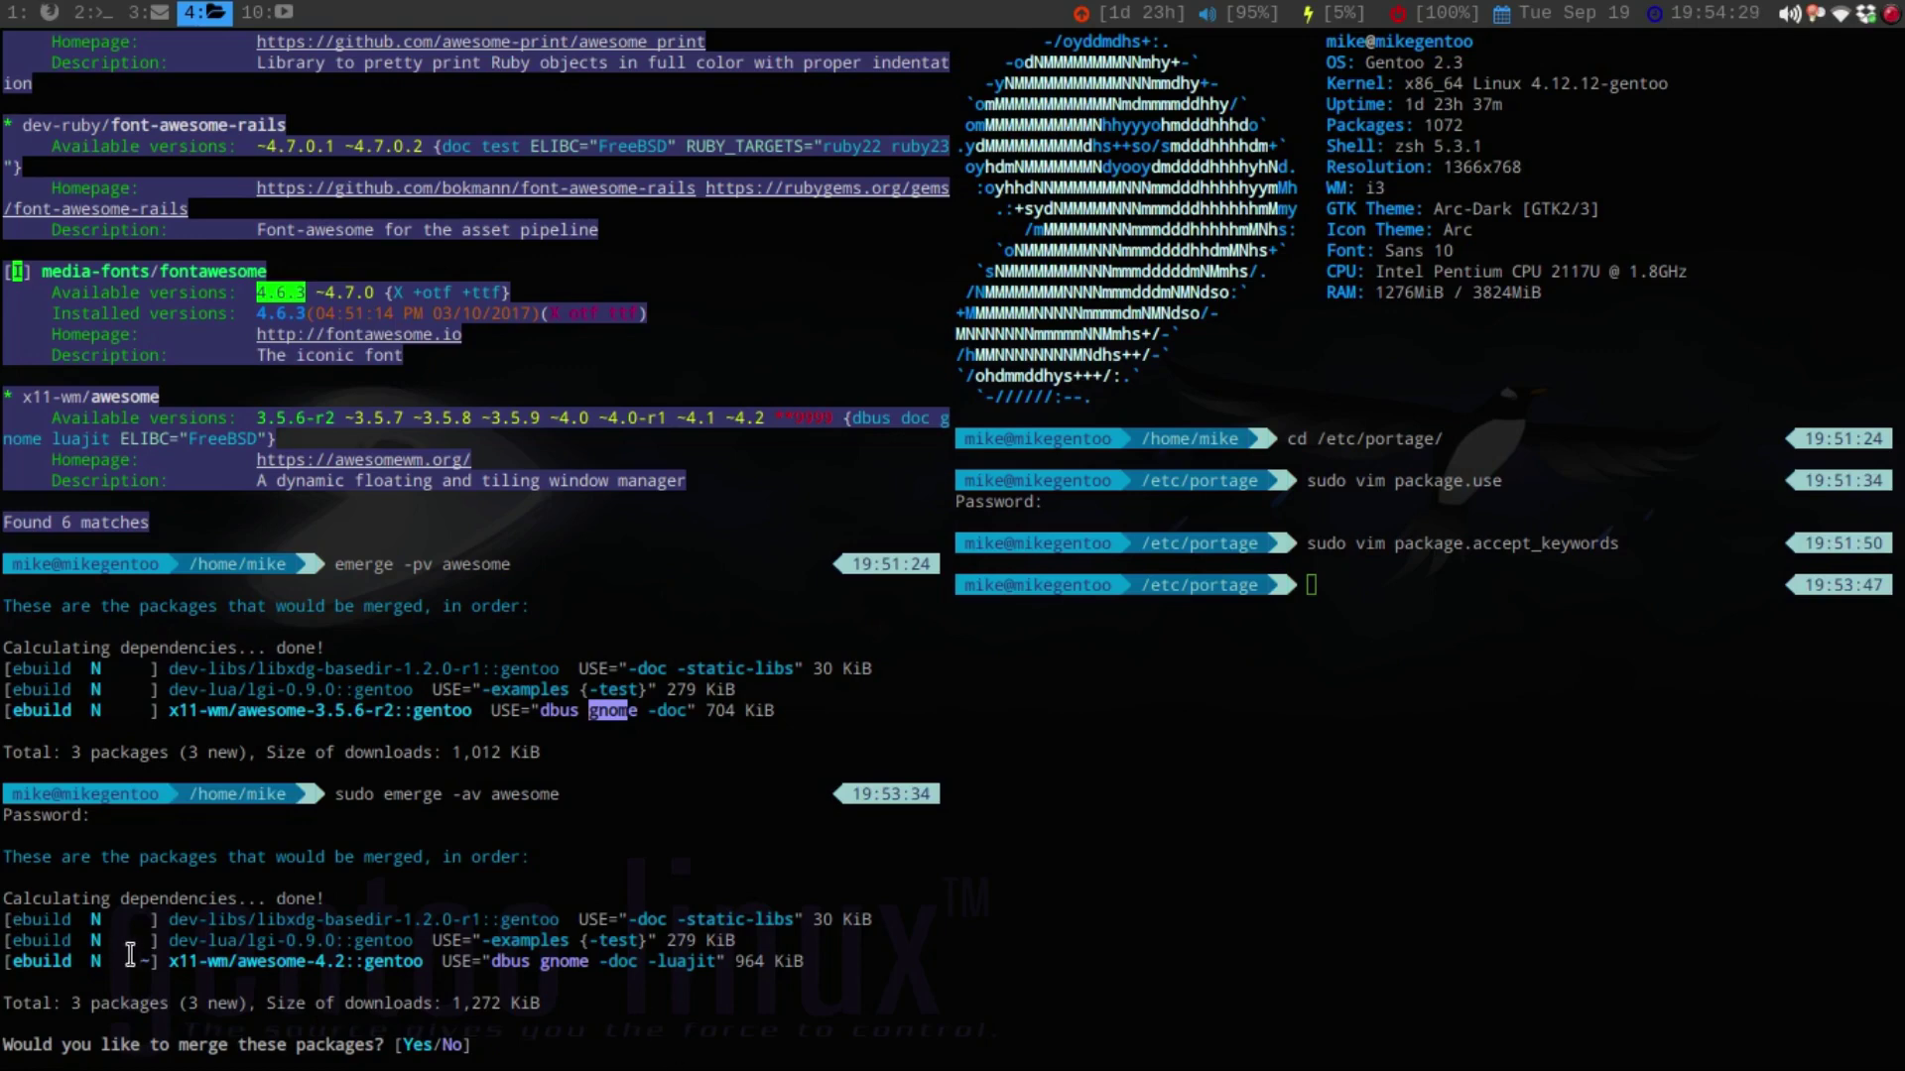
drag(182, 963, 350, 954)
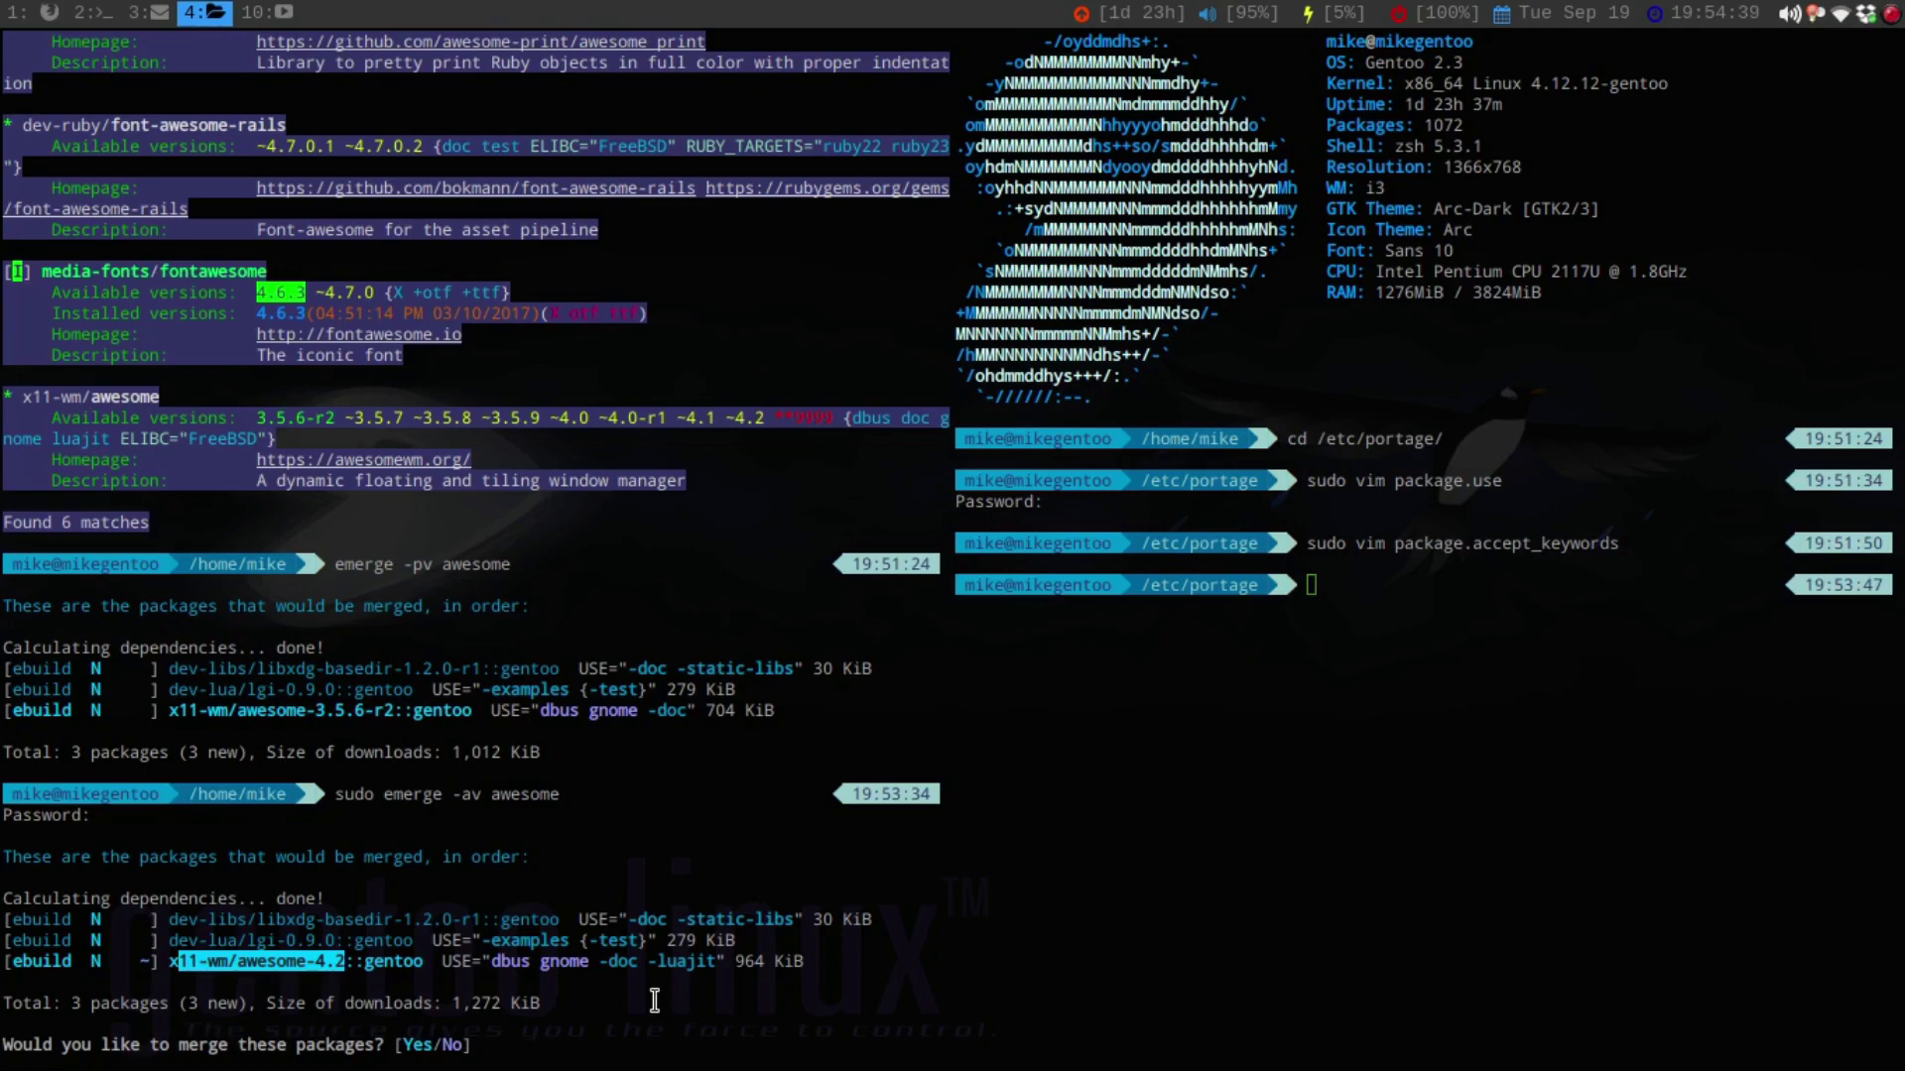
key(Return)
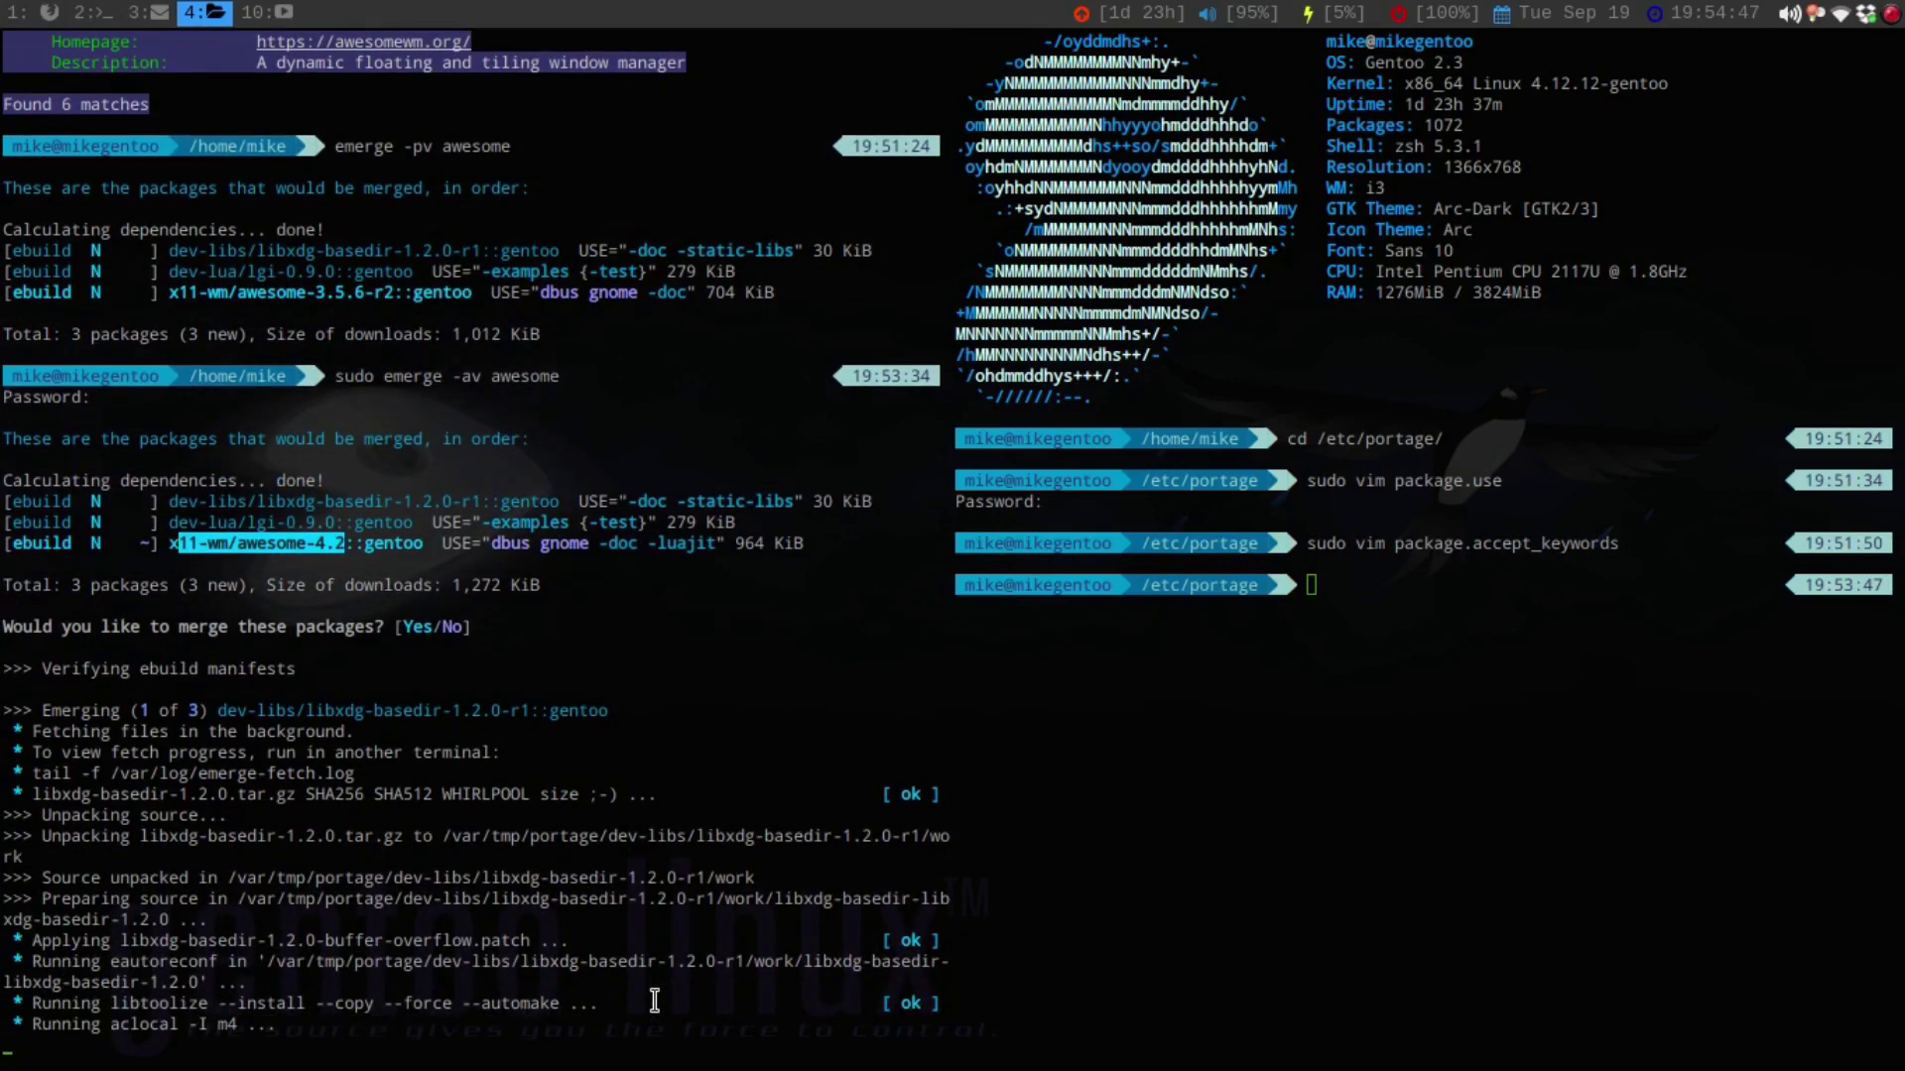
key(super+3)
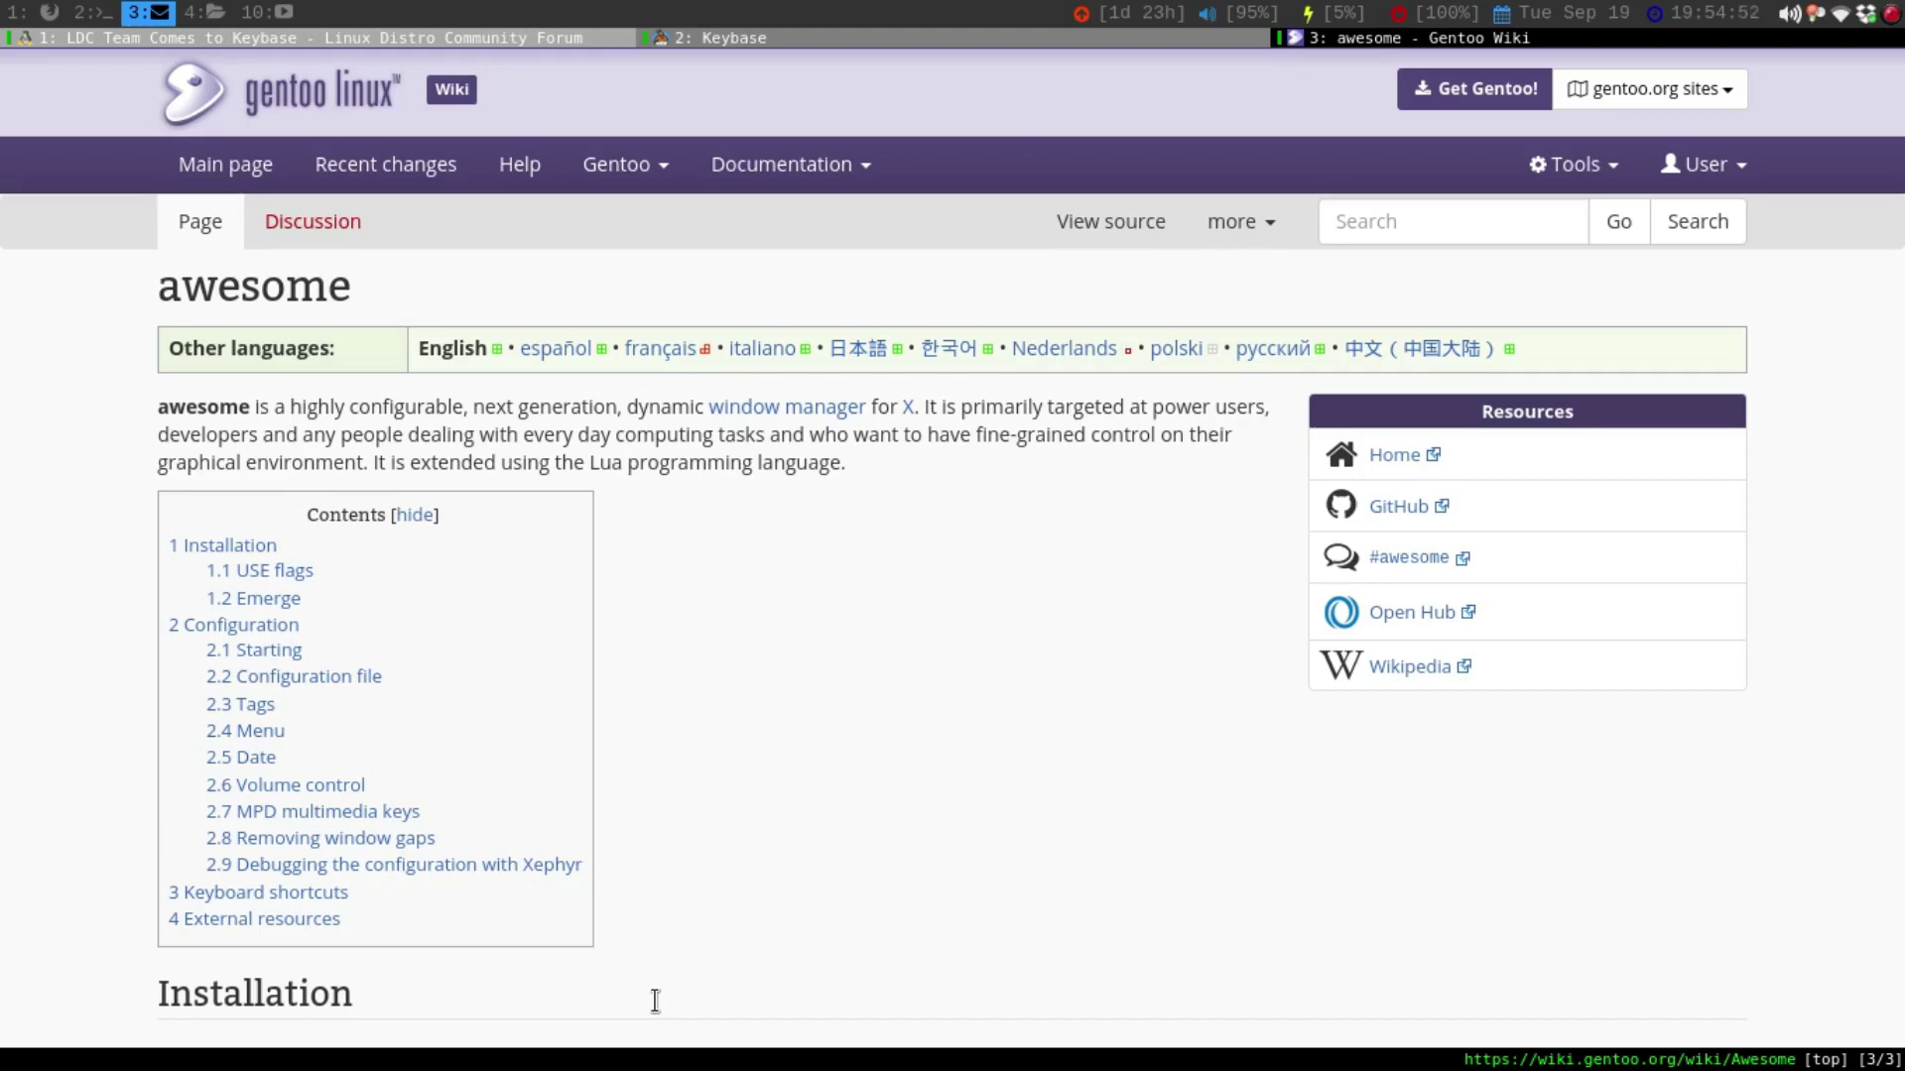
scroll(655, 1000, down, 6)
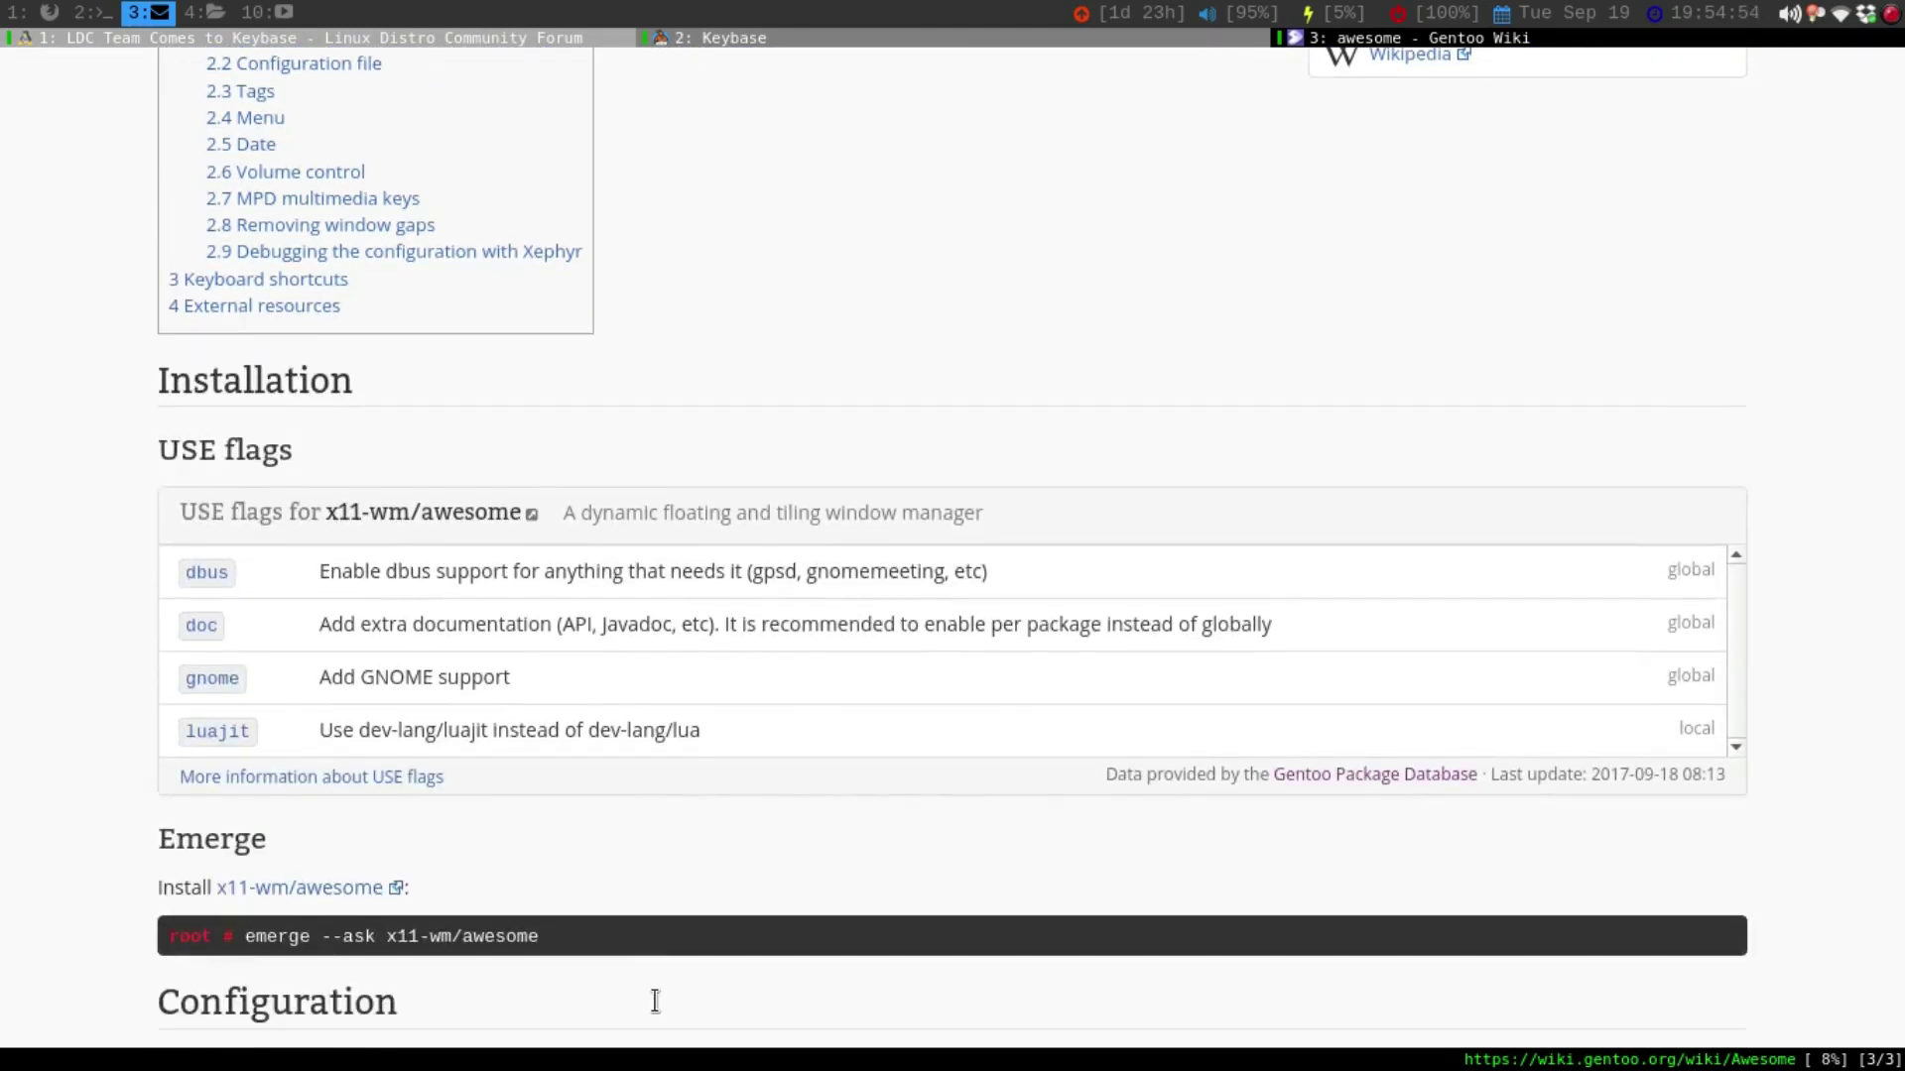
scroll(1121, 675, down, 8)
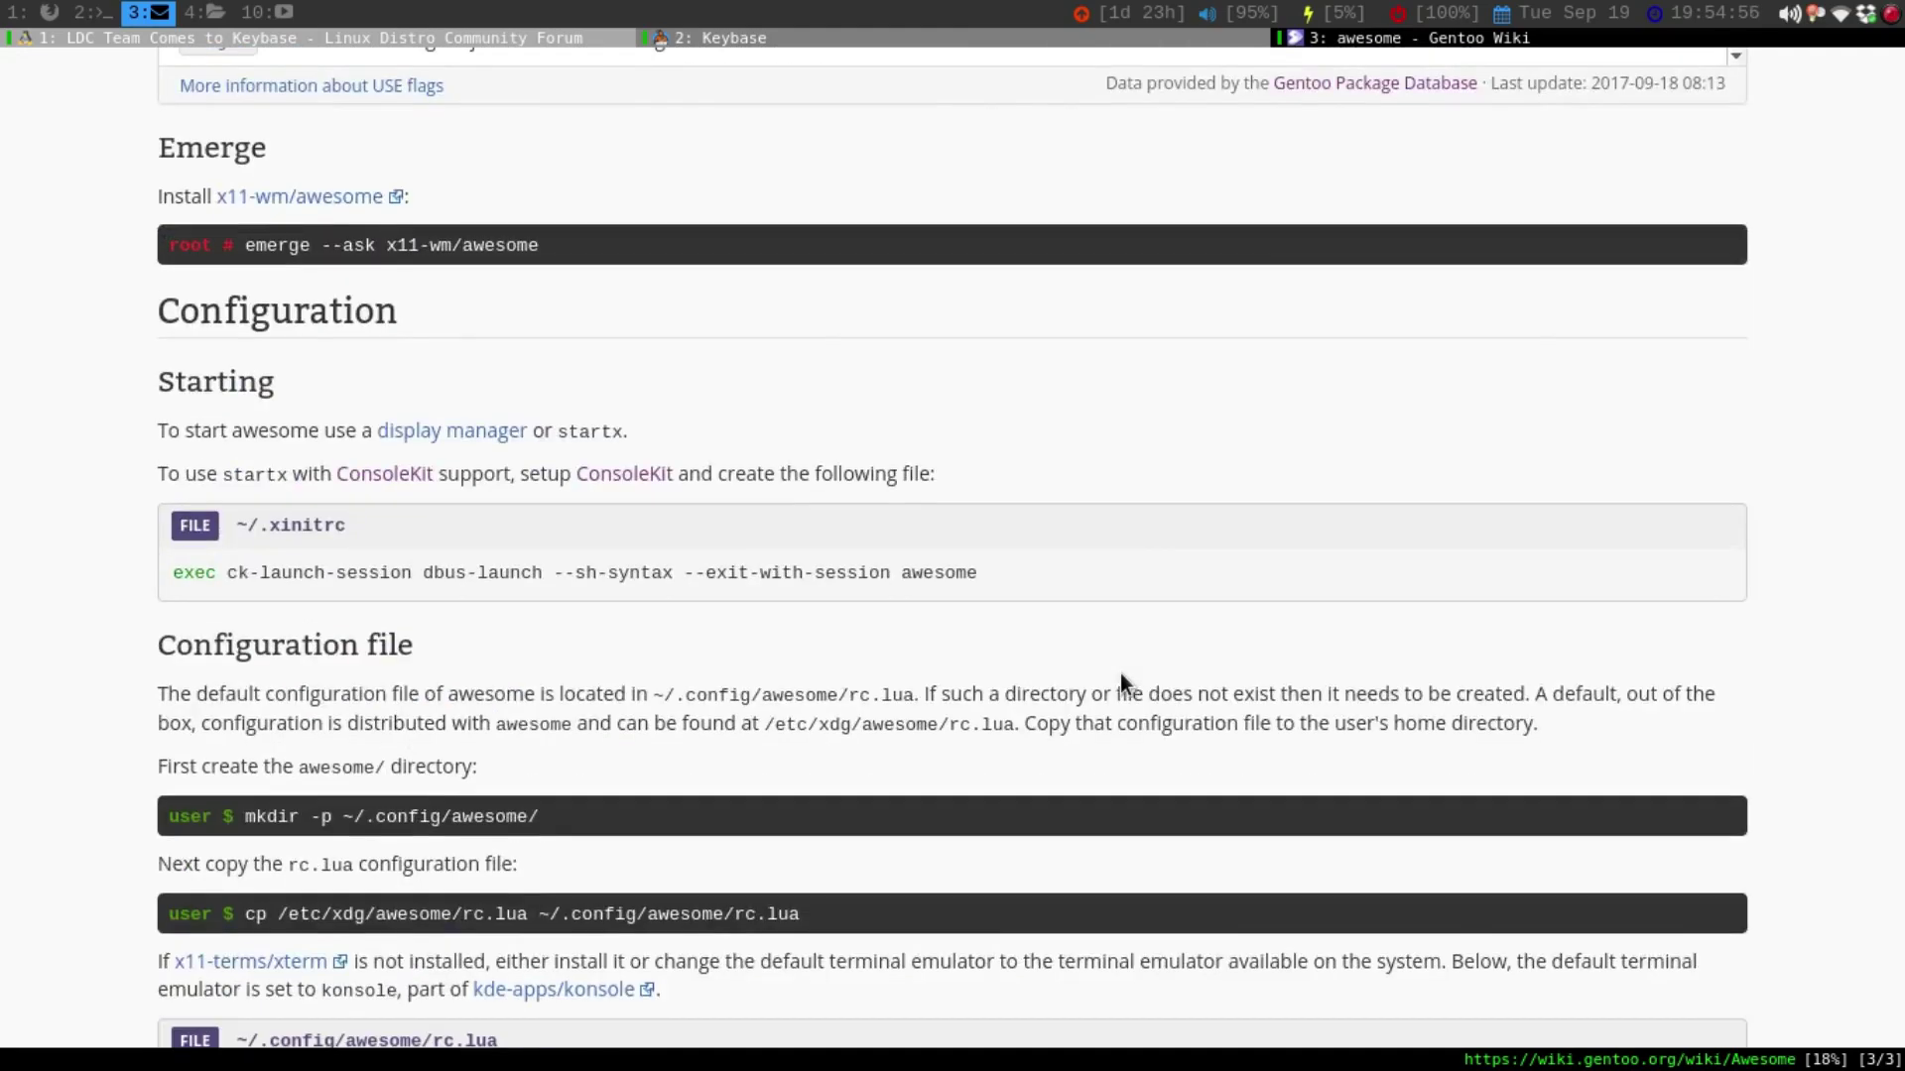
scroll(1097, 638, up, 10)
scroll(1098, 629, down, 3)
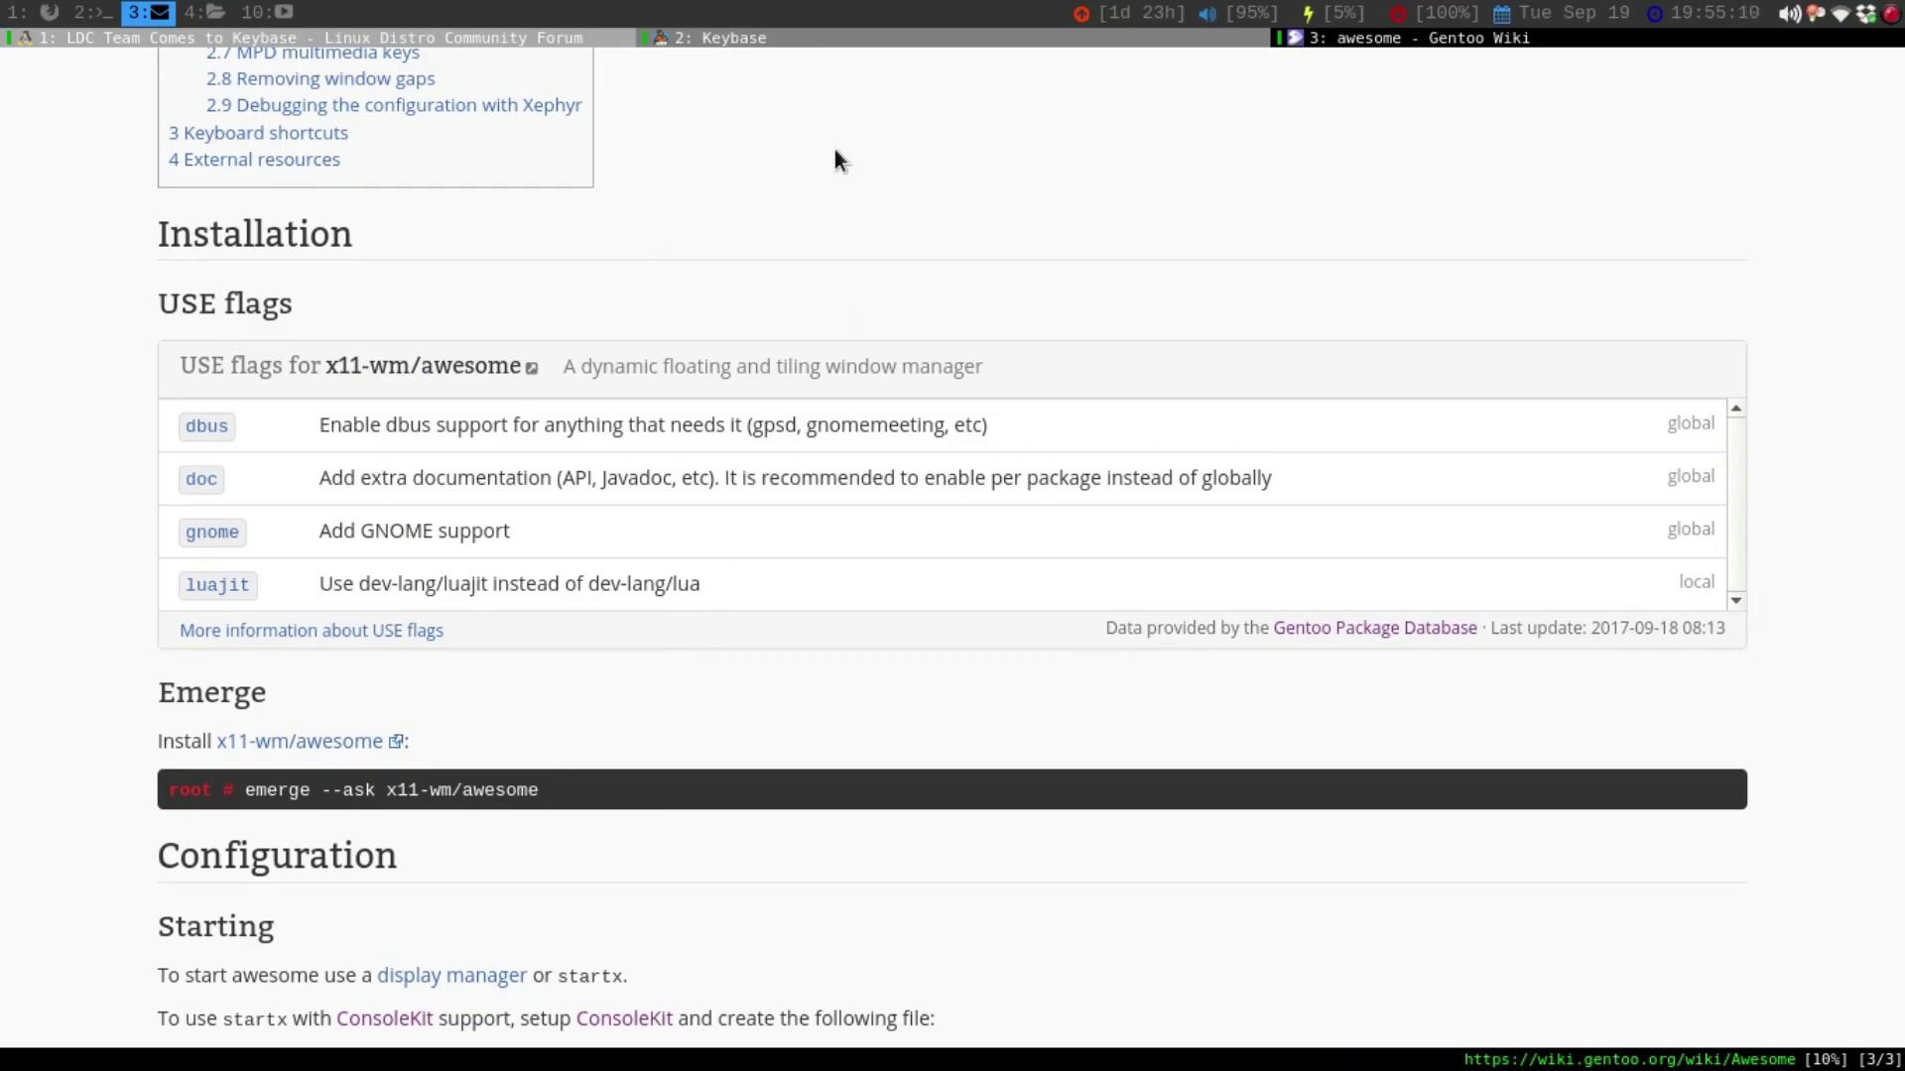
scroll(836, 151, down, 5)
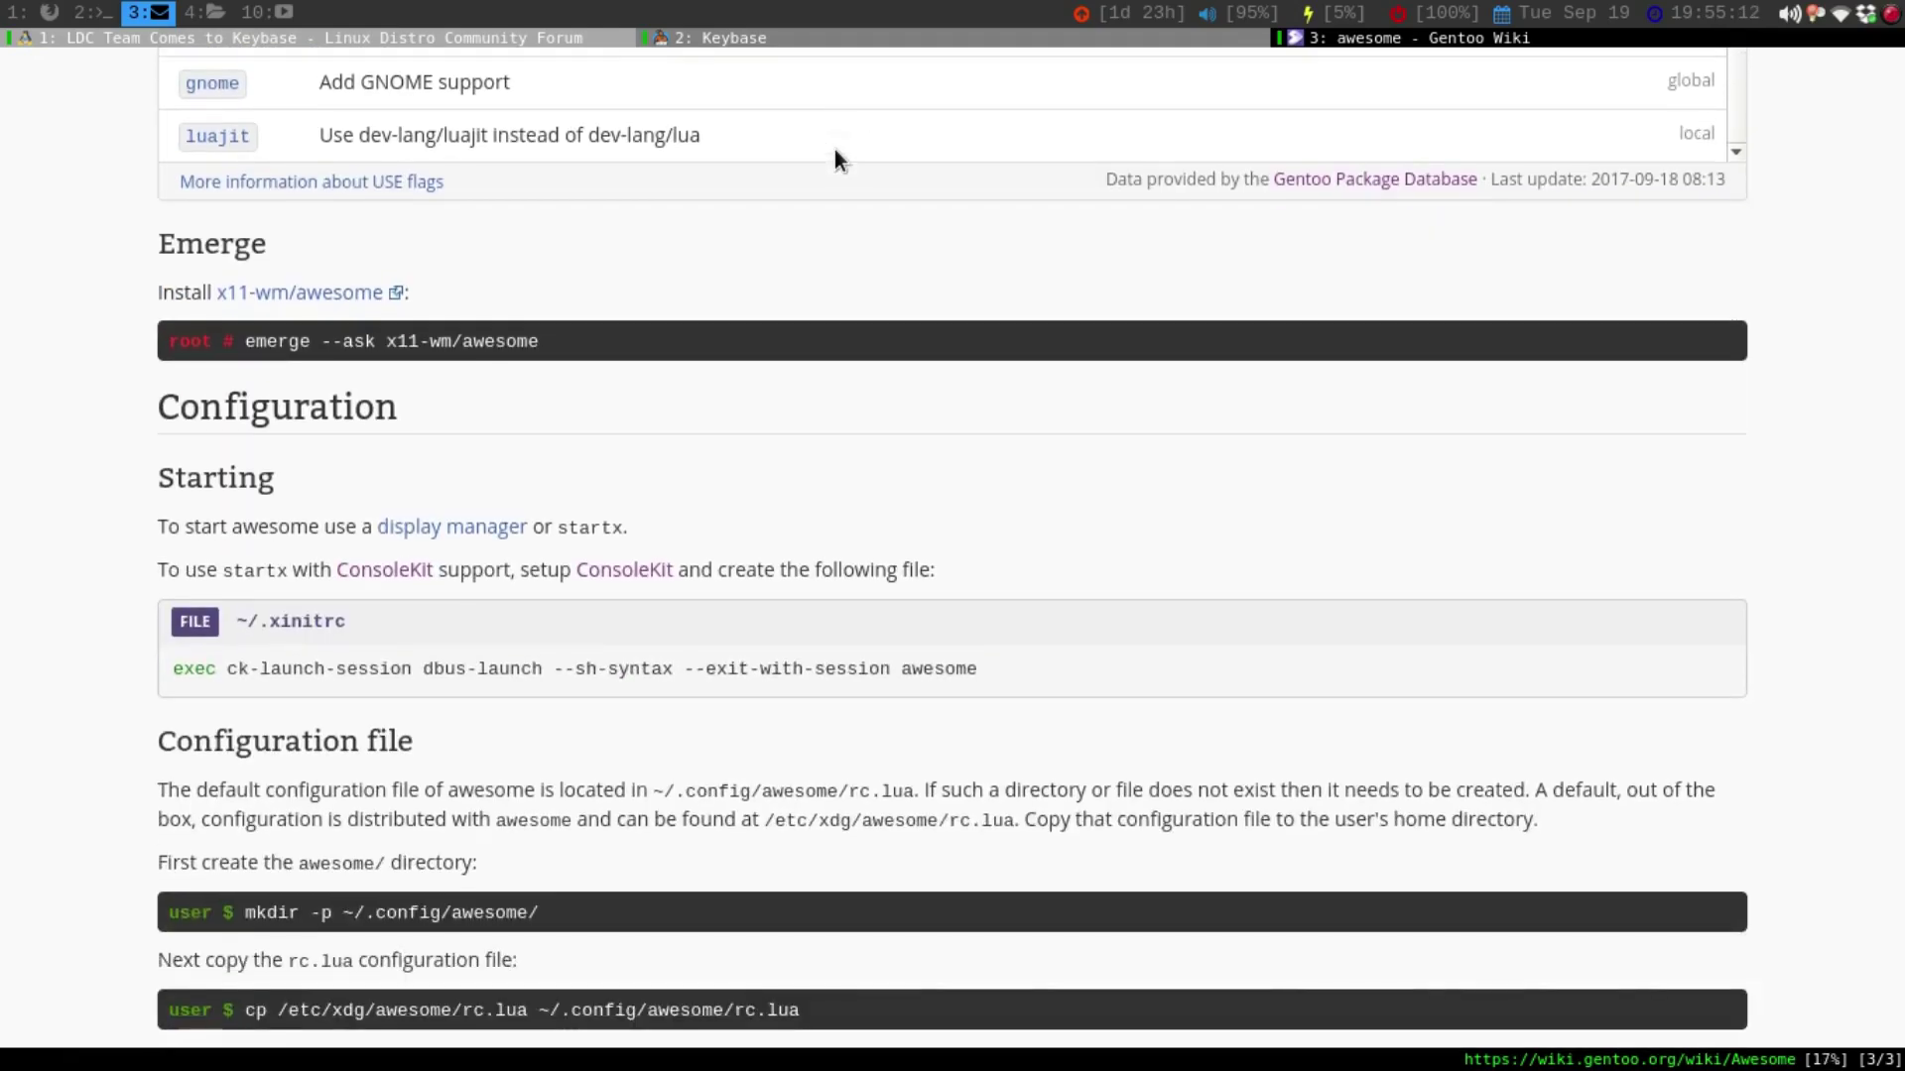
scroll(835, 149, down, 8)
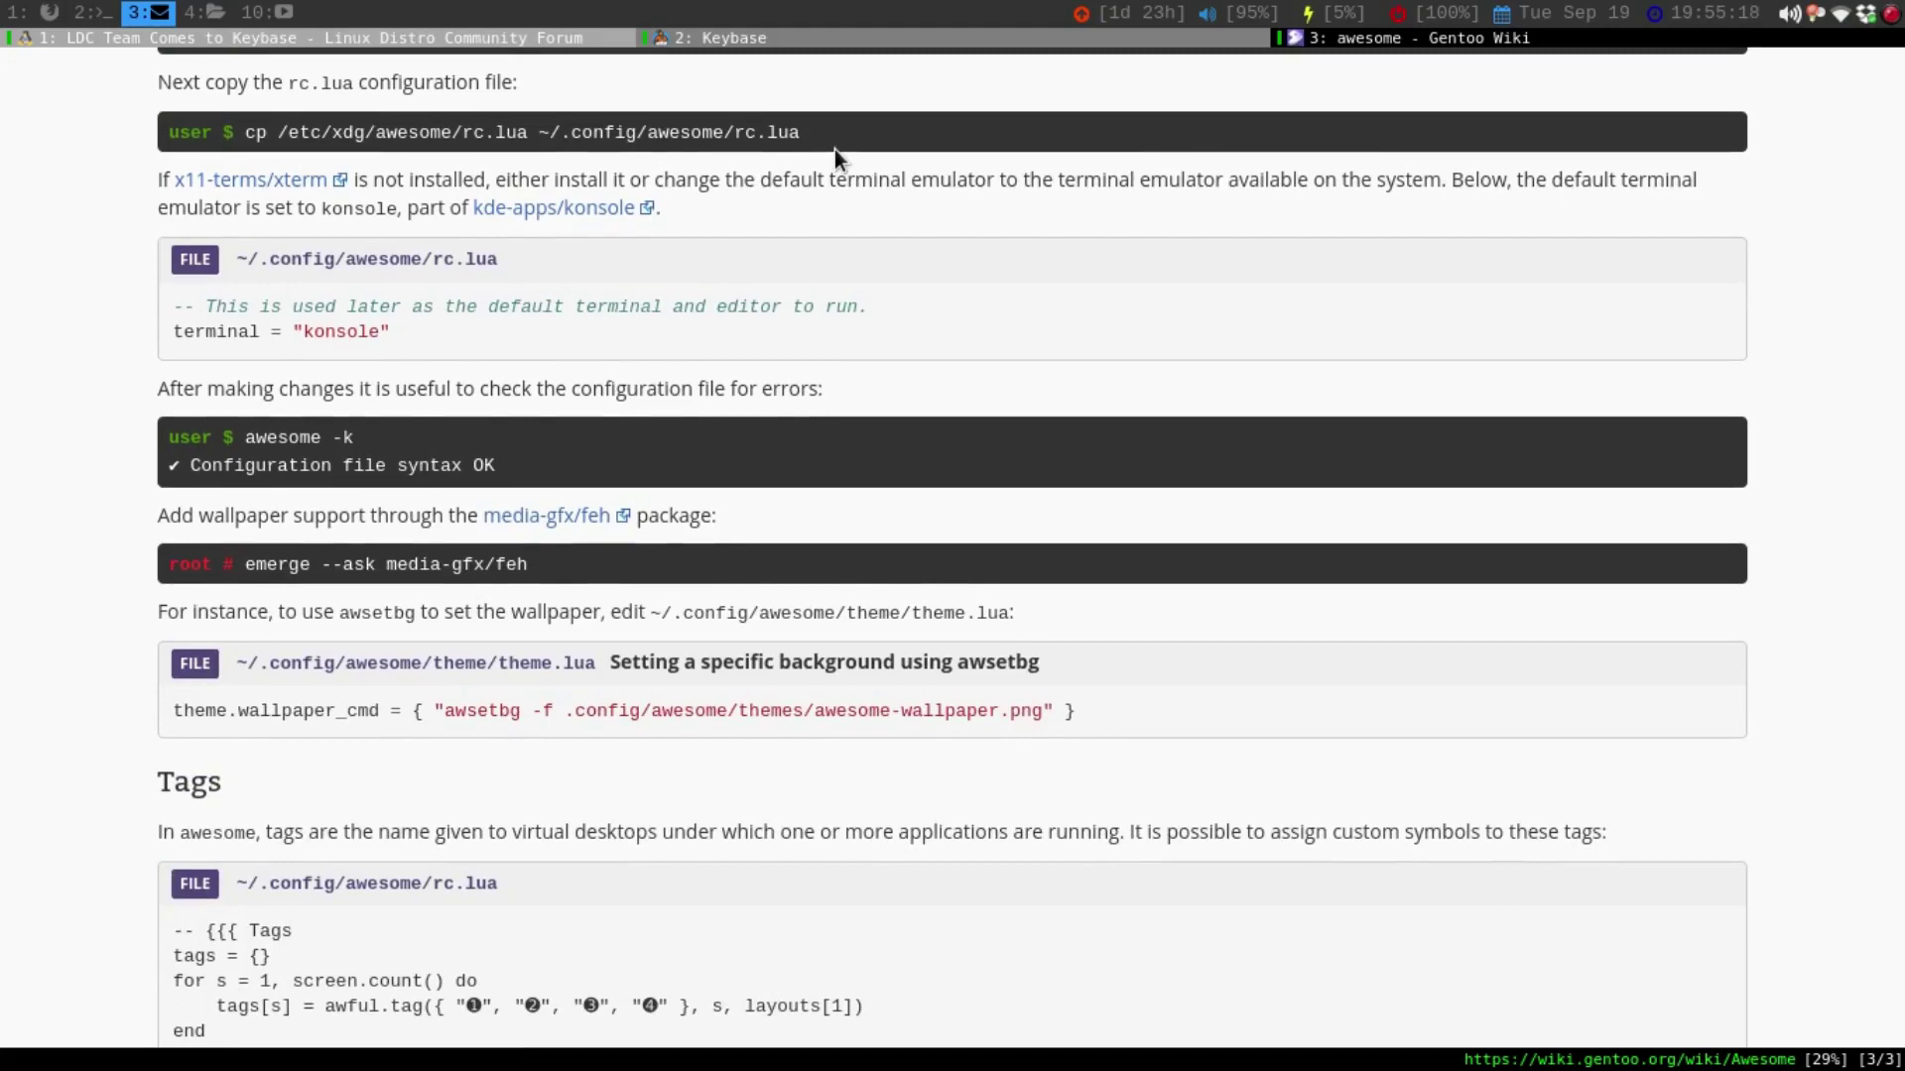
scroll(835, 149, up, 6)
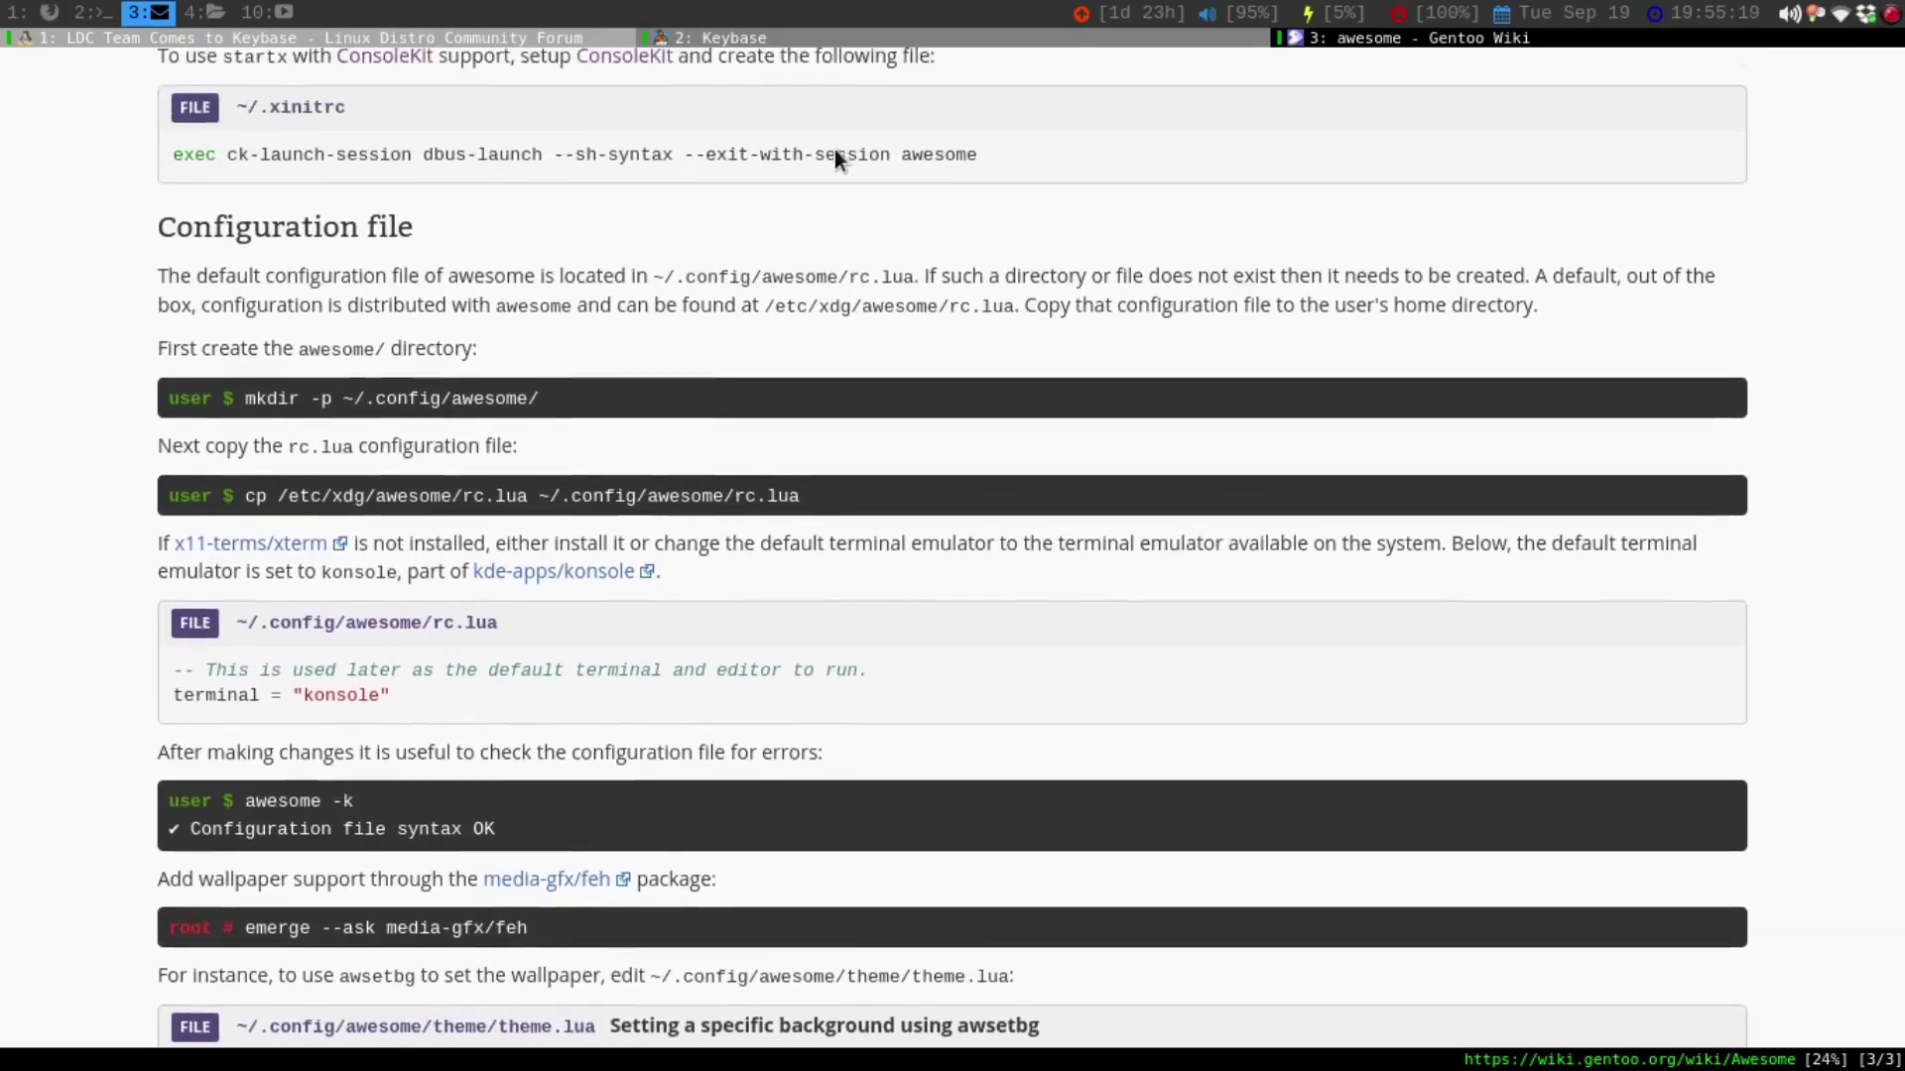
scroll(835, 159, up, 1)
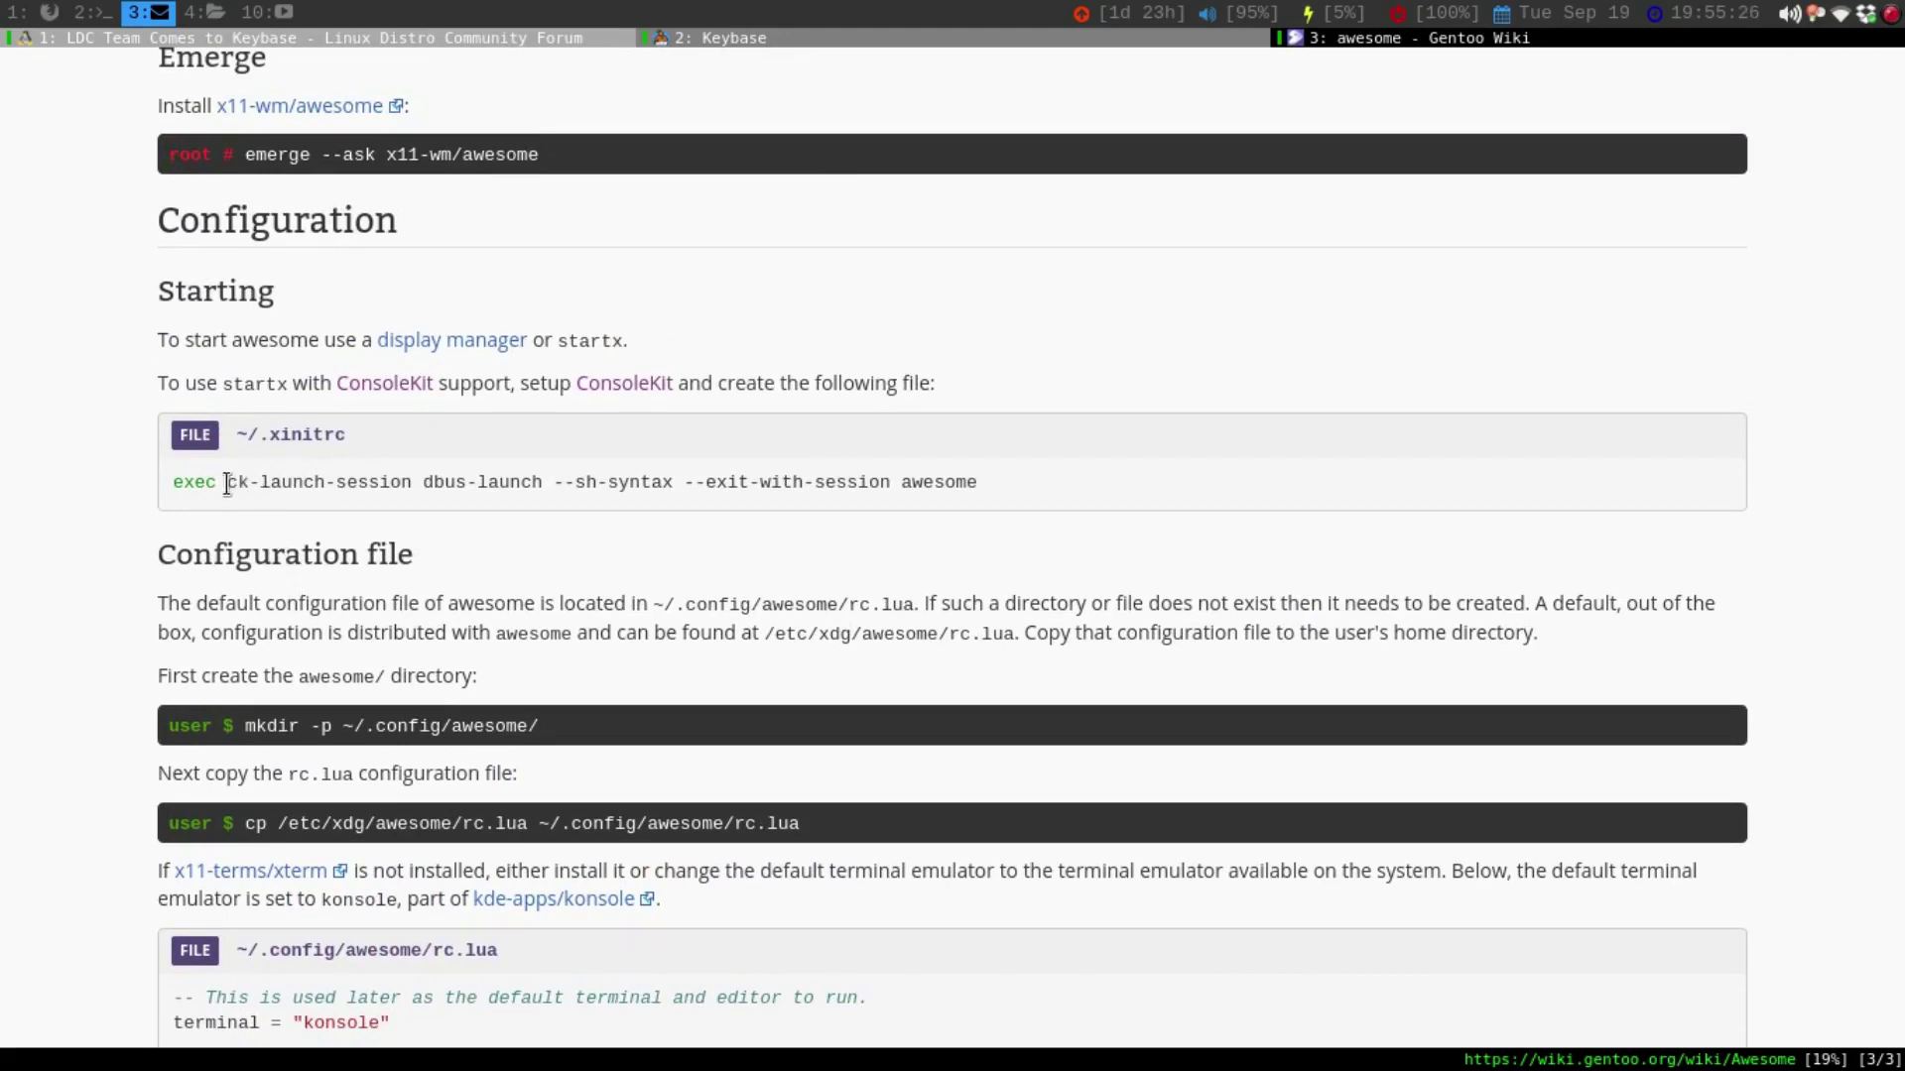
drag(225, 484, 327, 486)
key(super+4)
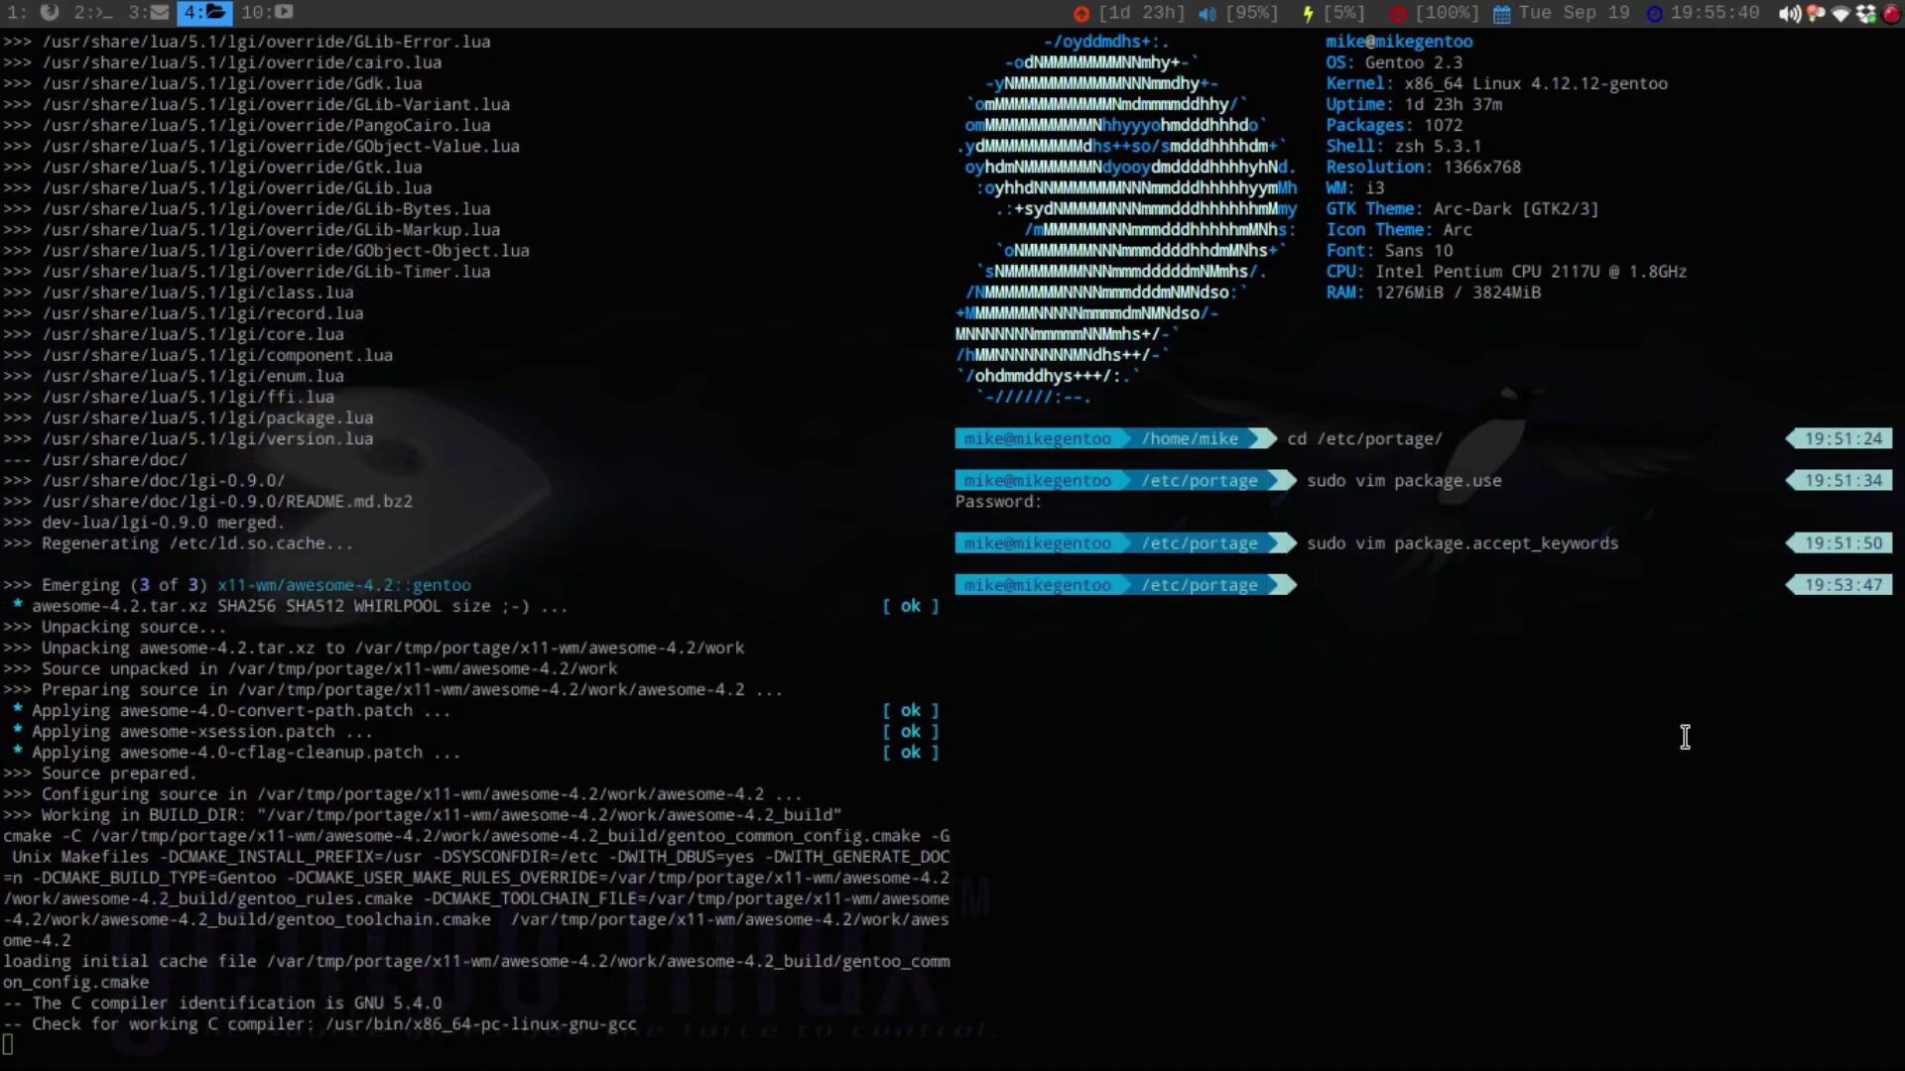
Quit the stray empty .xinitrc, return home and open ~/.xinitrc for editing.
text(vim .xinitrc)
key(Return)
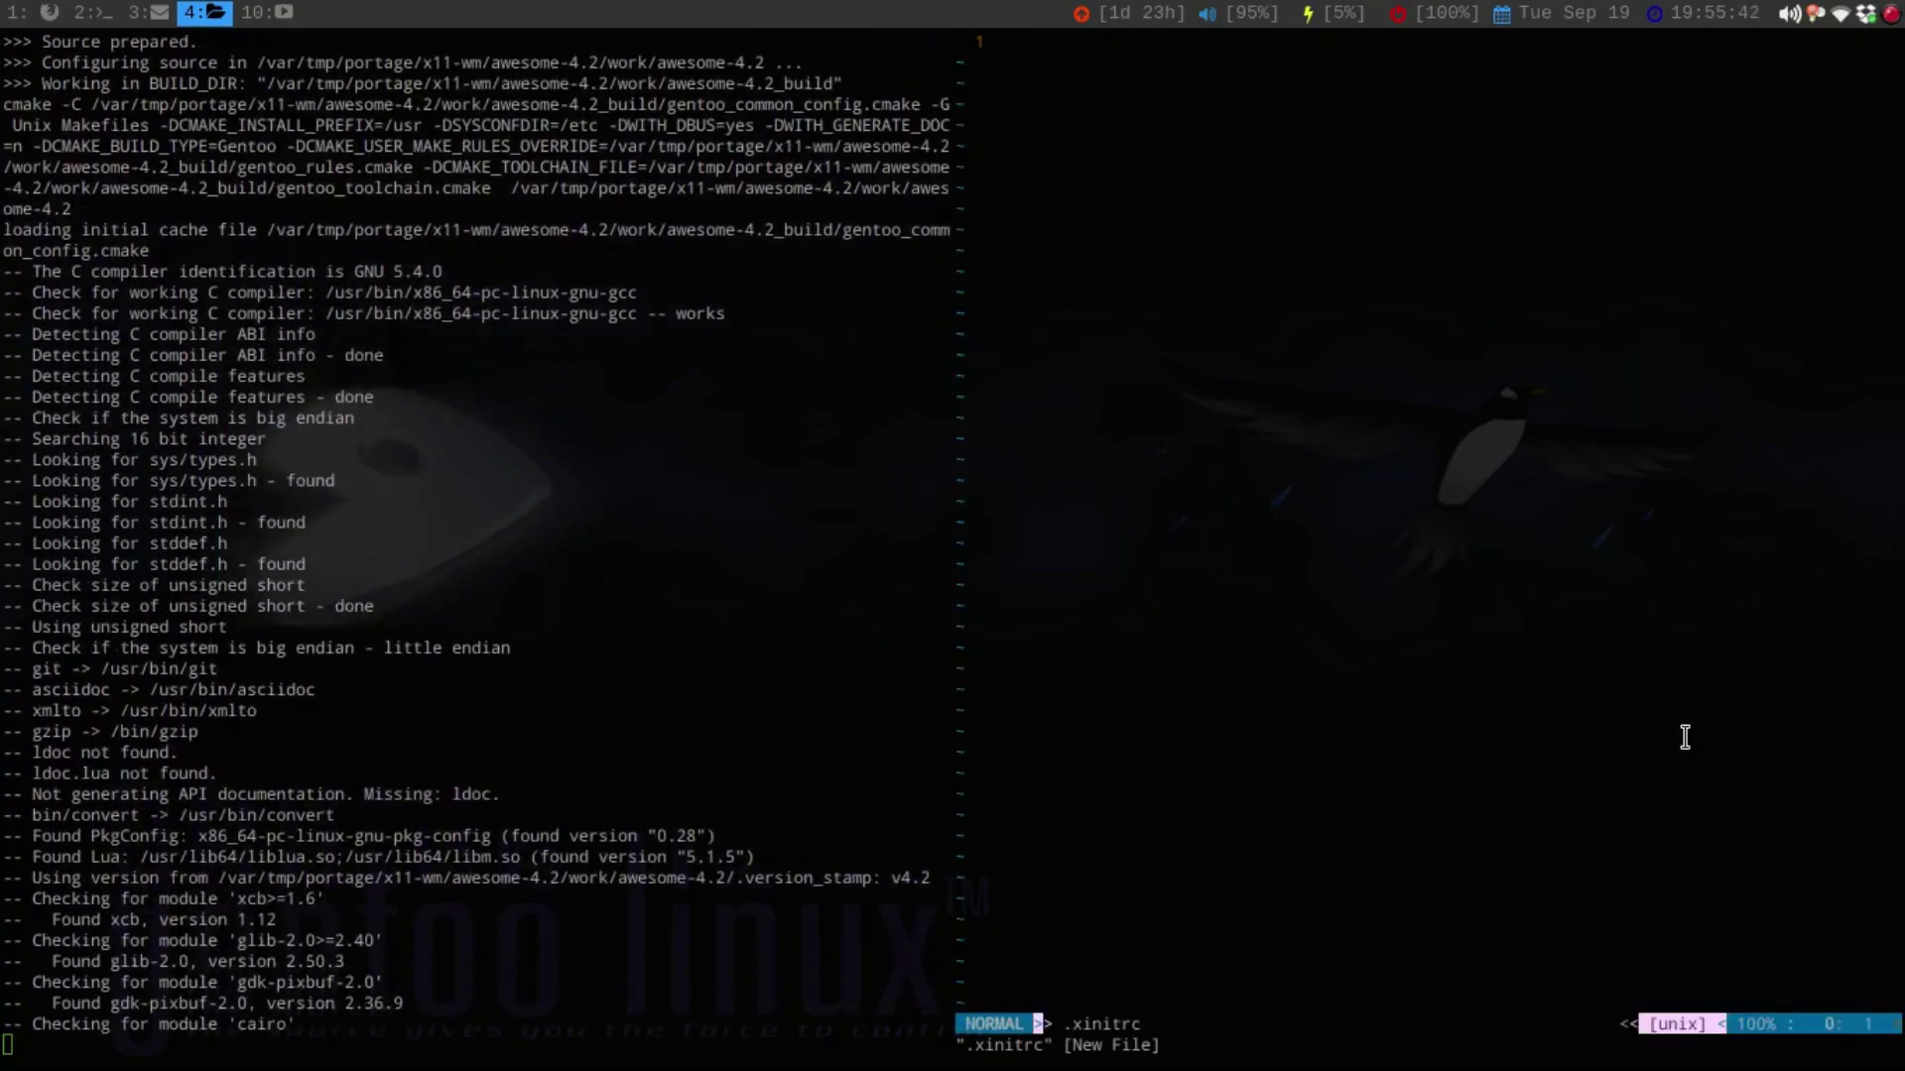
text(:q)
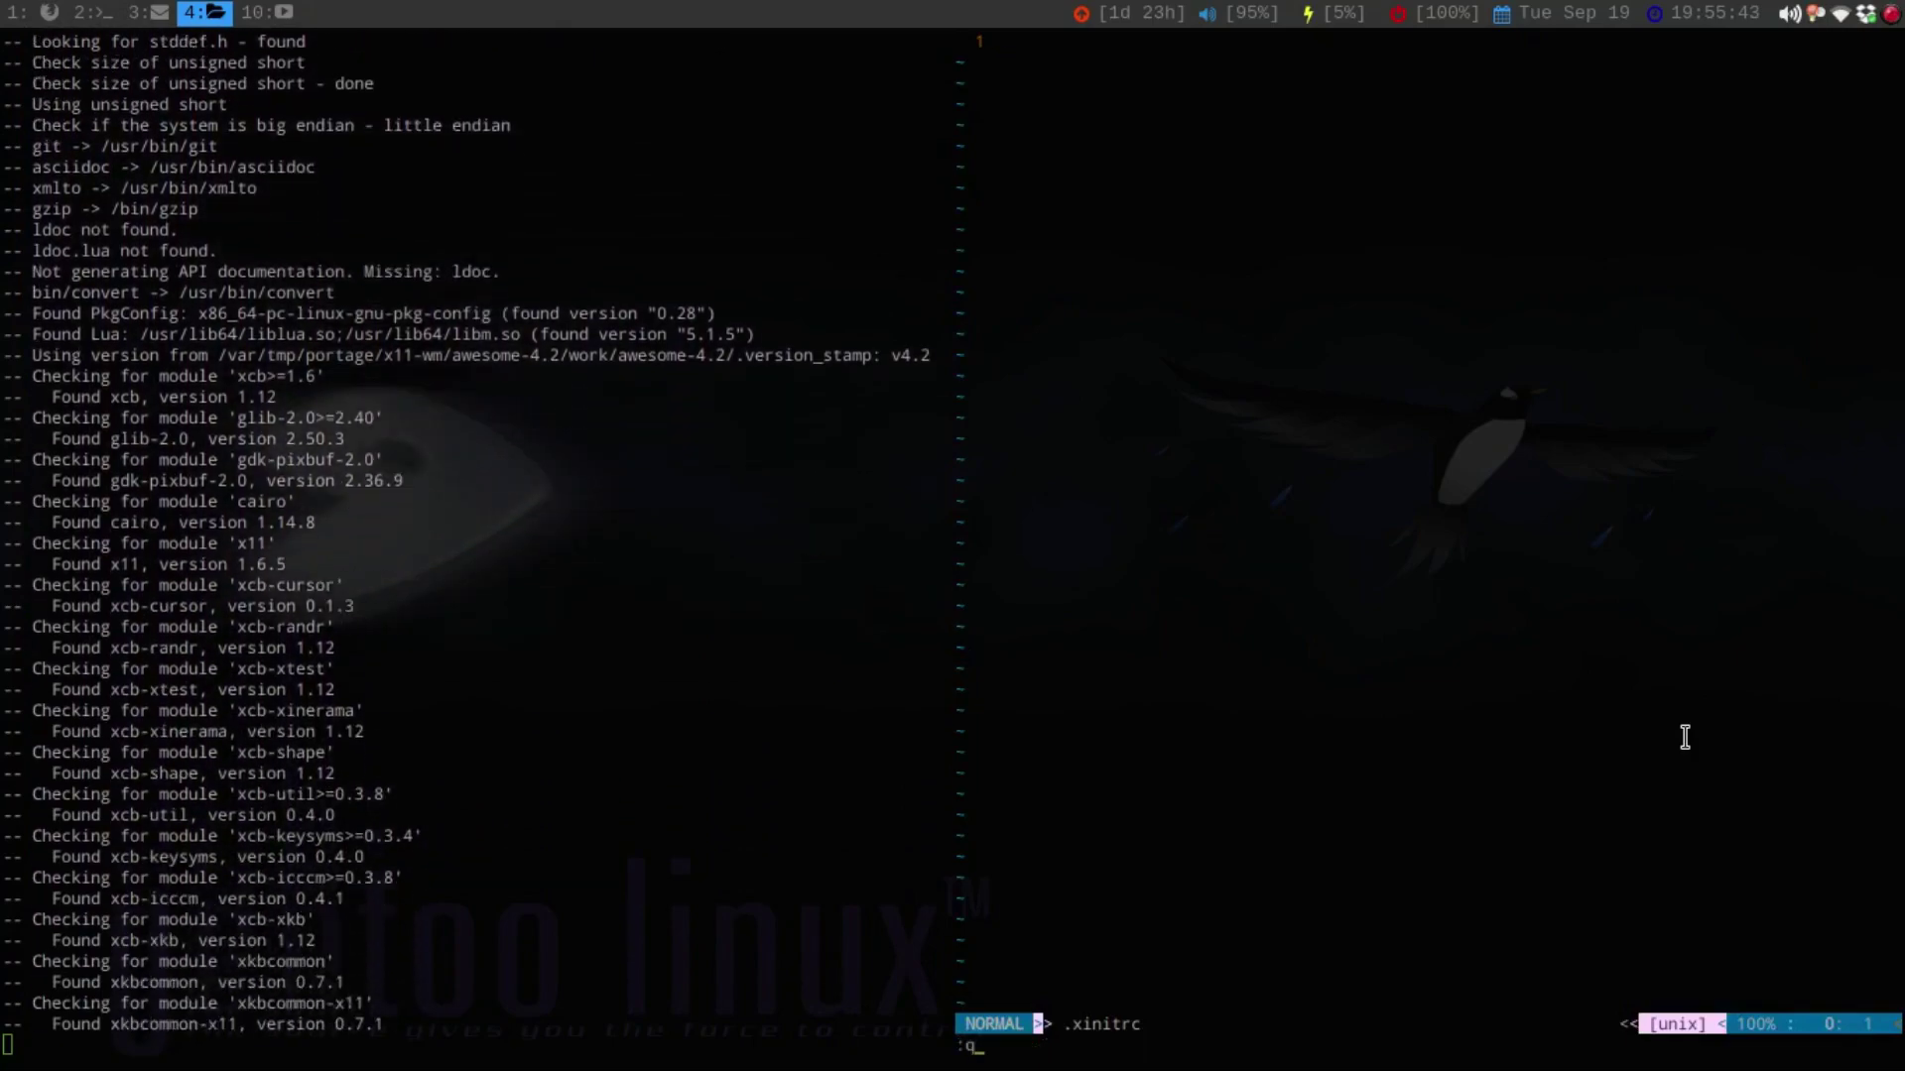
key(Return)
text(c)
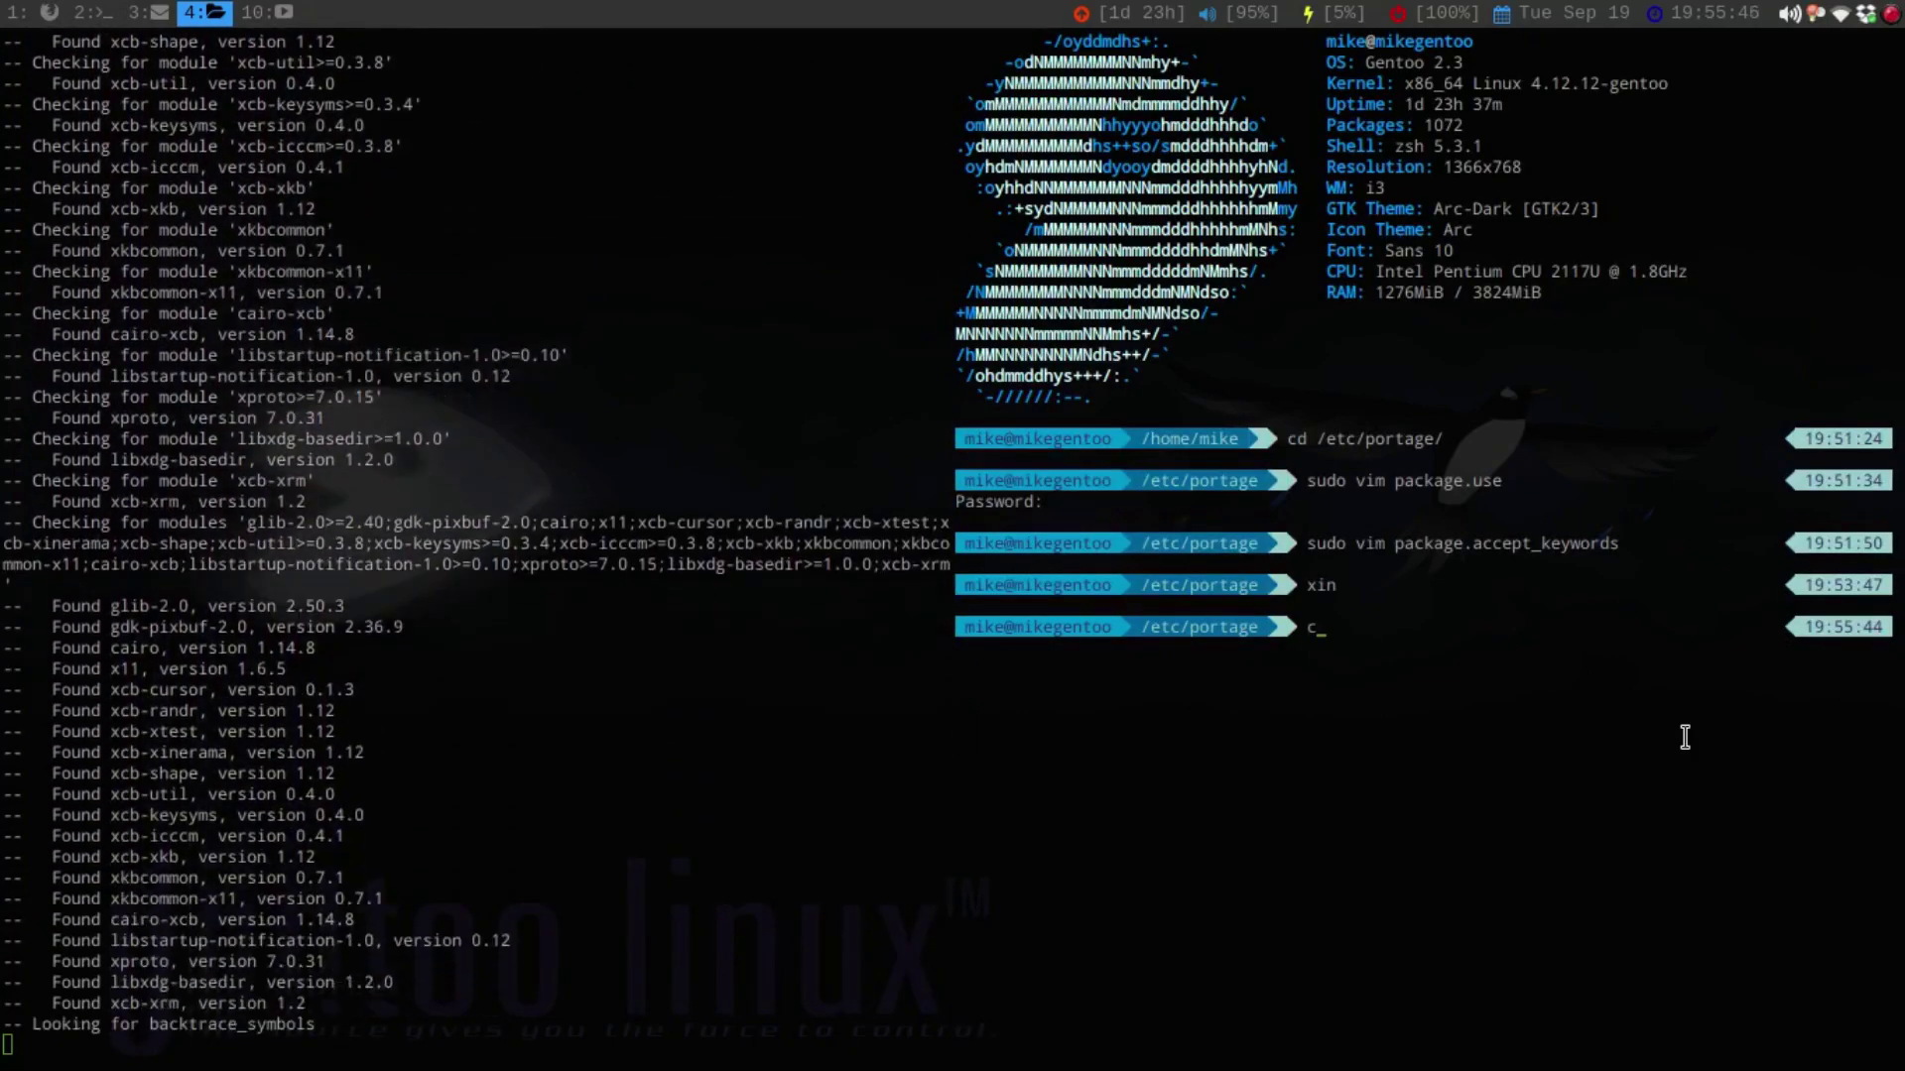
text(d ~)
key(Return)
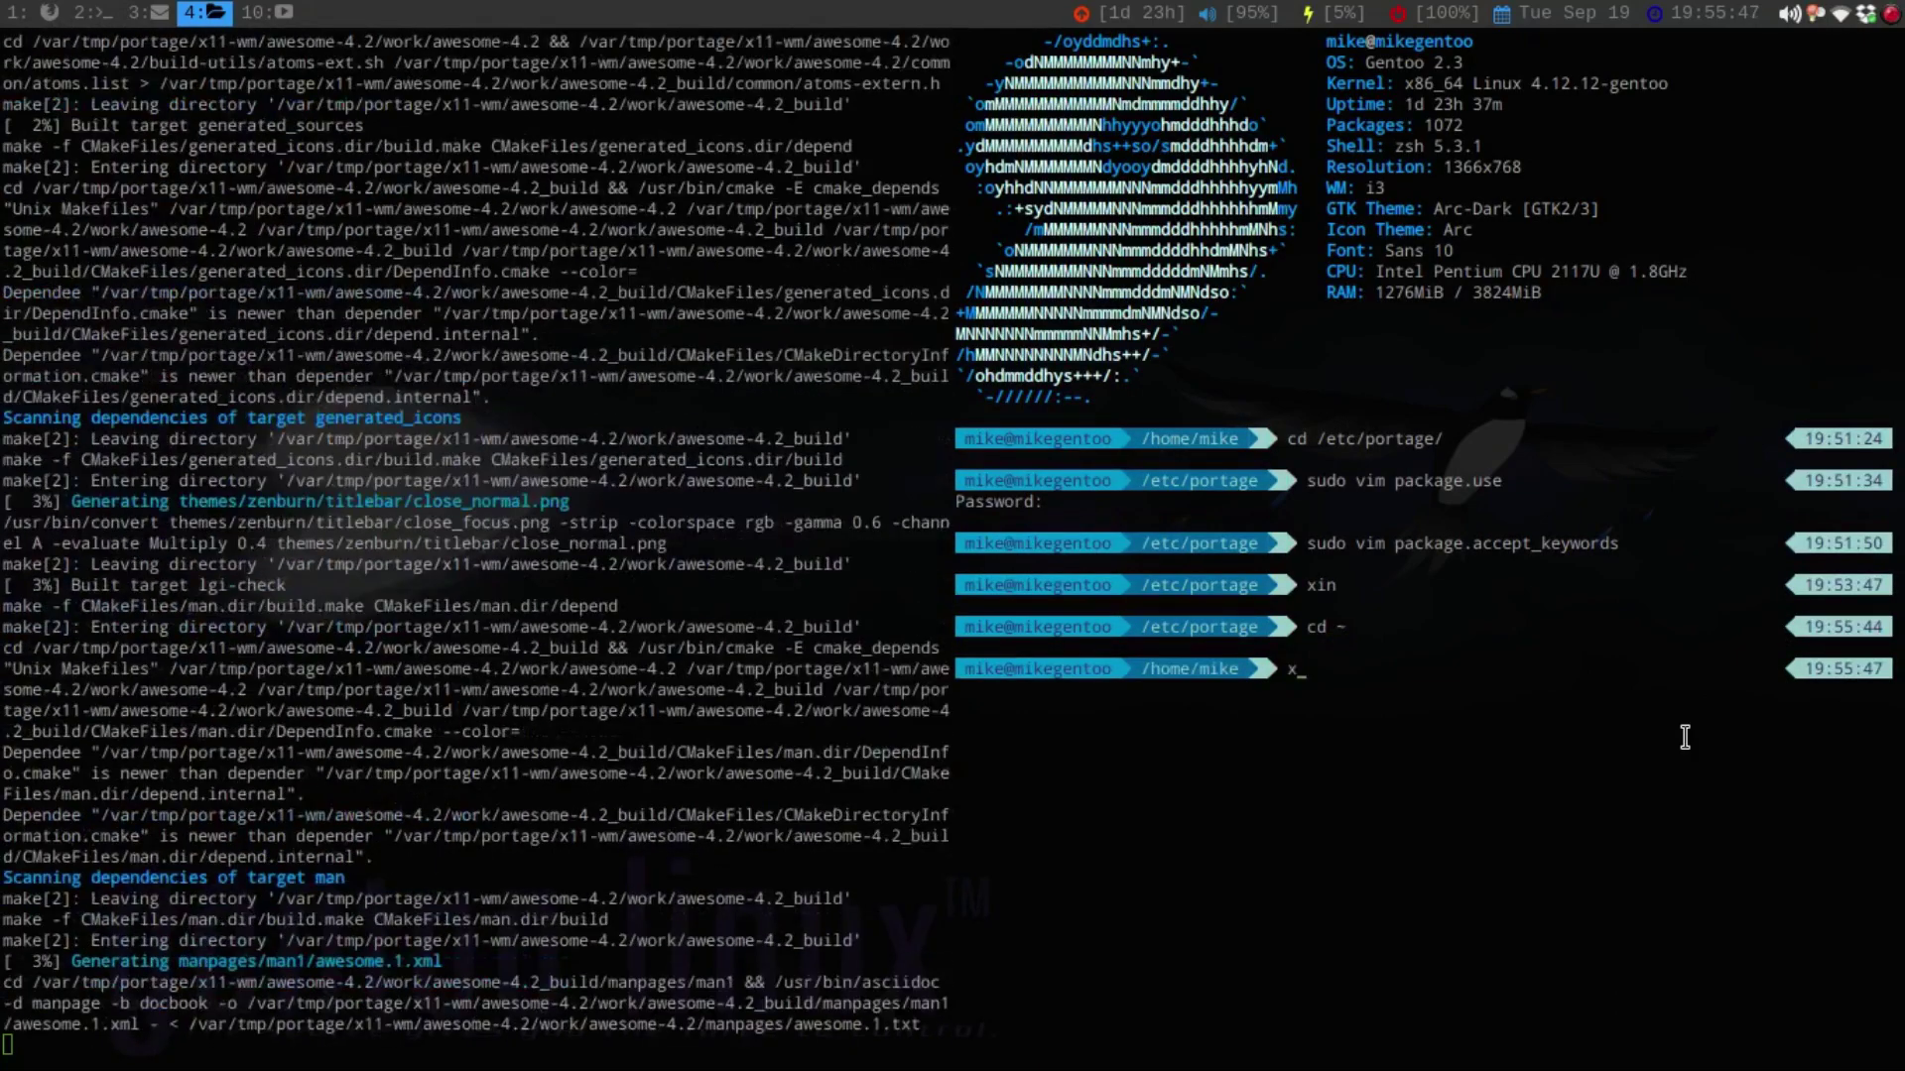
text(in)
key(Return)
key(e)
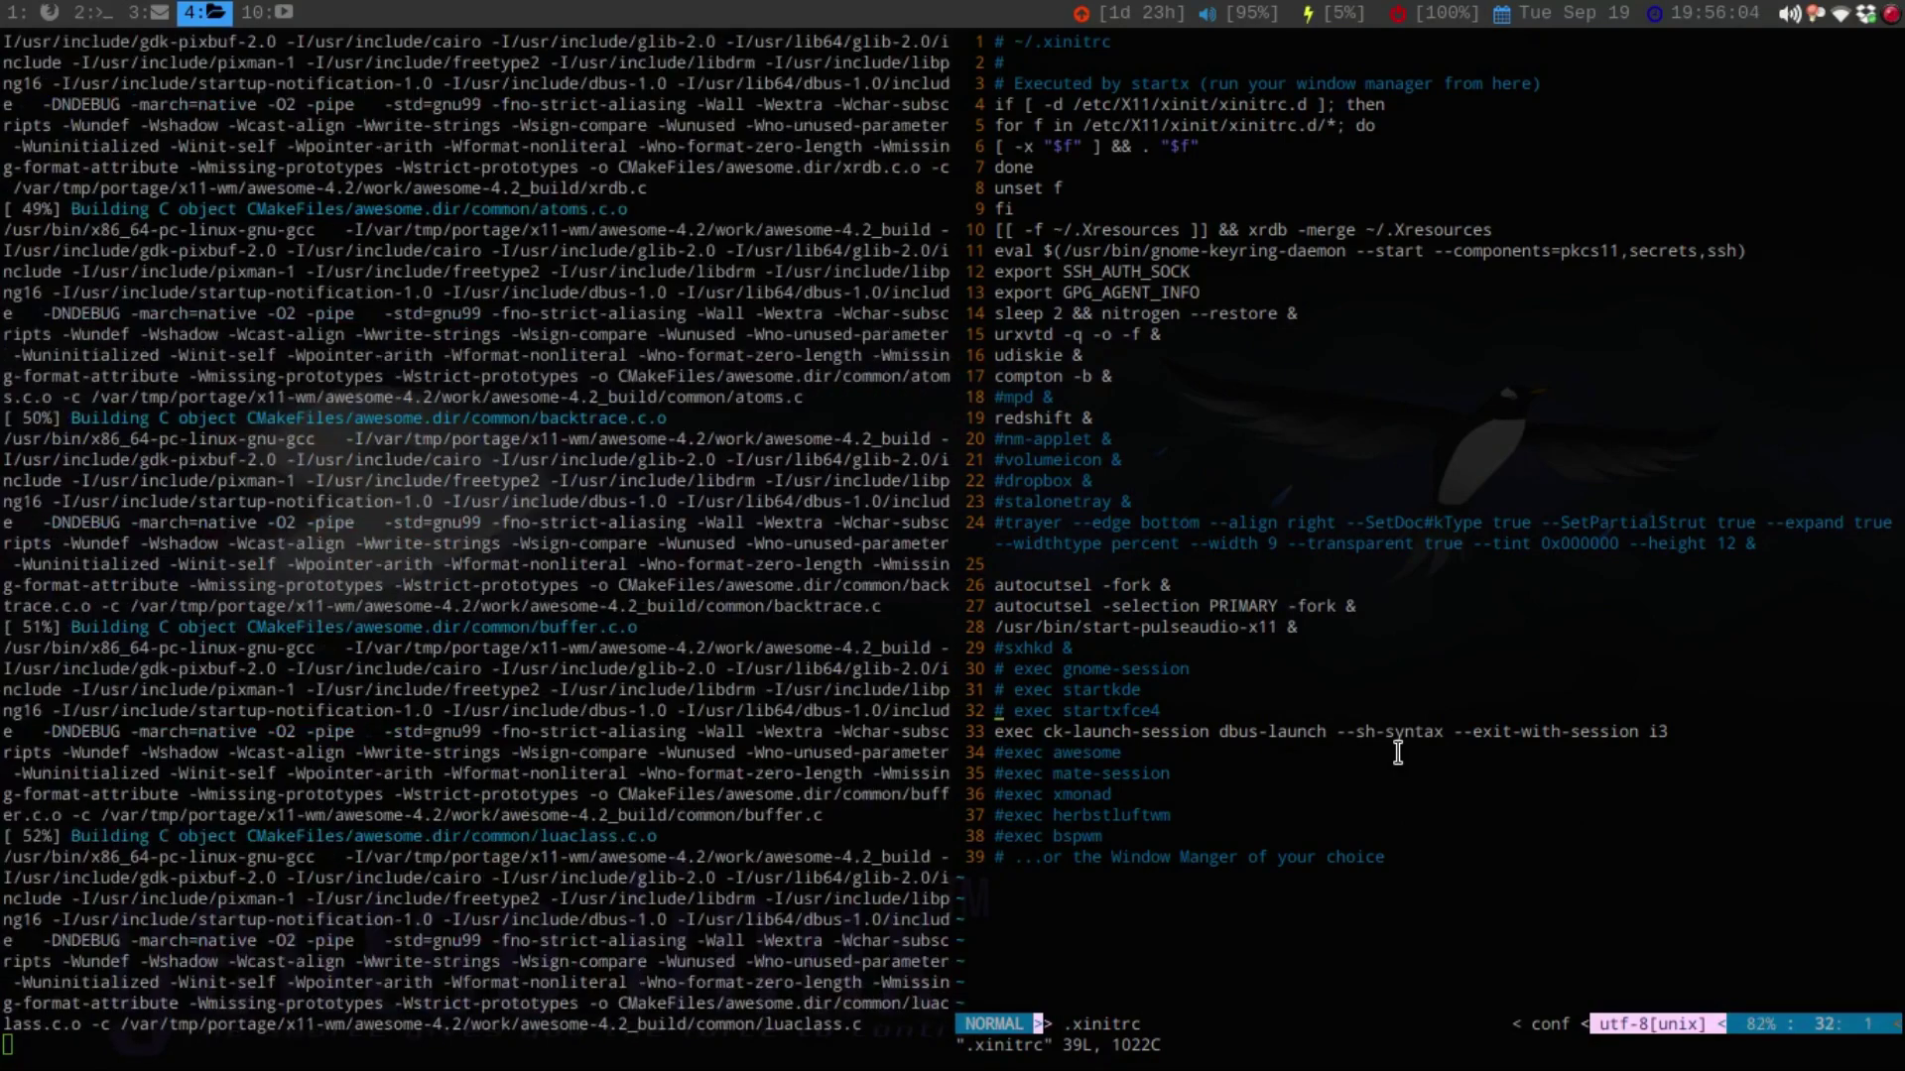
On line 34 of .xinitrc, clear the text after '#exec'.
key(k)
key(w)
key(j)
key(j)
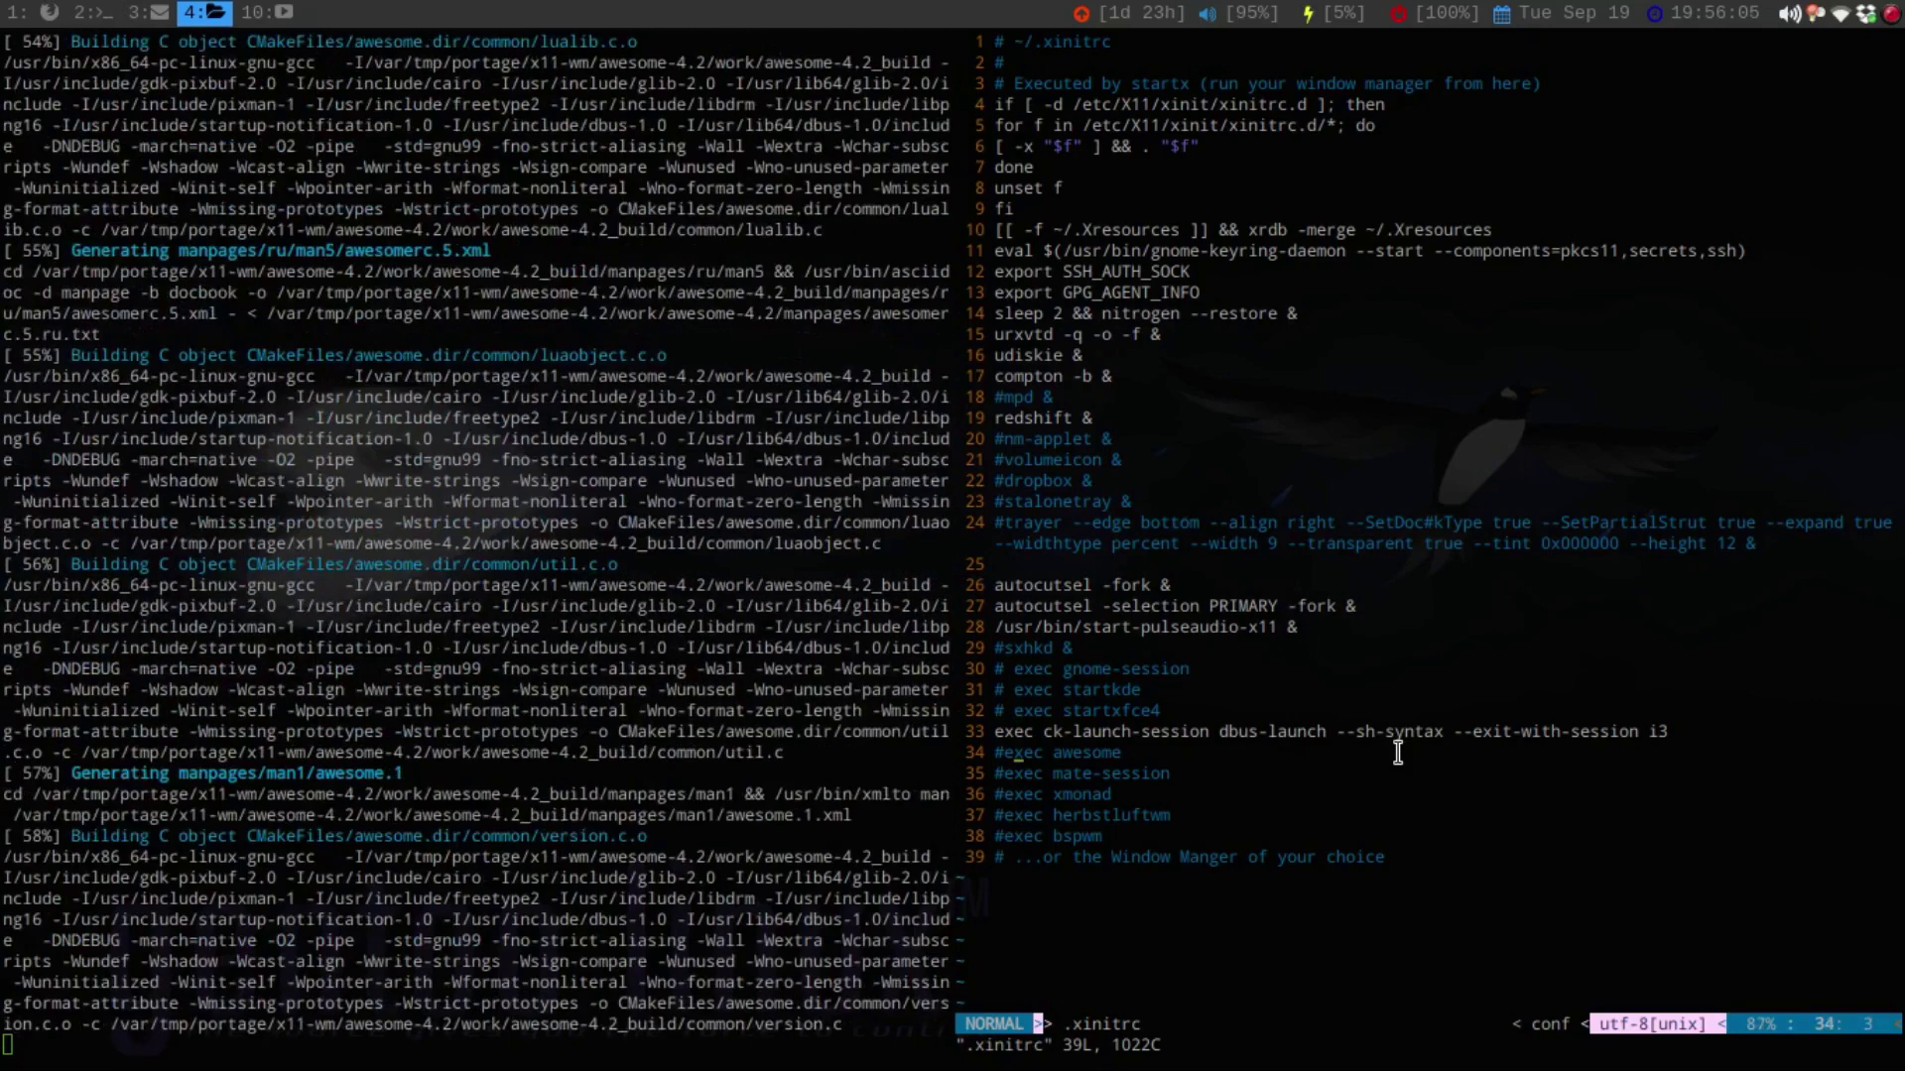
key(w)
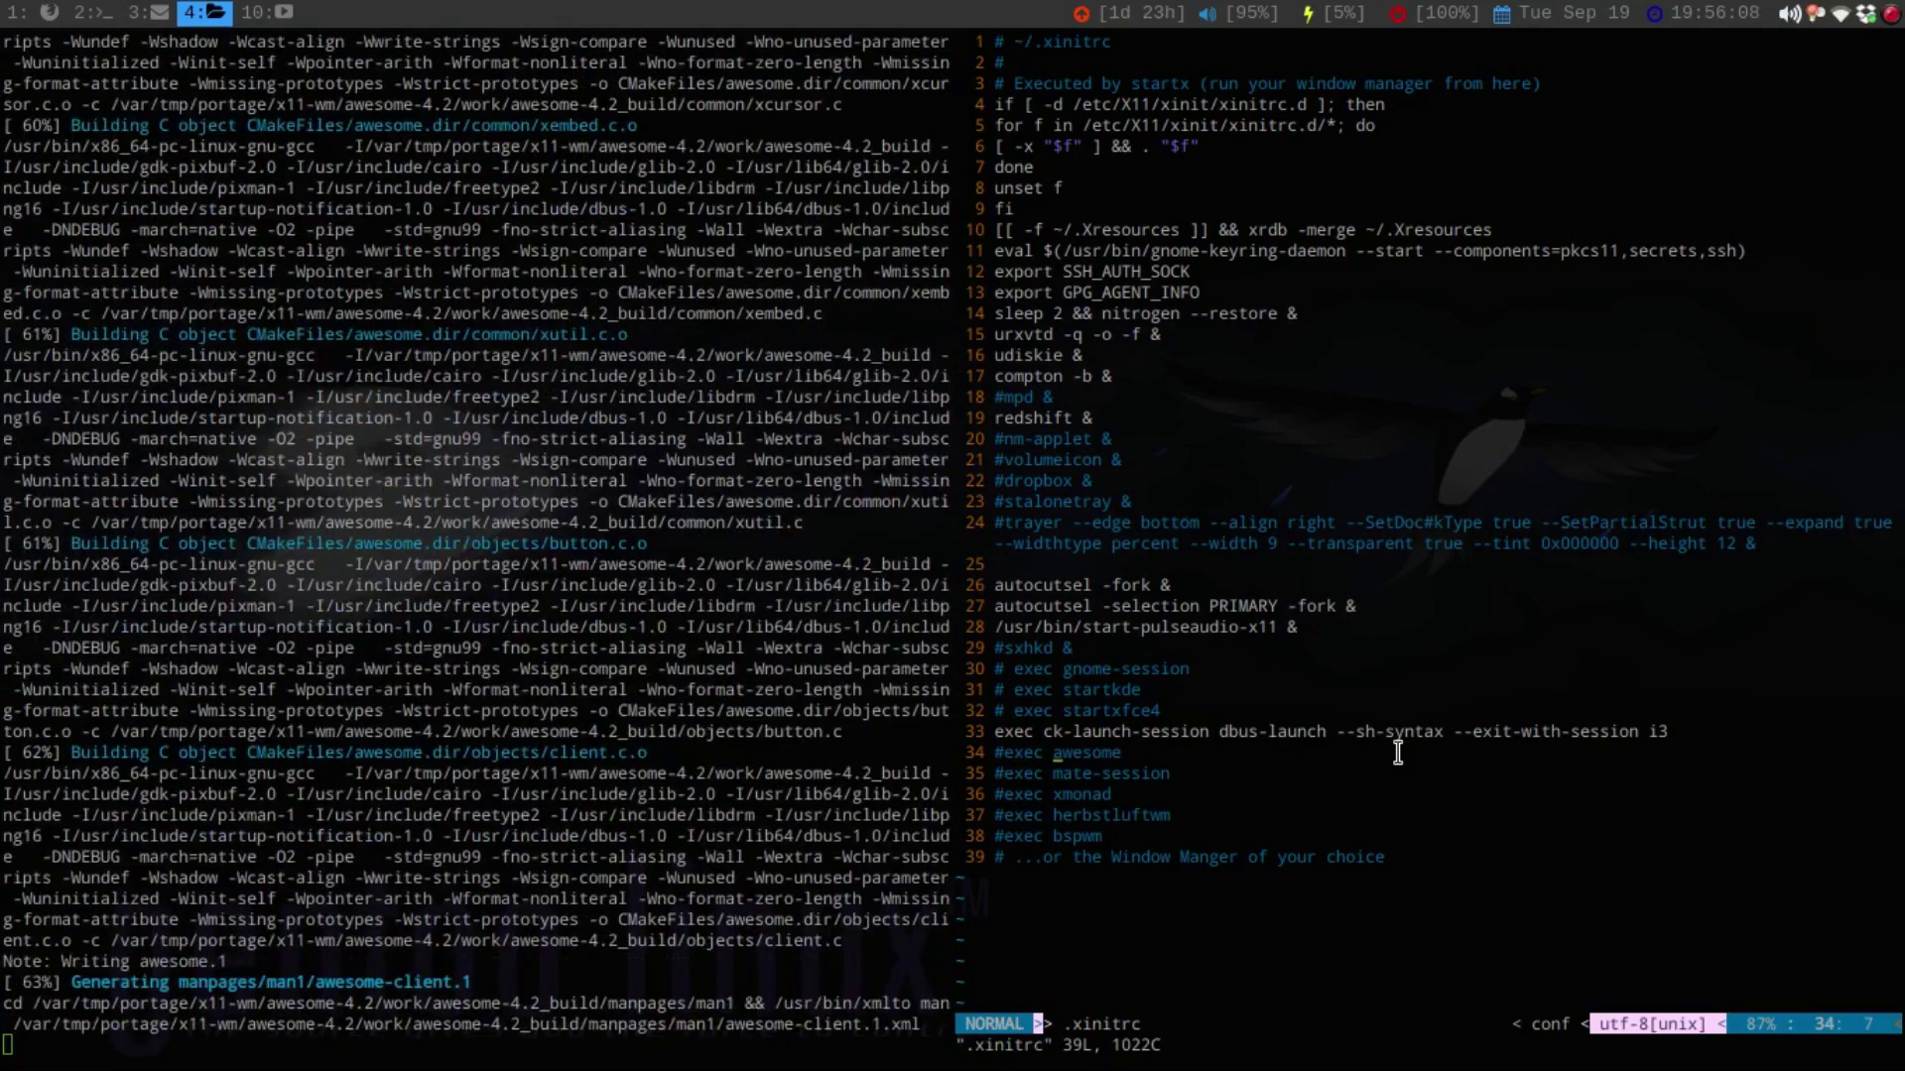
key(i)
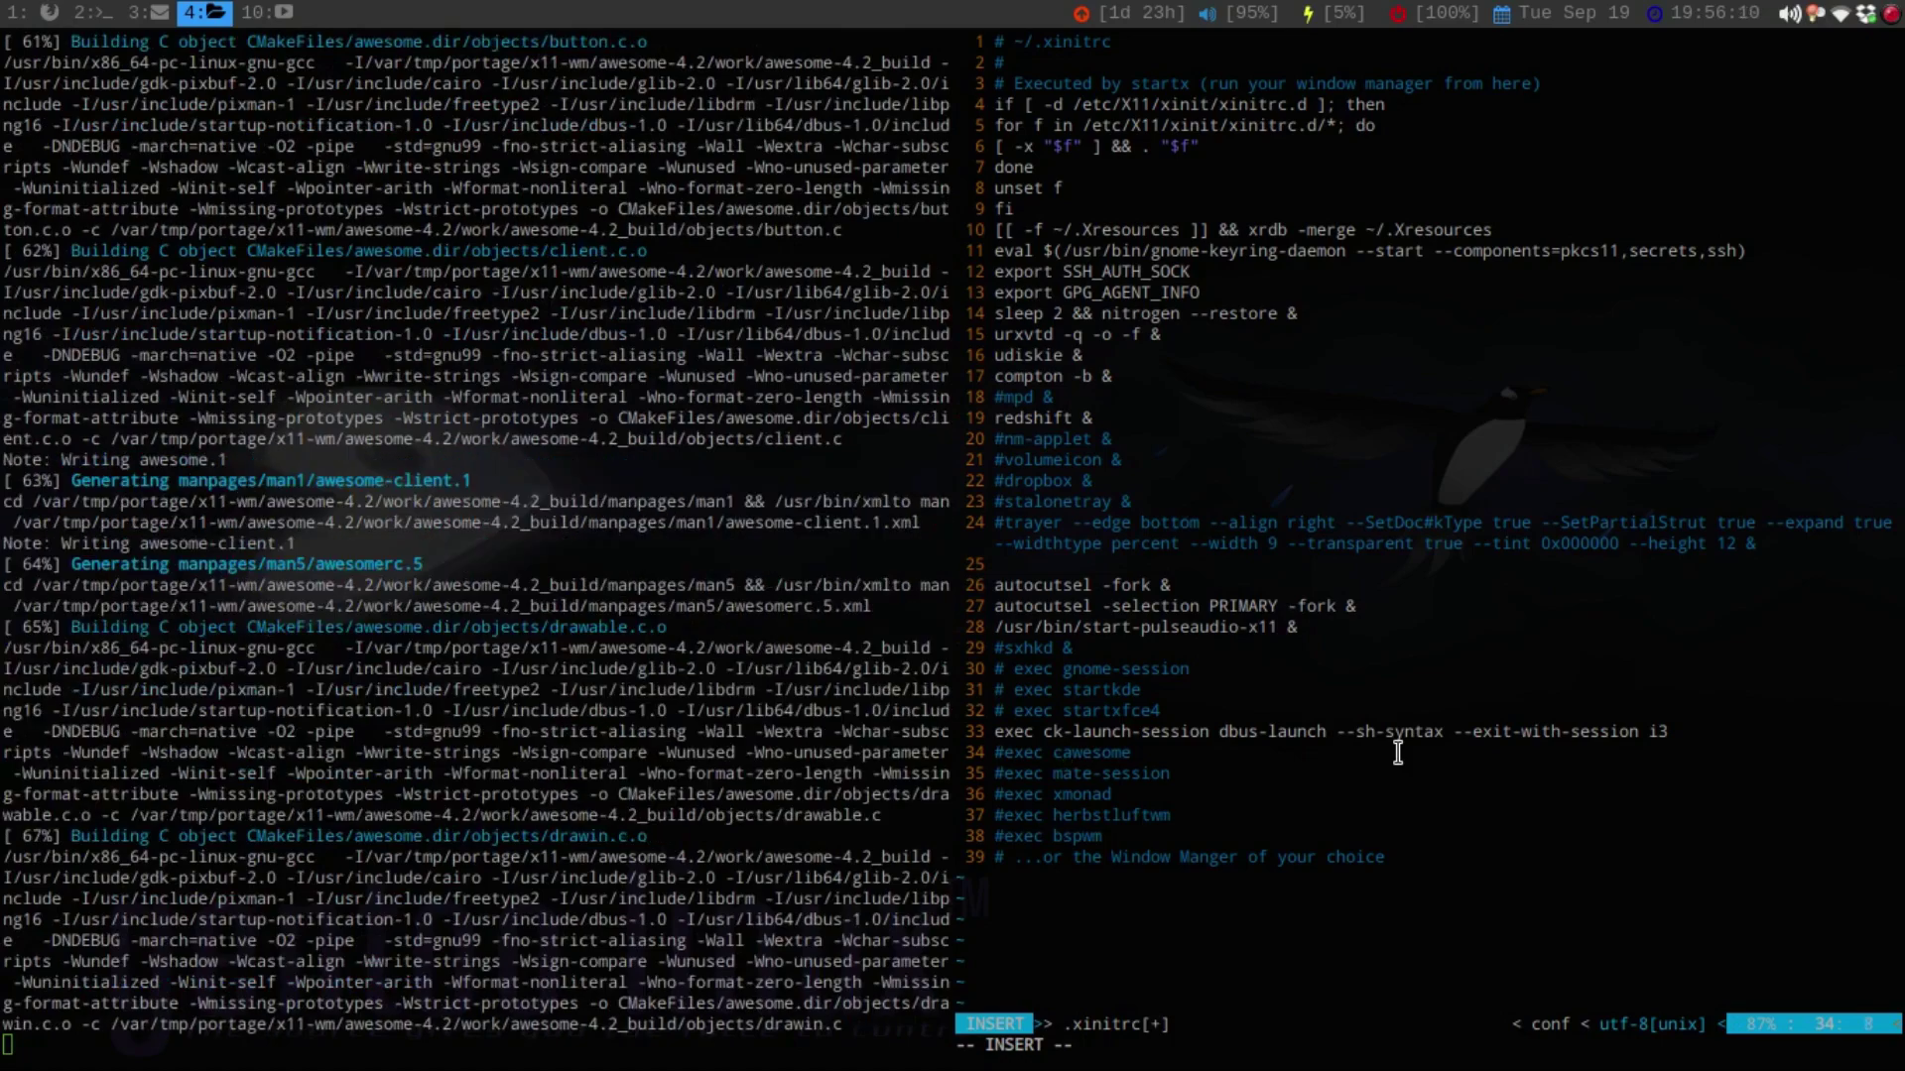
text(ck-a)
key(BackSpace)
text(l)
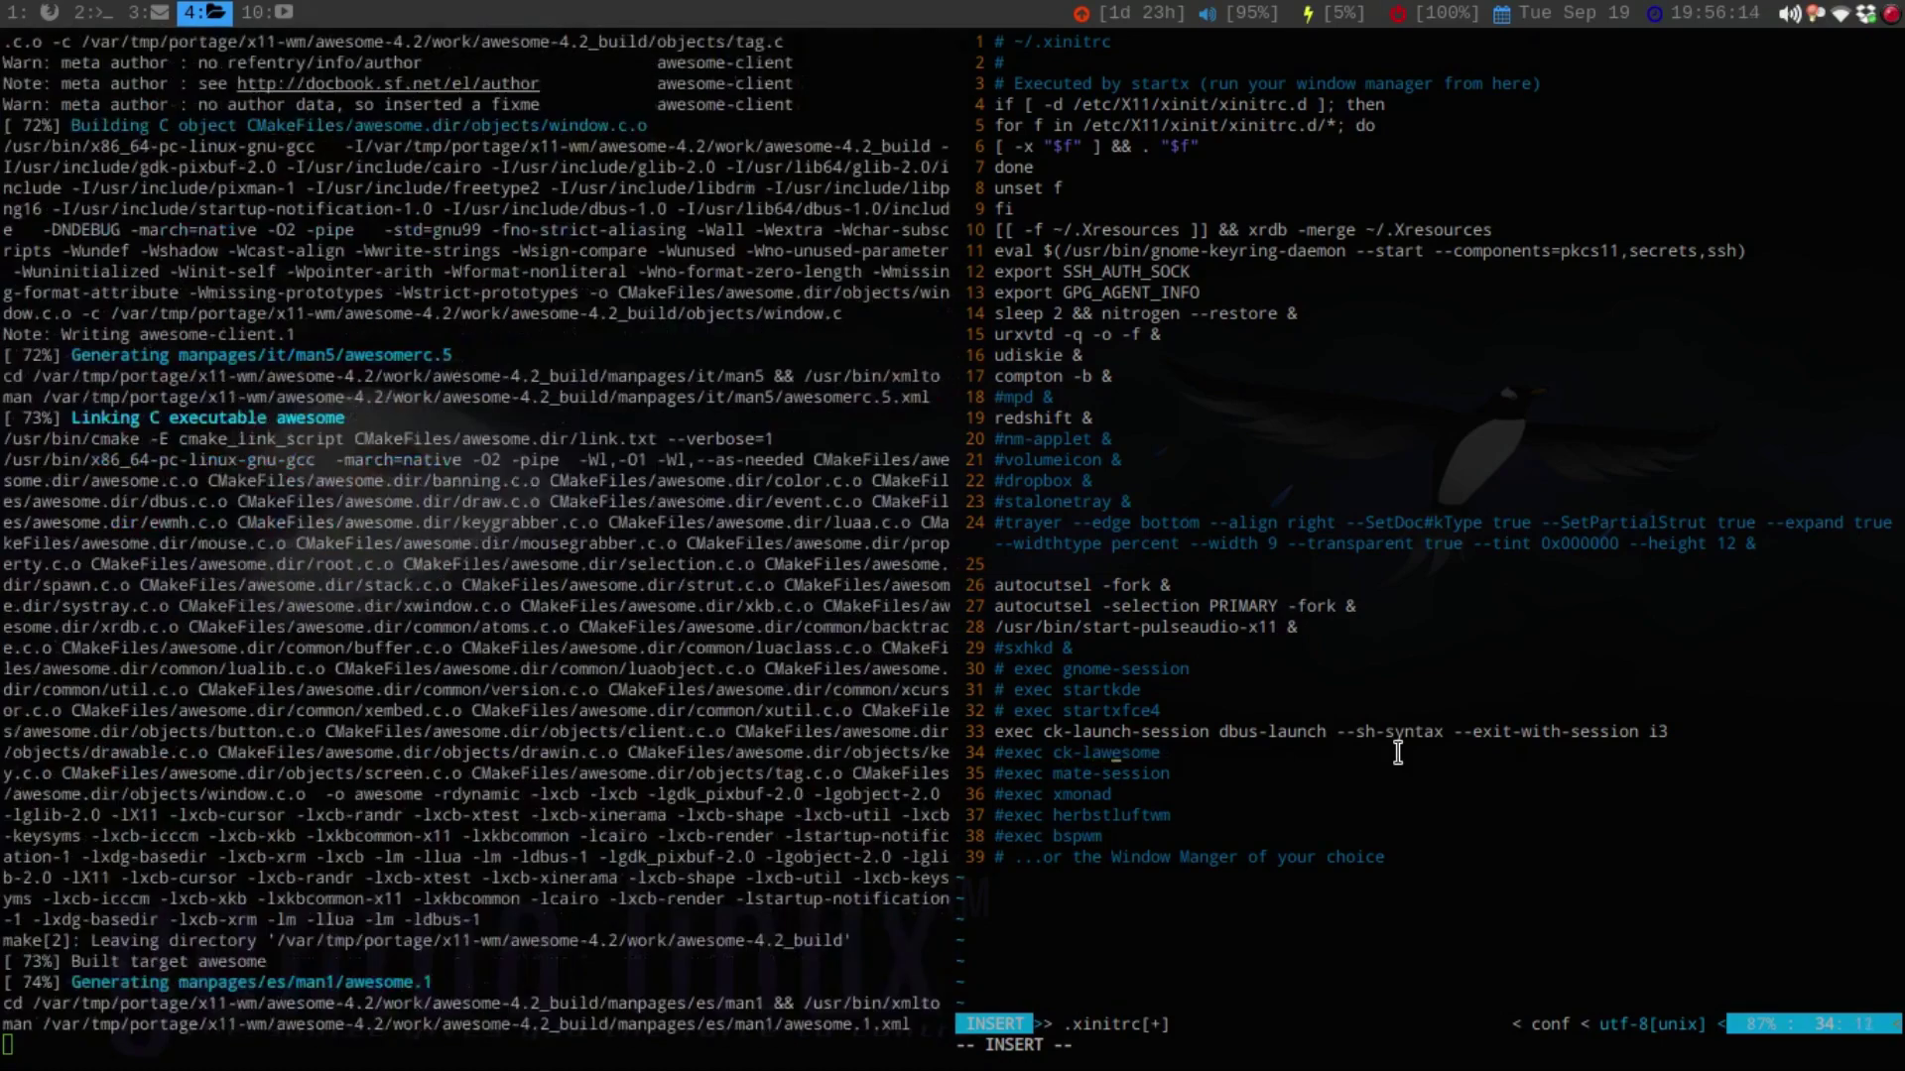
key(End)
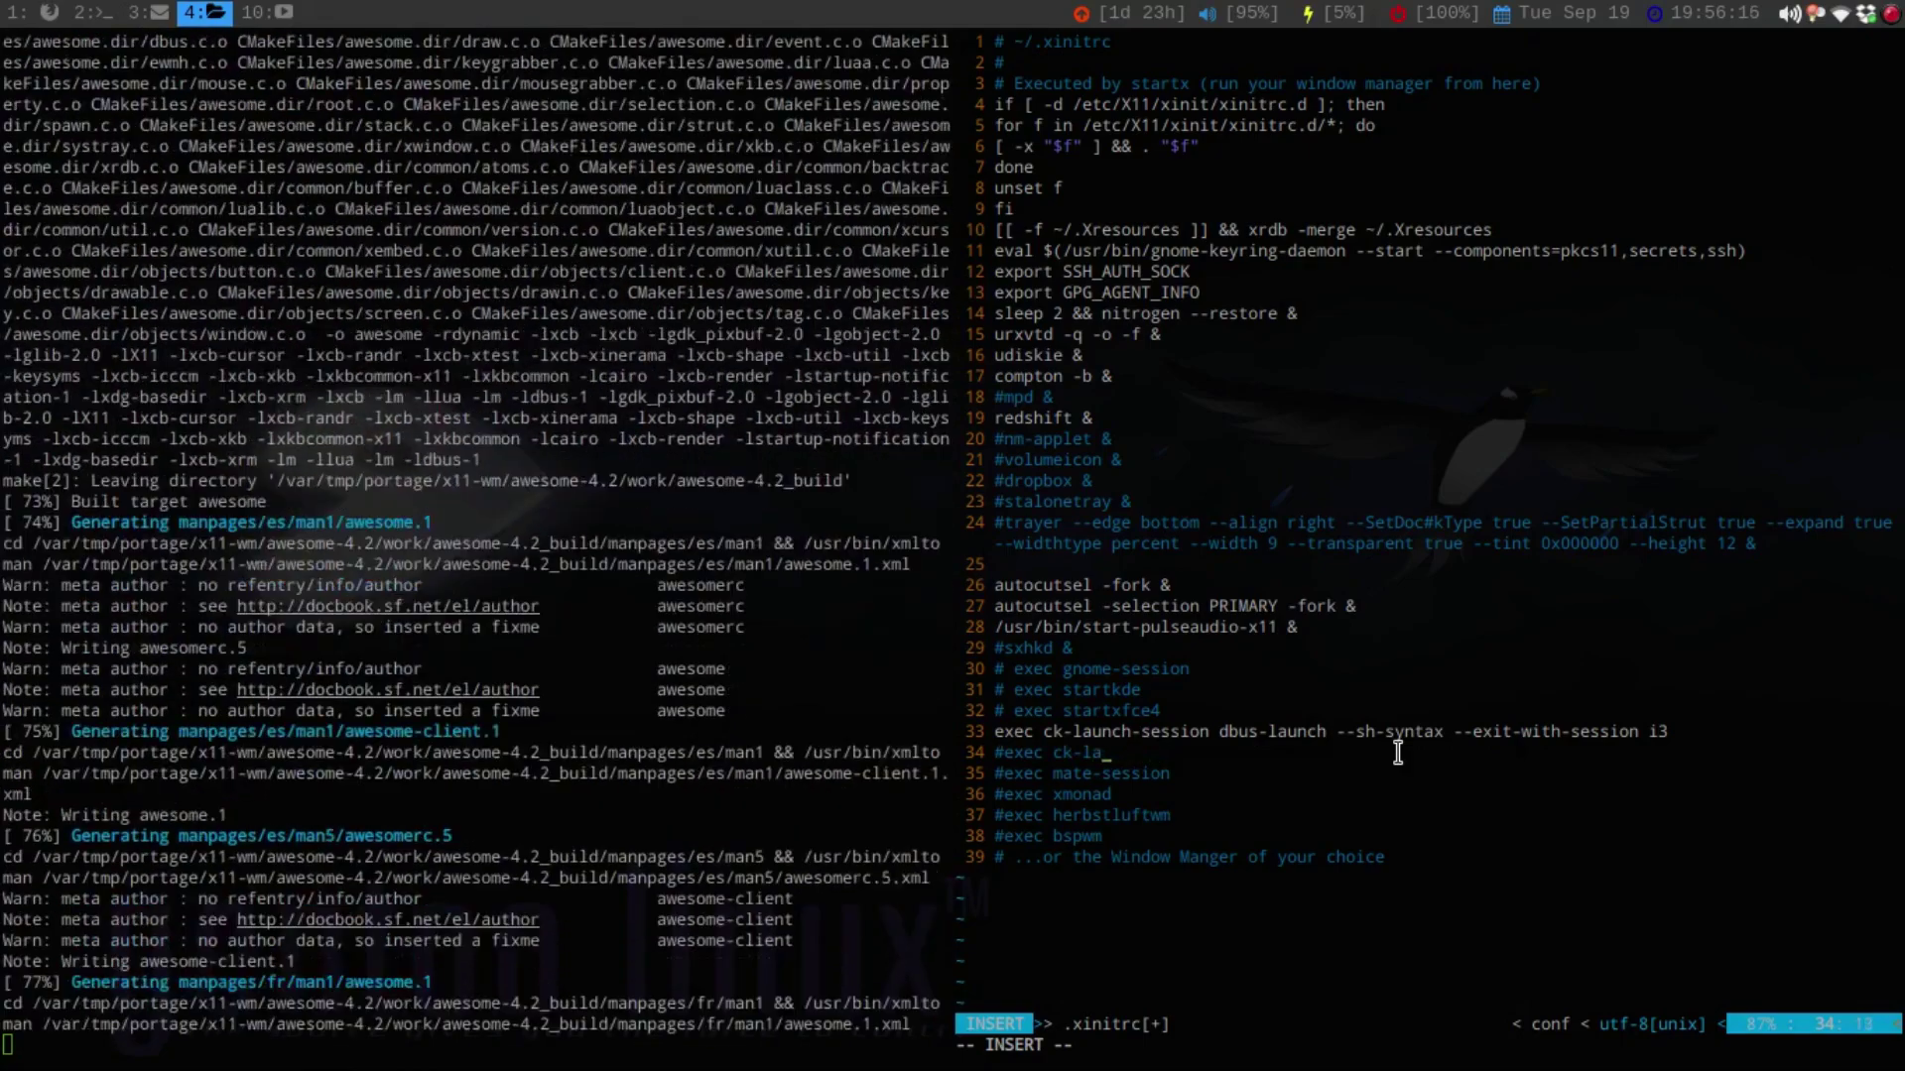
key(BackSpace)
key(BackSpace)
key(BackSpace)
key(BackSpace)
key(BackSpace)
key(BackSpace)
key(BackSpace)
key(BackSpace)
key(BackSpace)
key(BackSpace)
key(BackSpace)
Select the wiki's 'ck-launch-session dbus-launch --sh-syntax --exit-with-session awesome' line, then return to workspace 4.
key(super+3)
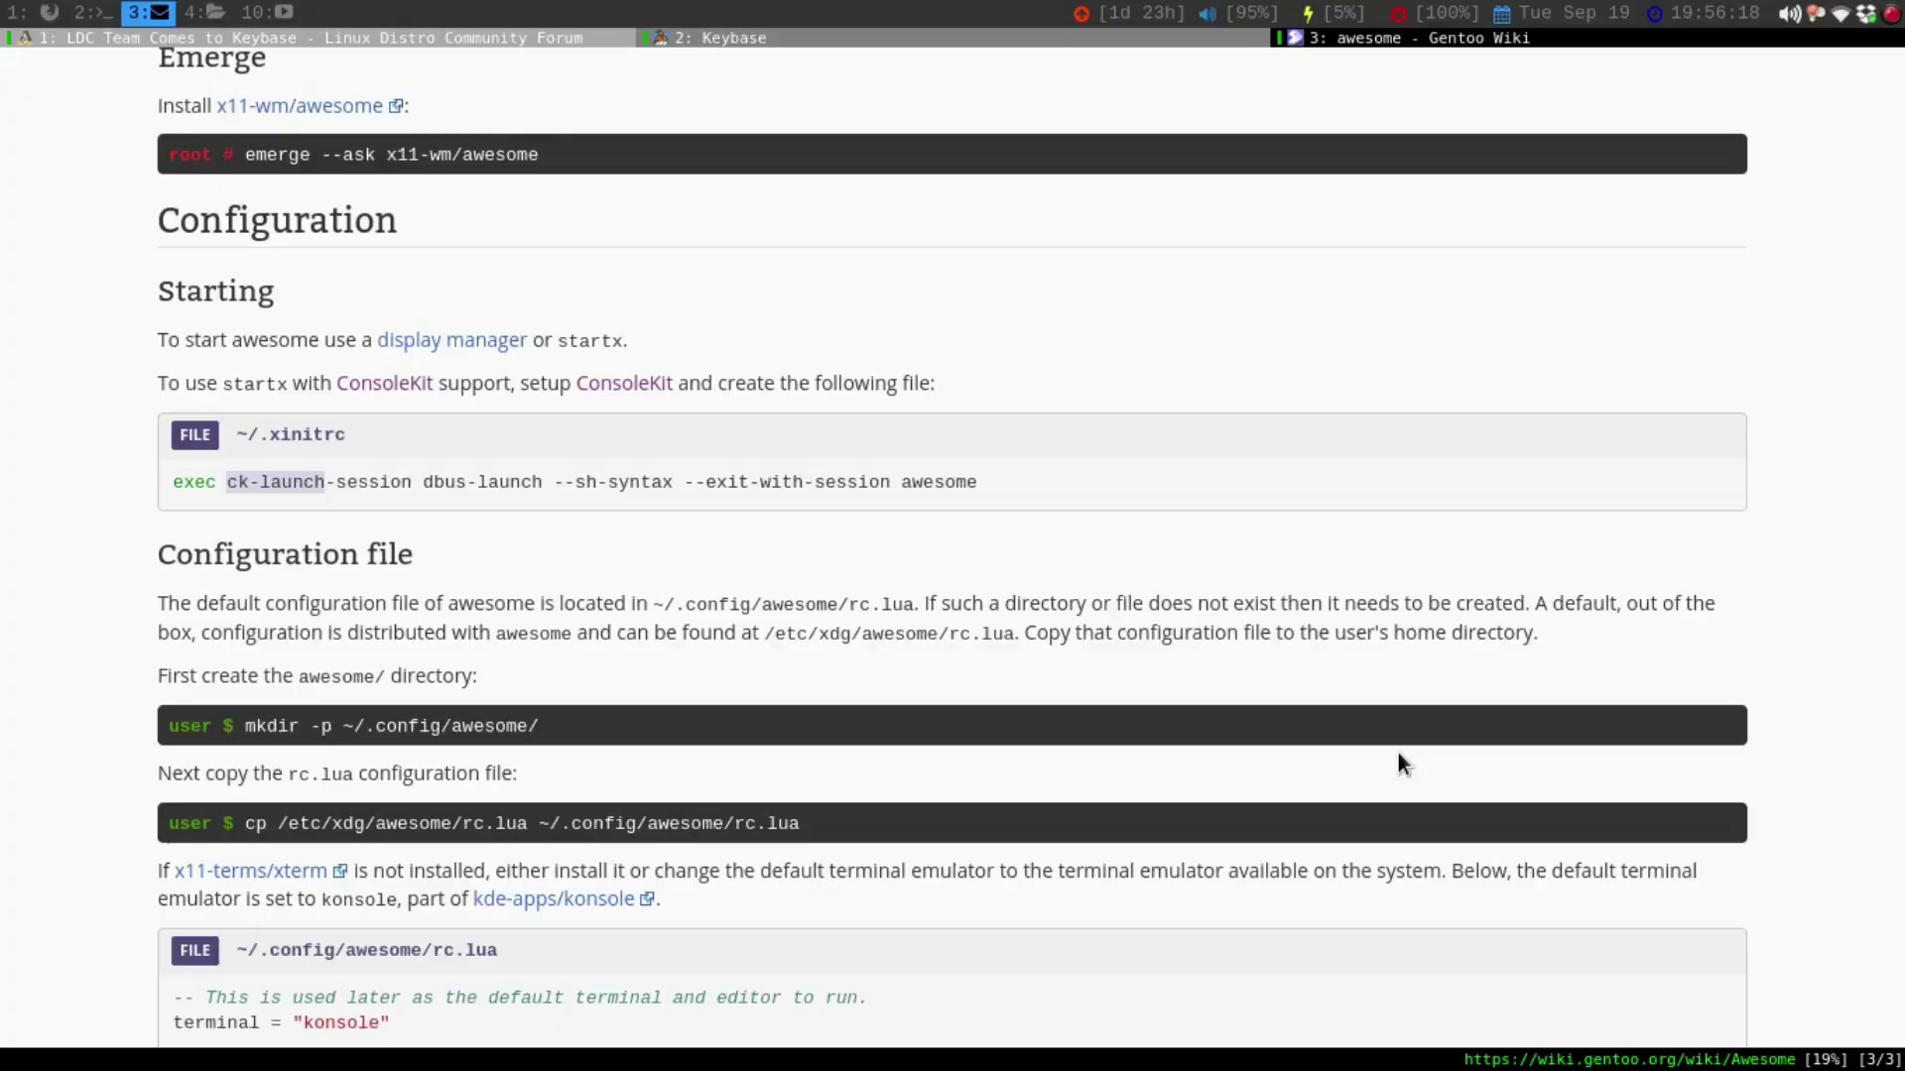
click(227, 482)
drag(227, 482, 997, 487)
key(super+c)
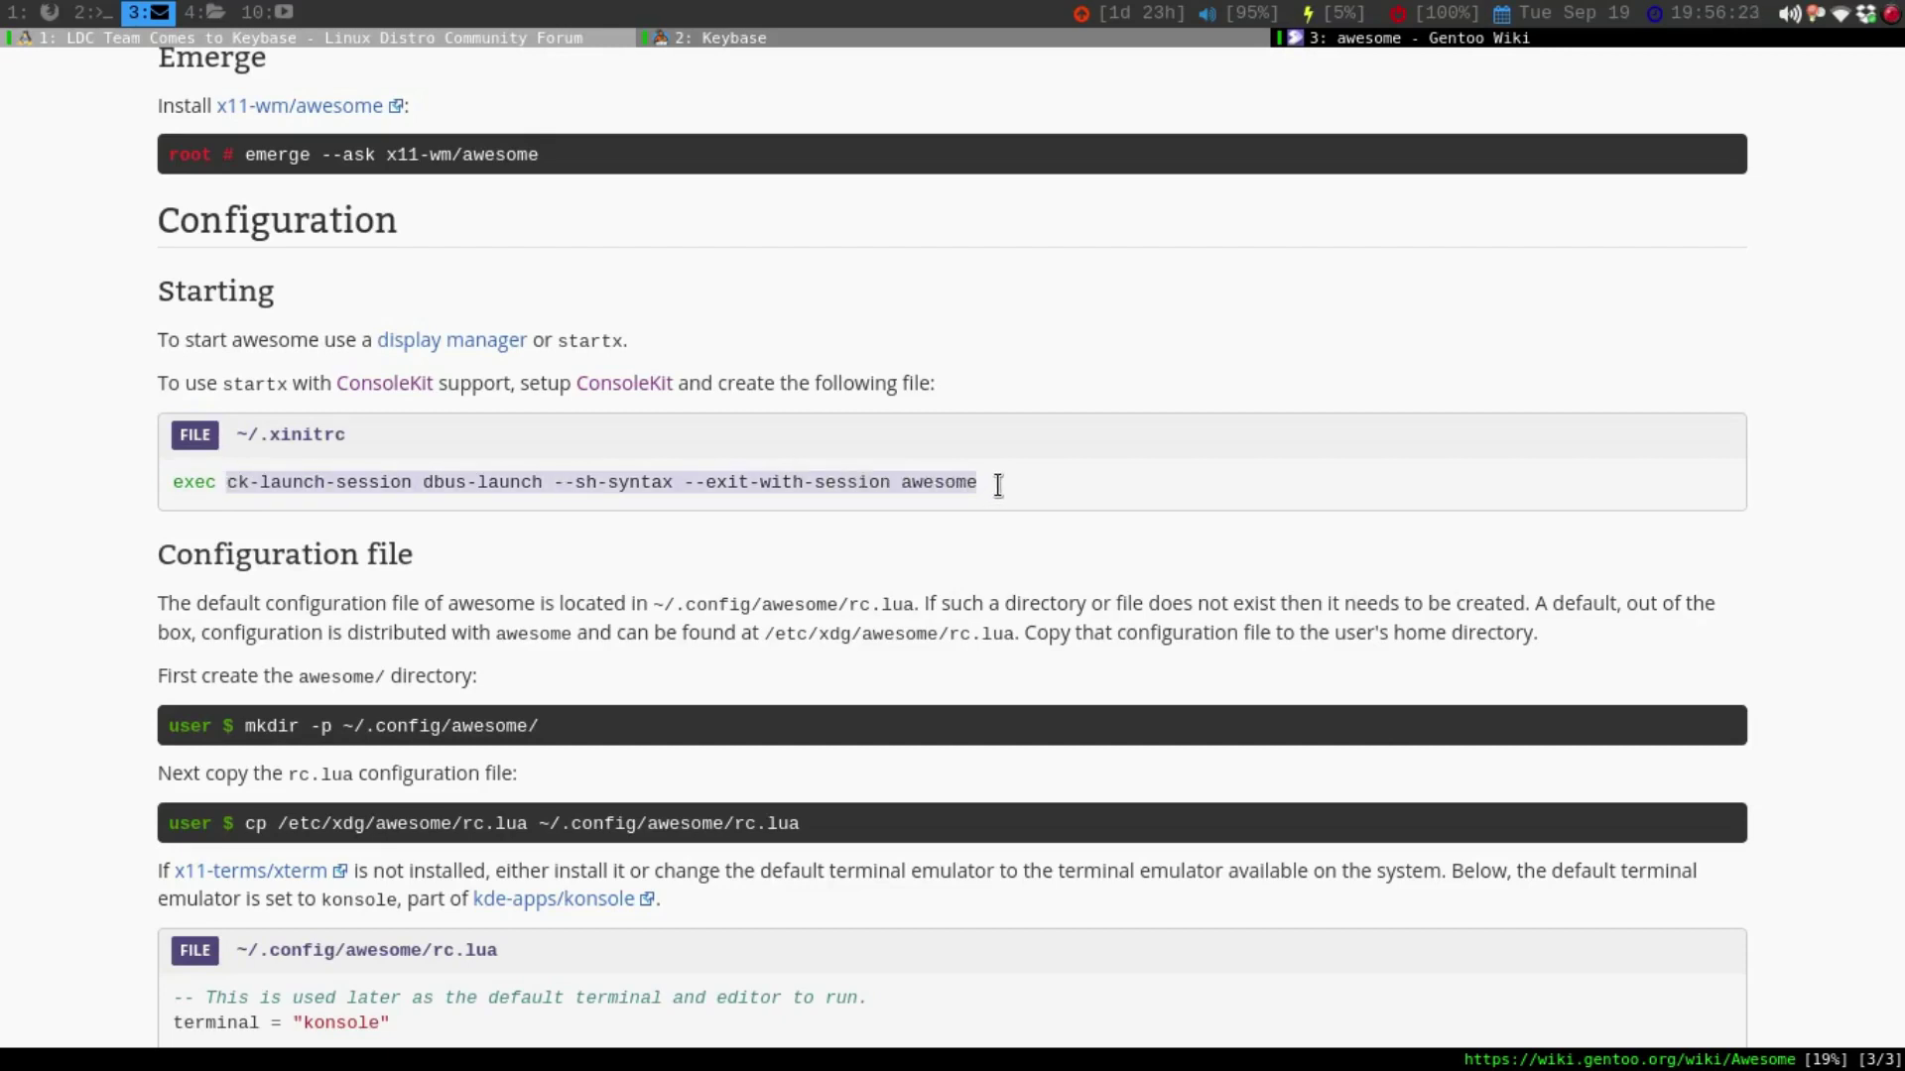
key(super+4)
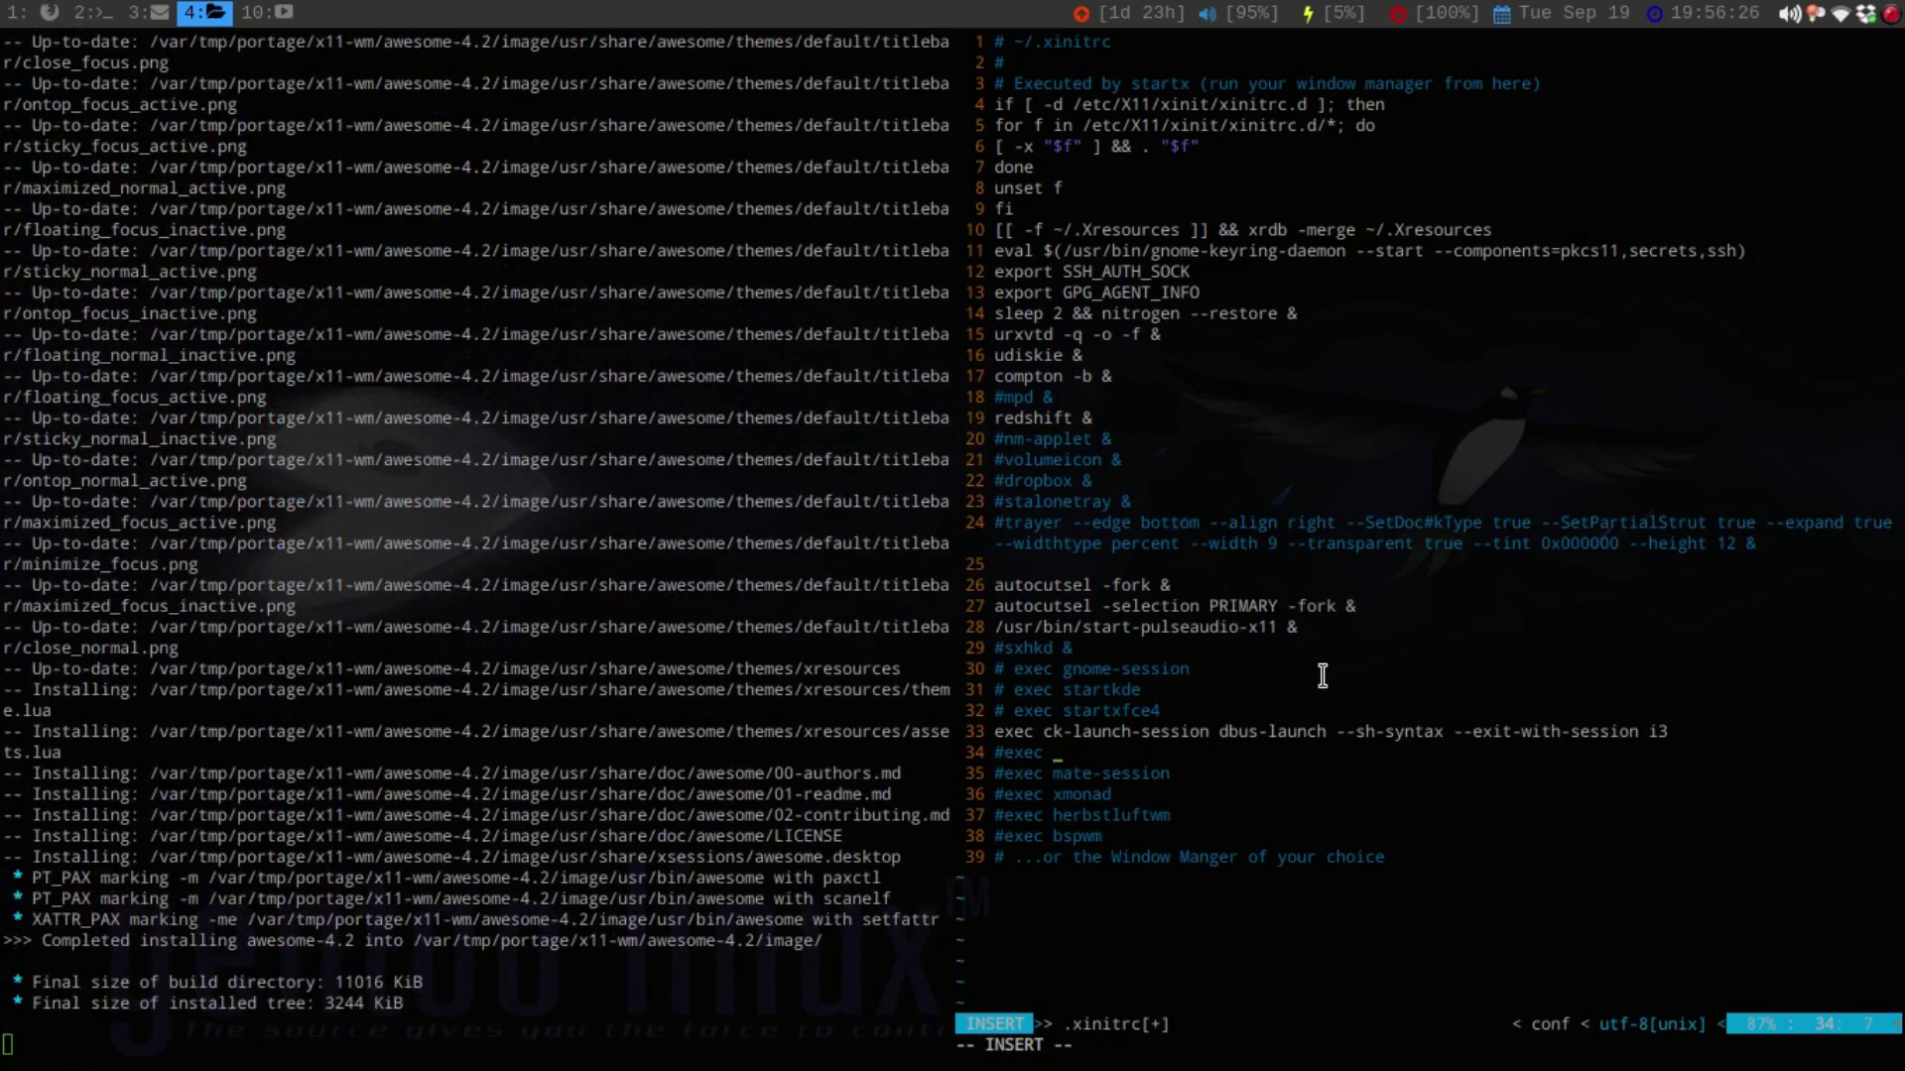
Paste the ck-launch-session awesome command after '#exec' on line 34, then save with :wq.
middle_click(1323, 676)
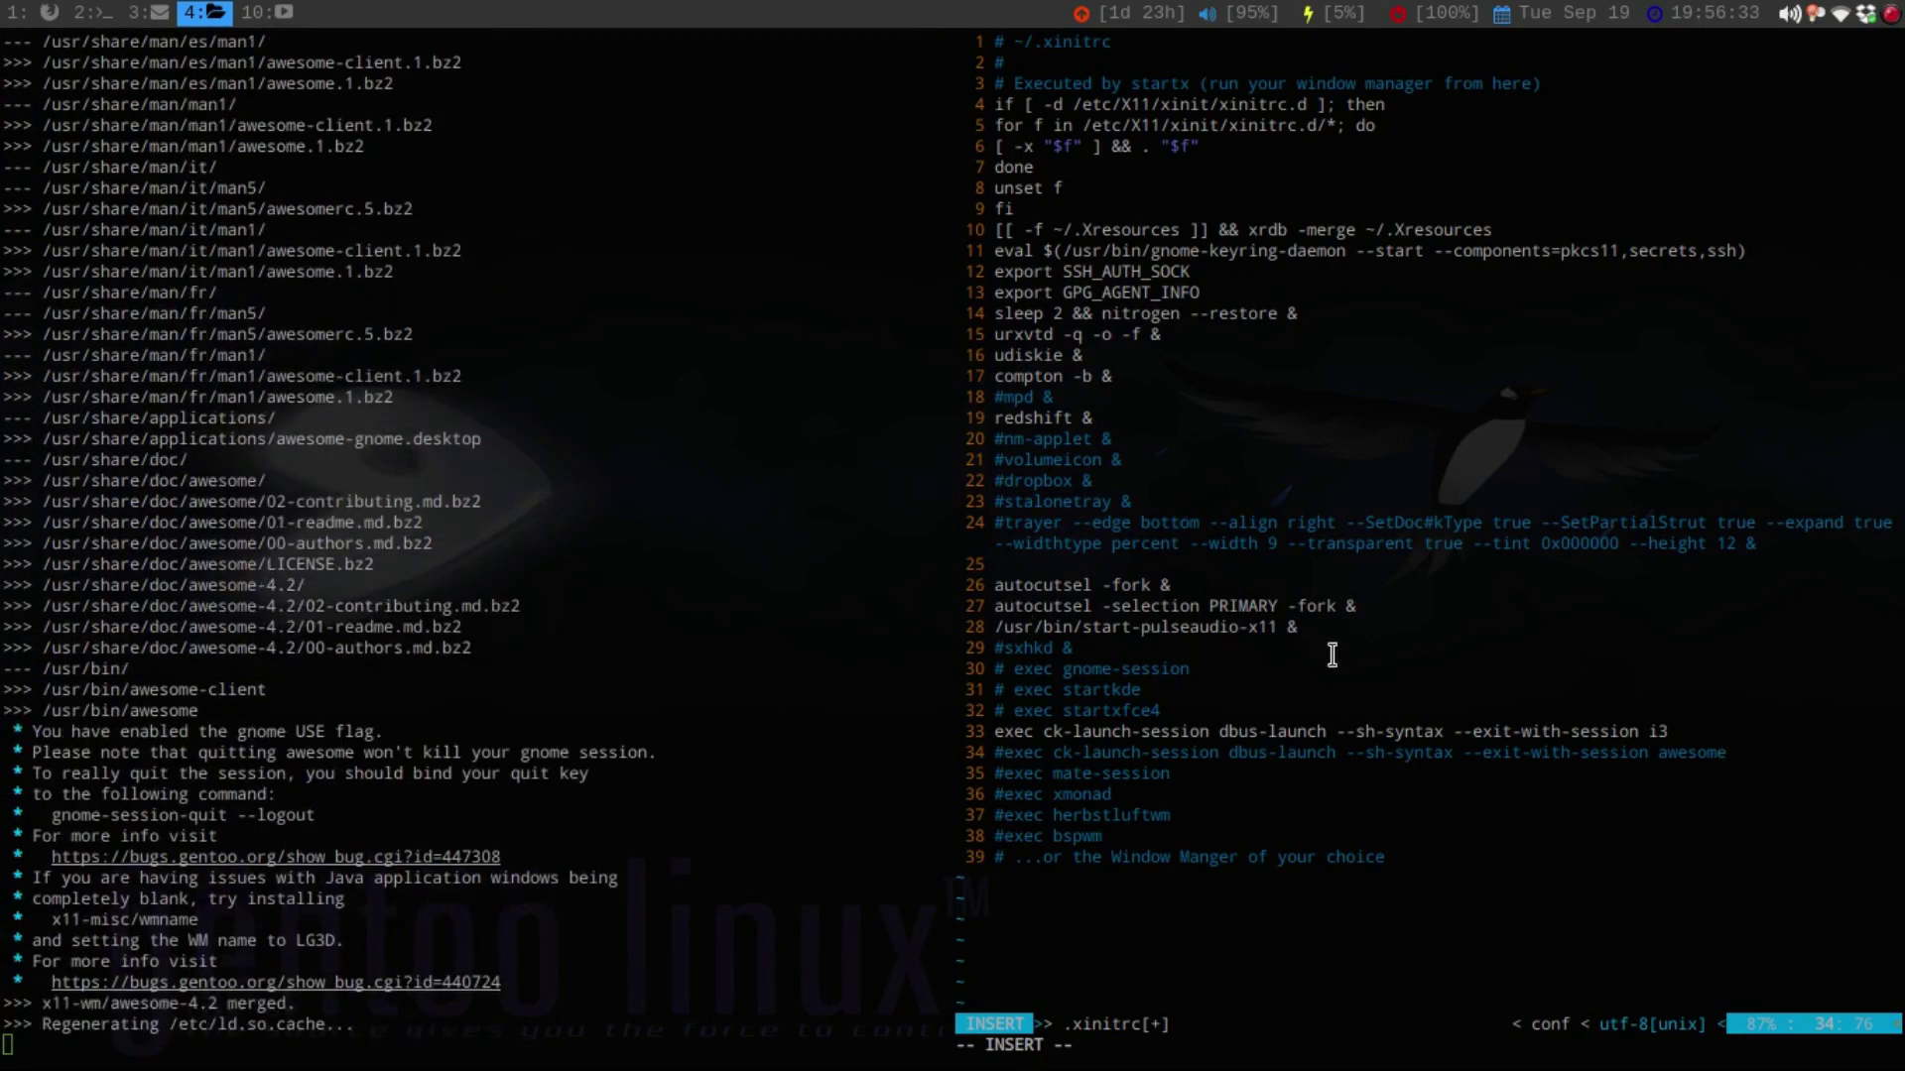
key(Escape)
text(:wq)
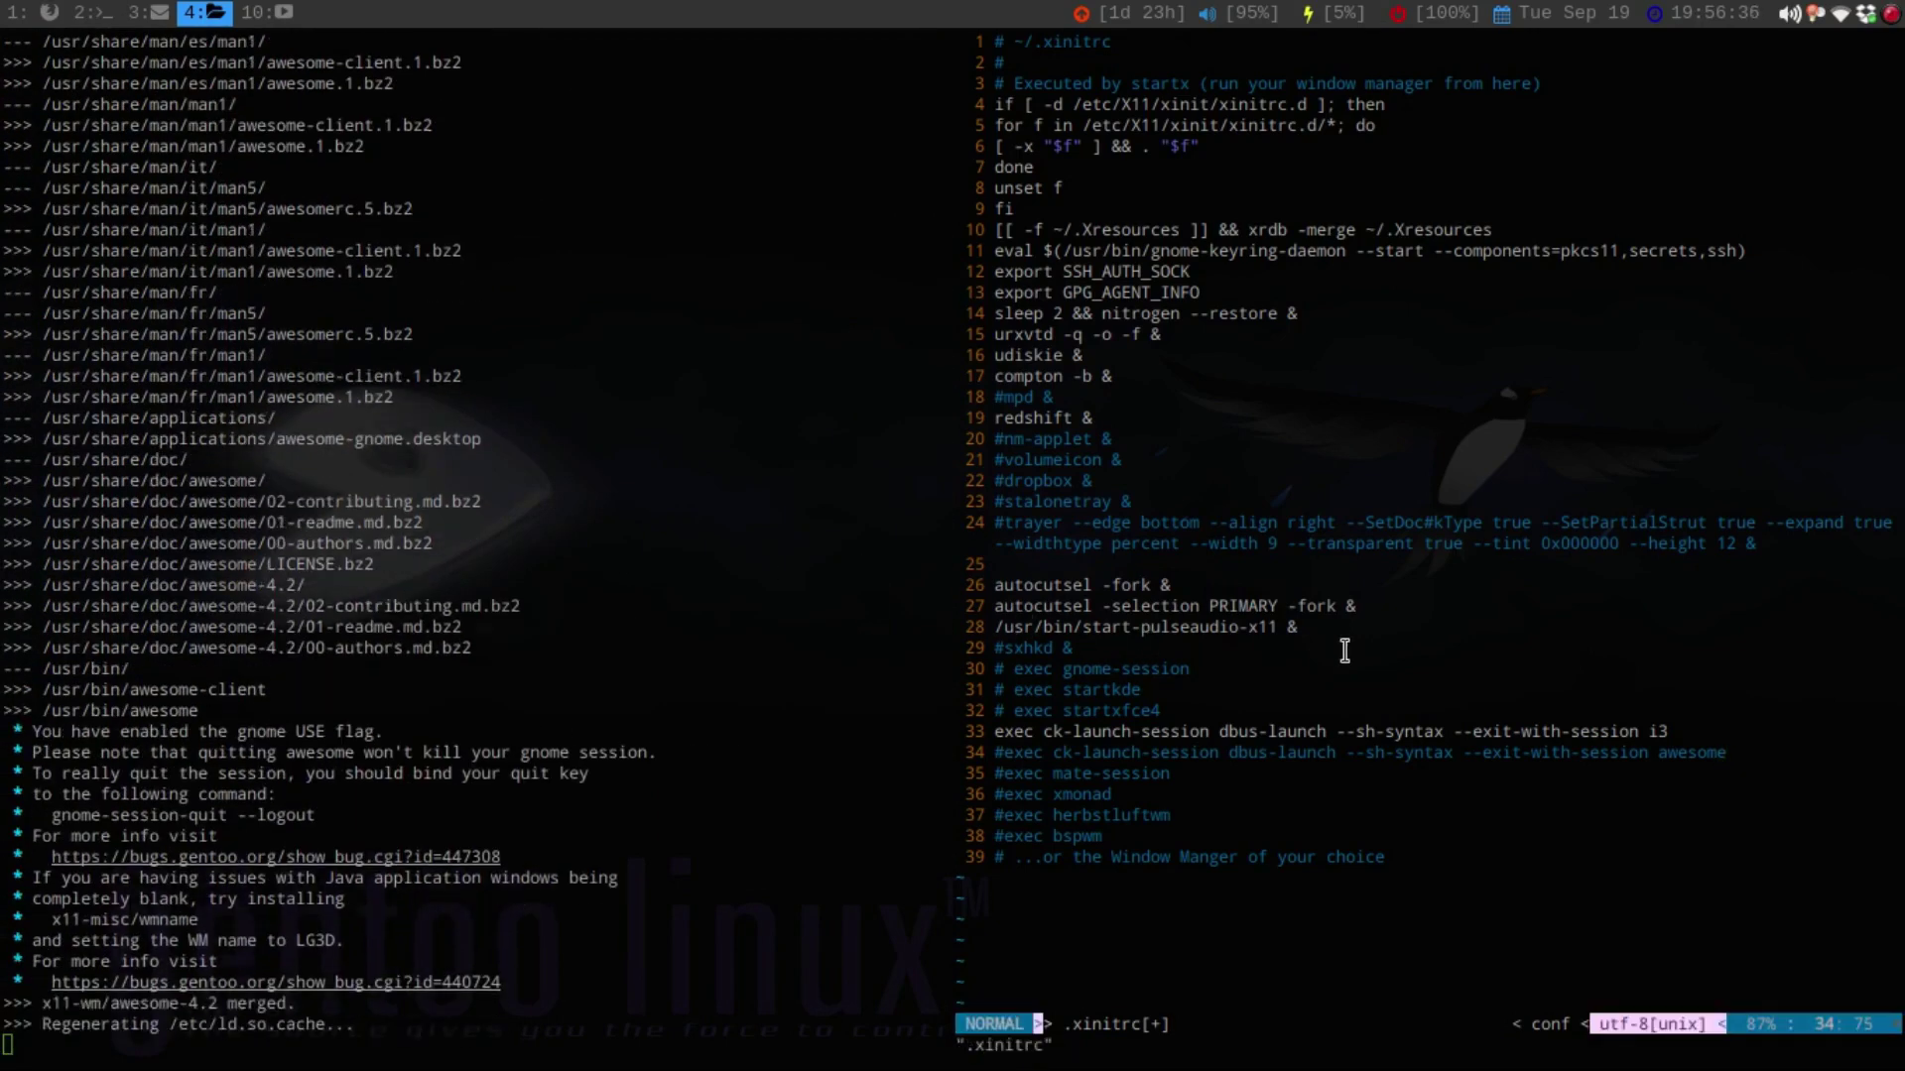
key(Return)
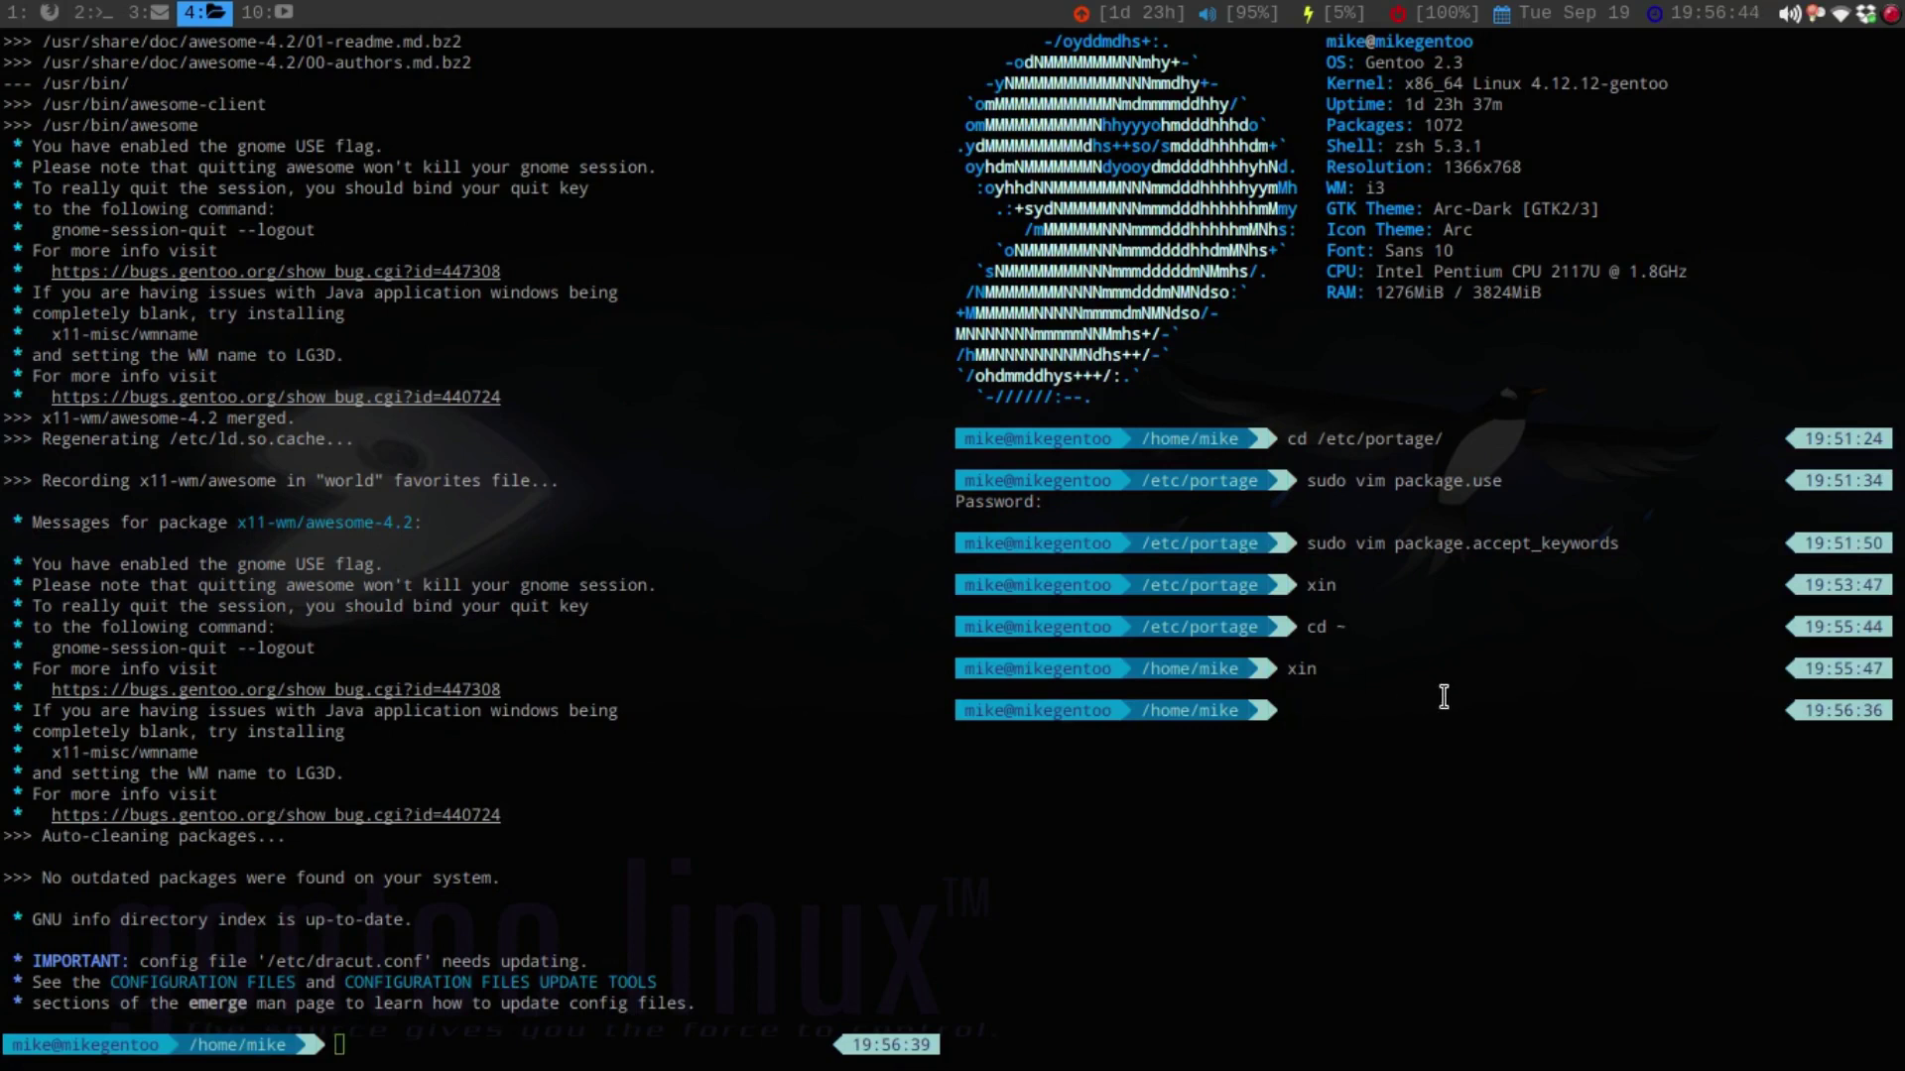
Create an awesome folder inside ~/.config and change into it.
text(cd .config)
key(Return)
text(ls)
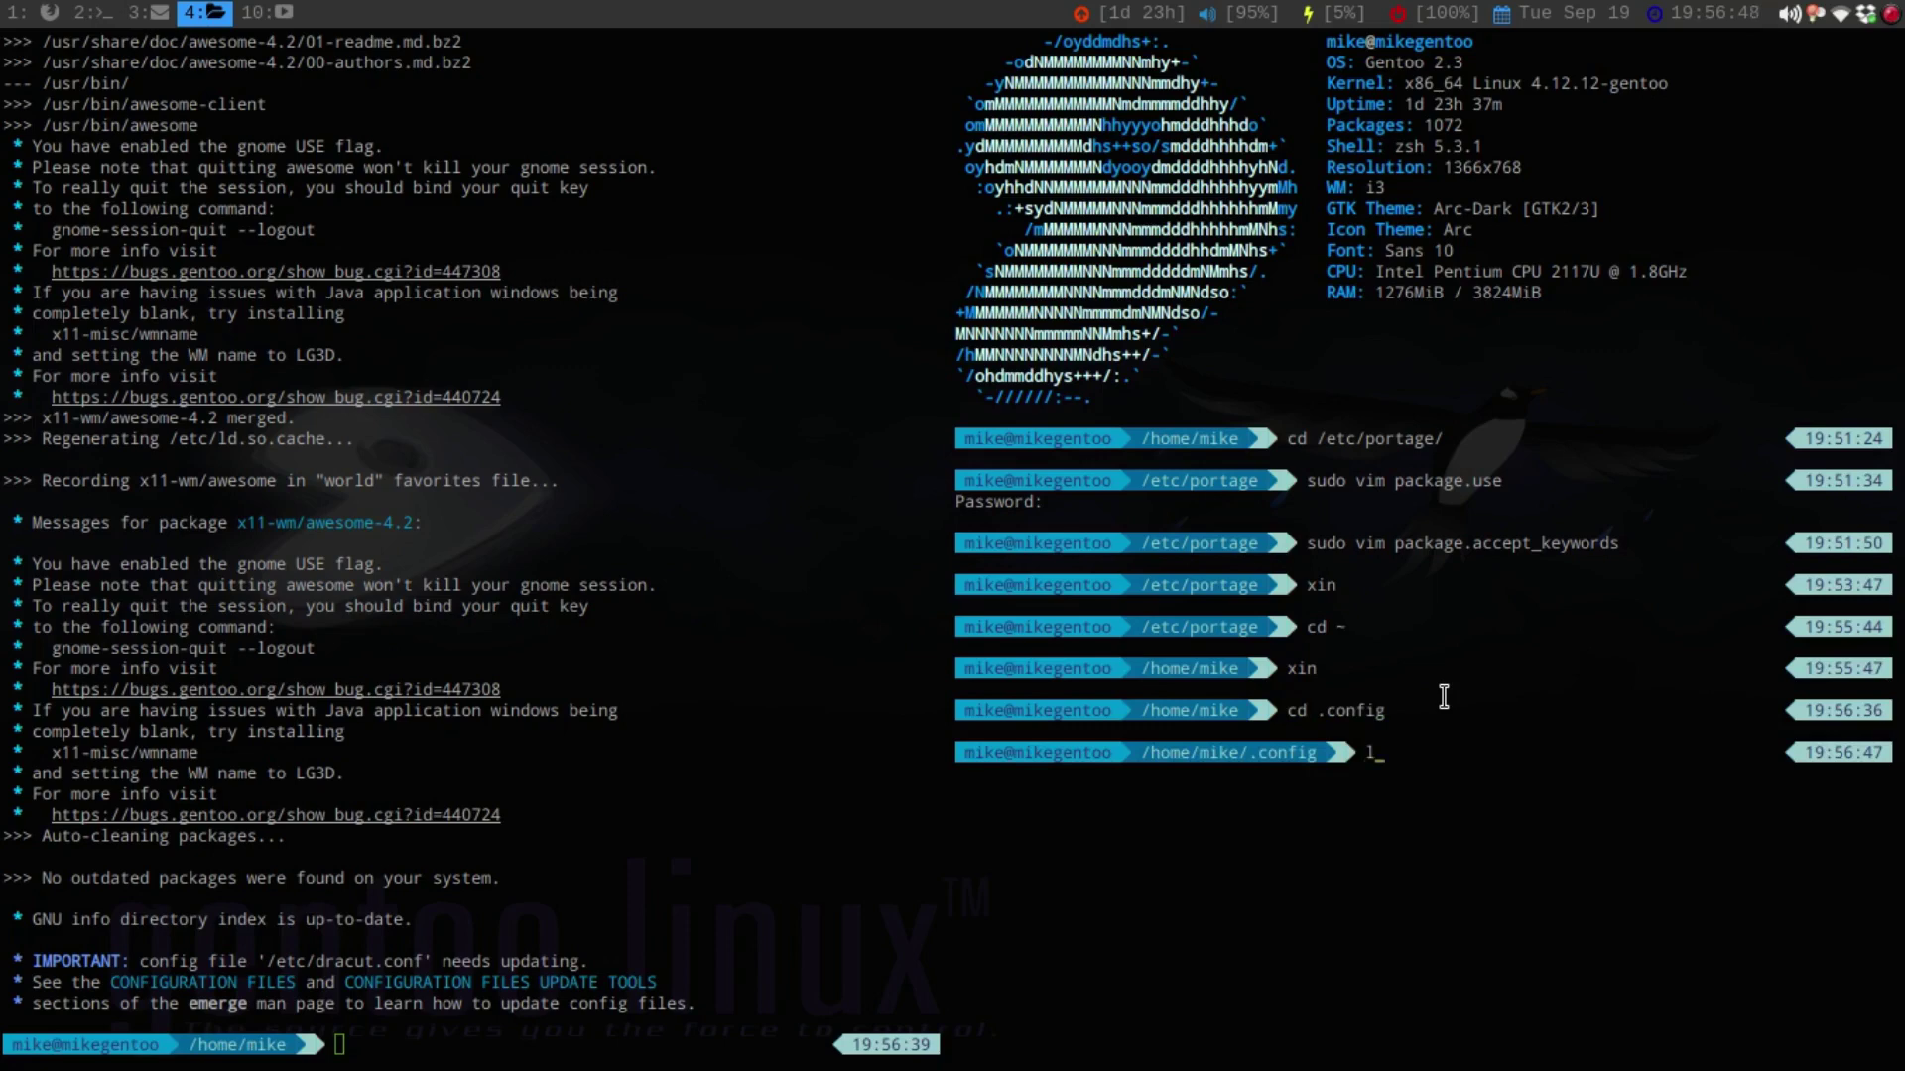
key(Return)
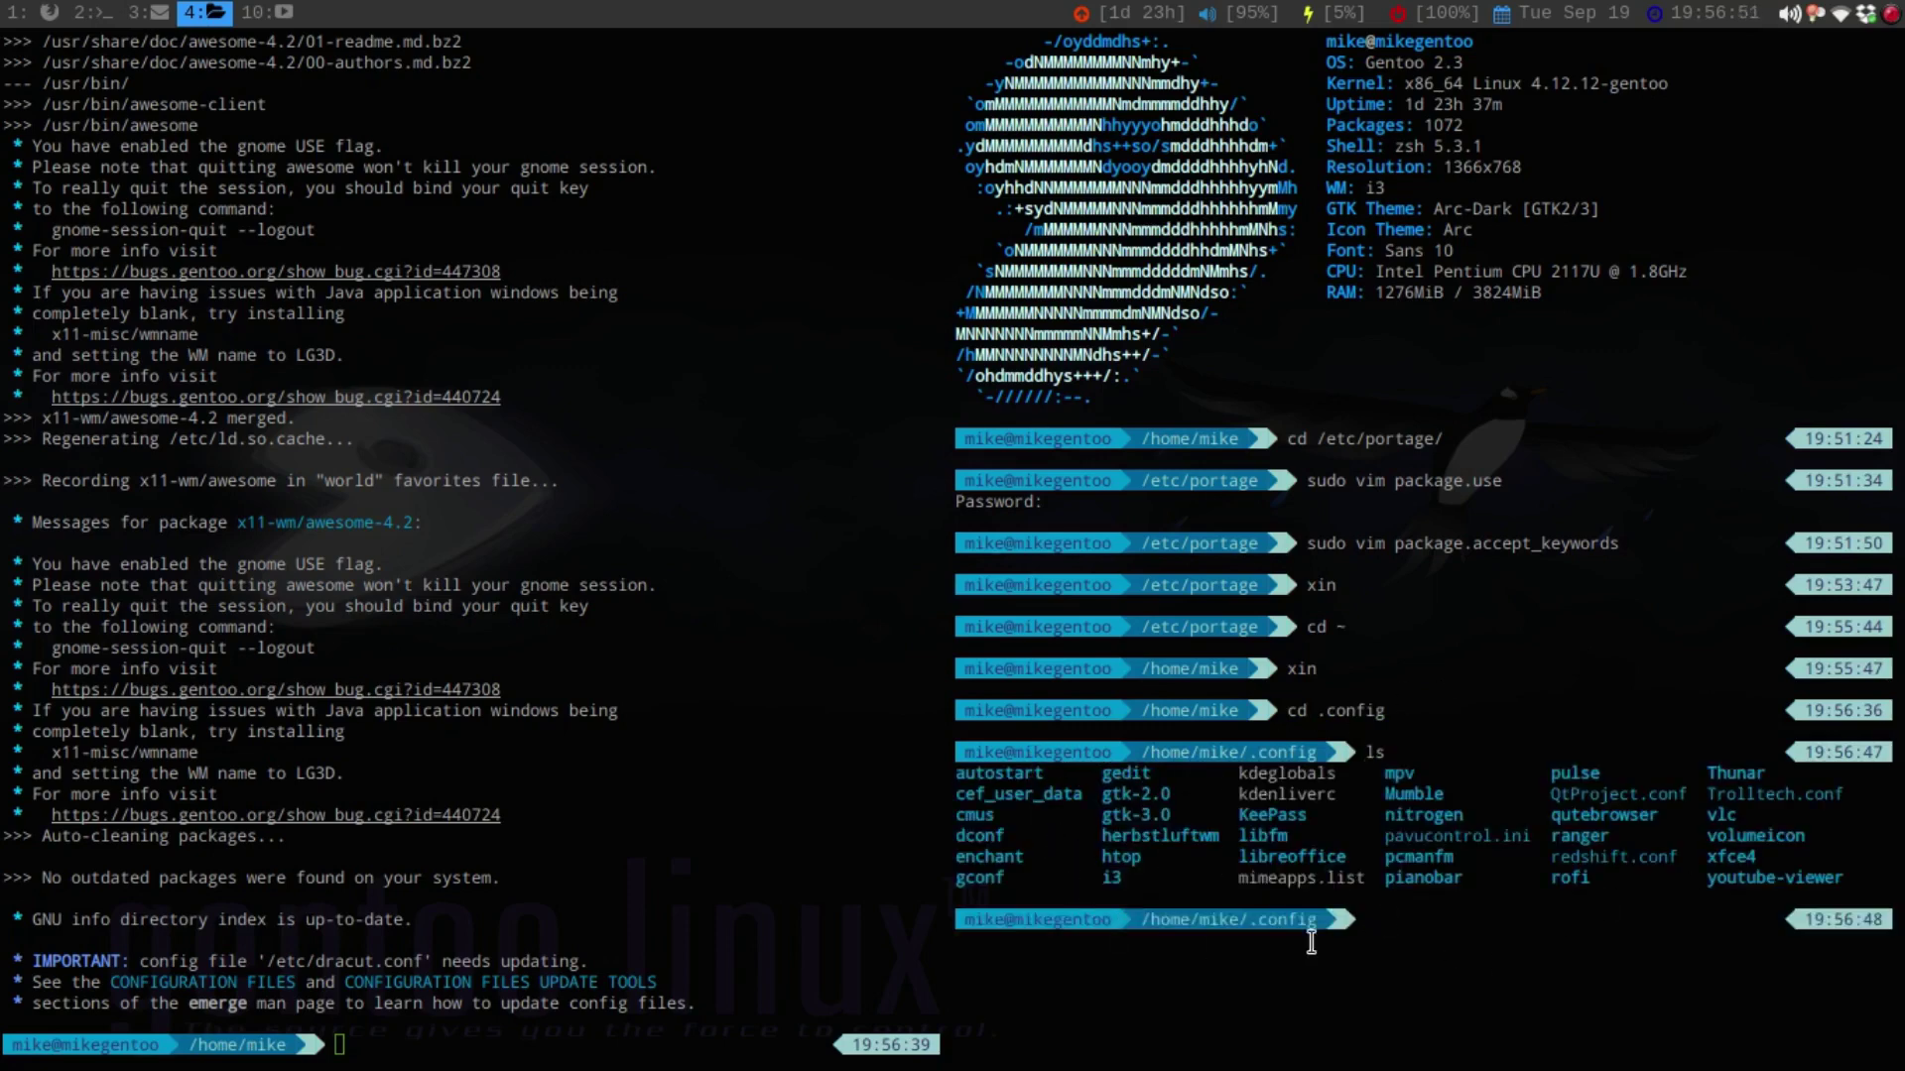
text(mkdir awesome)
key(Return)
text(cd )
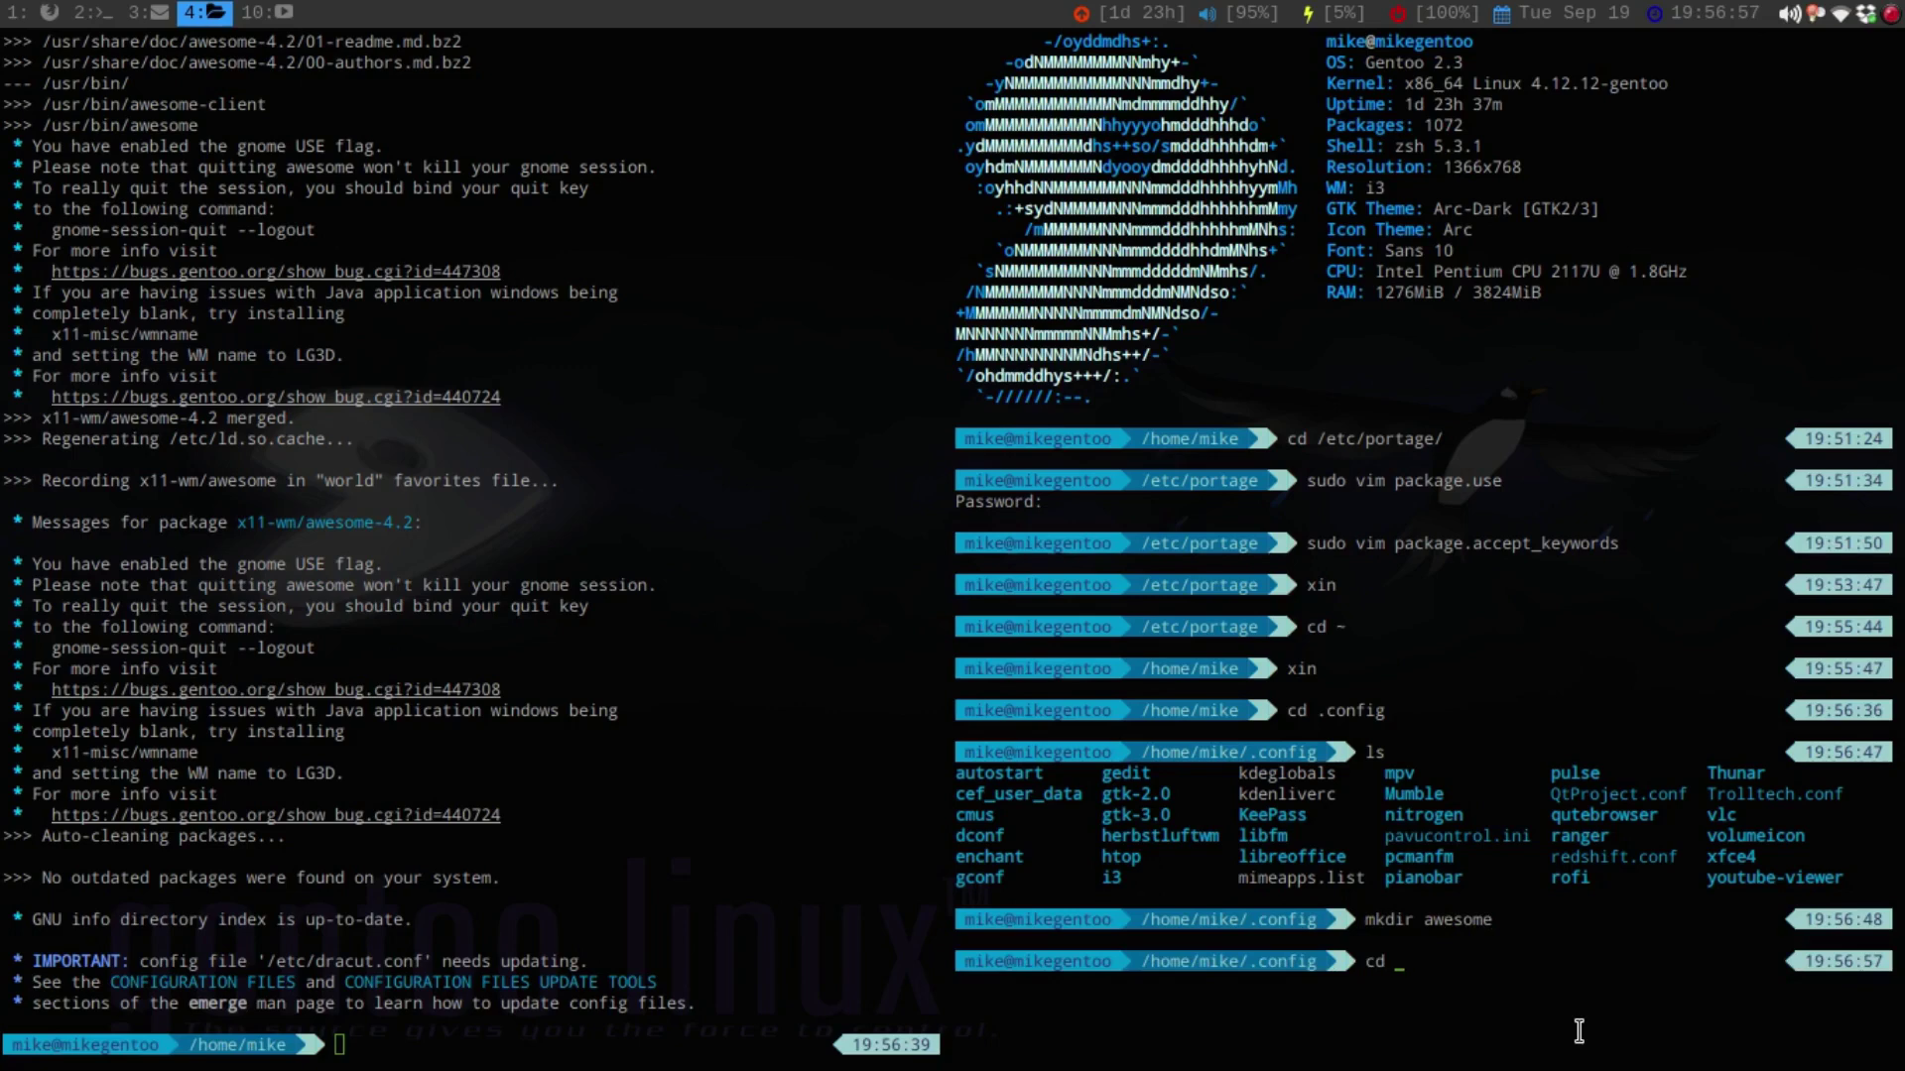
text(awesome)
key(Return)
text(ls)
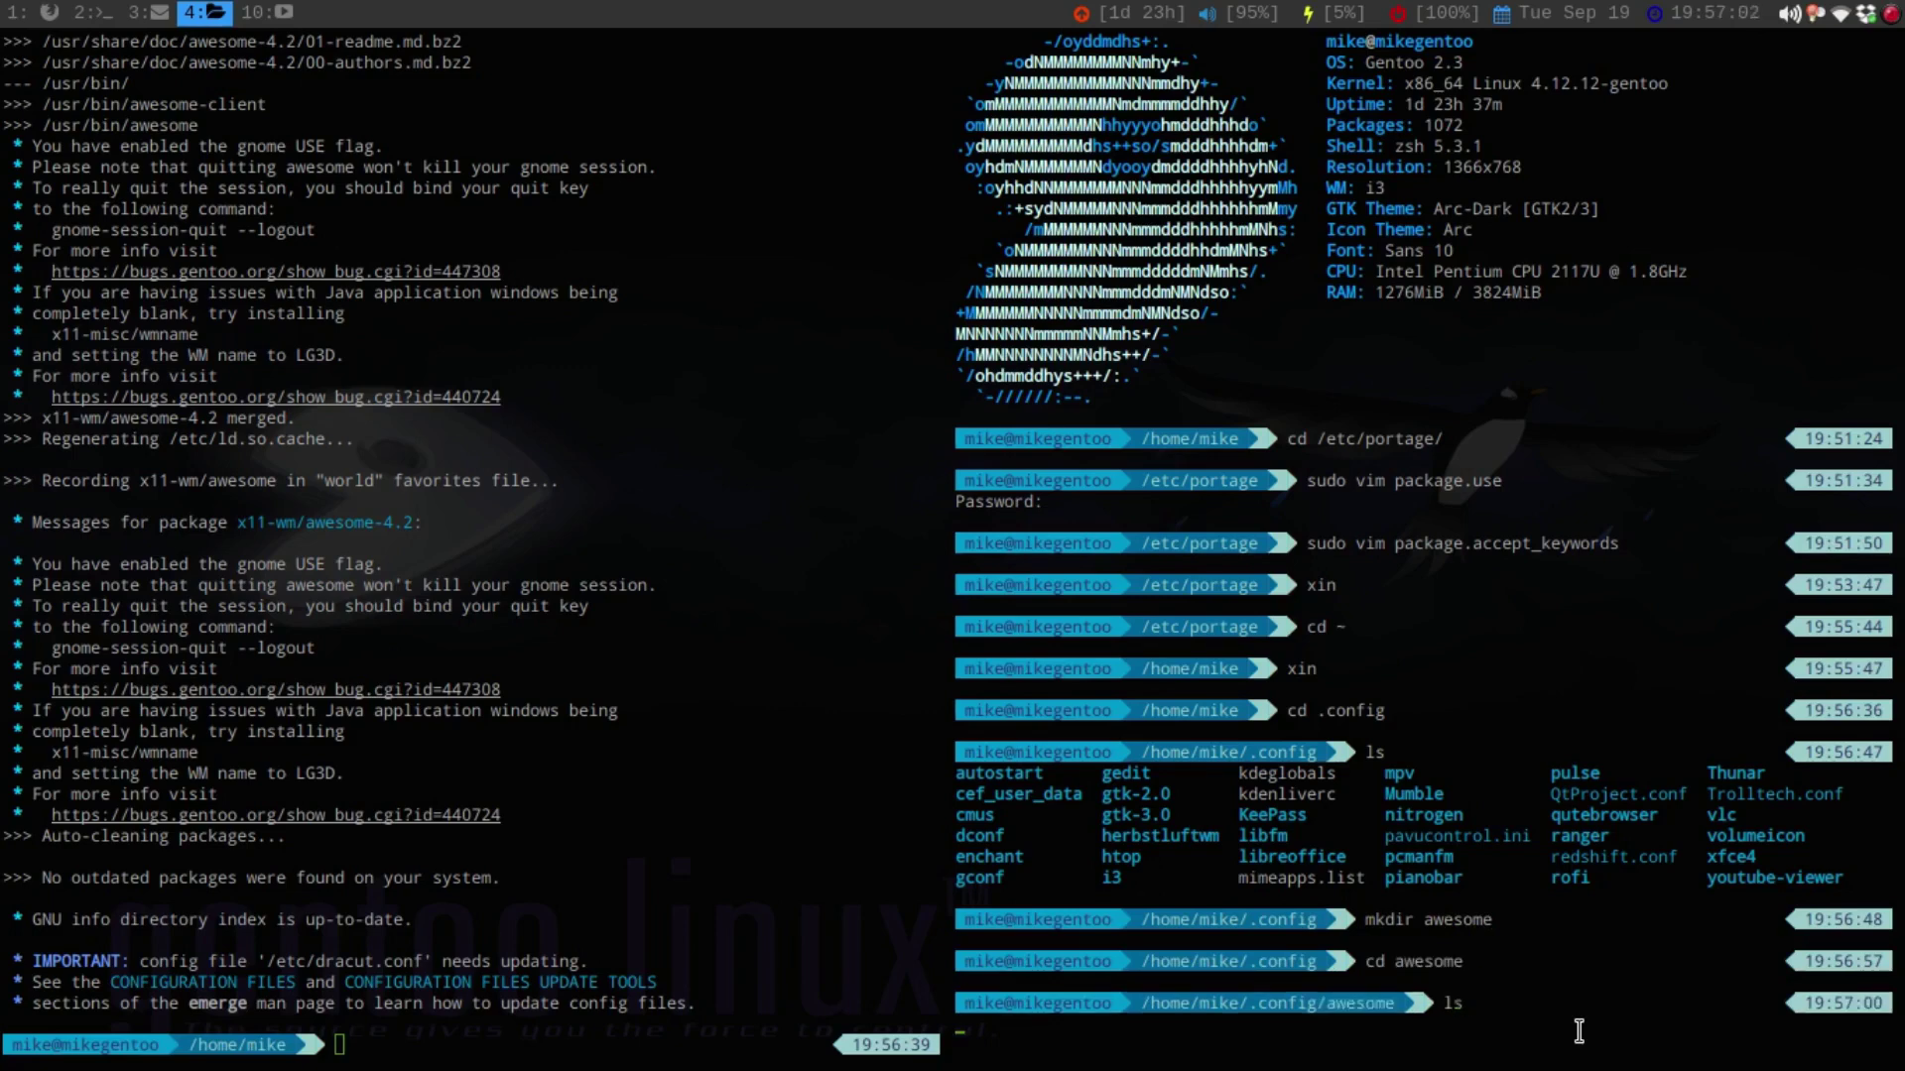
key(Return)
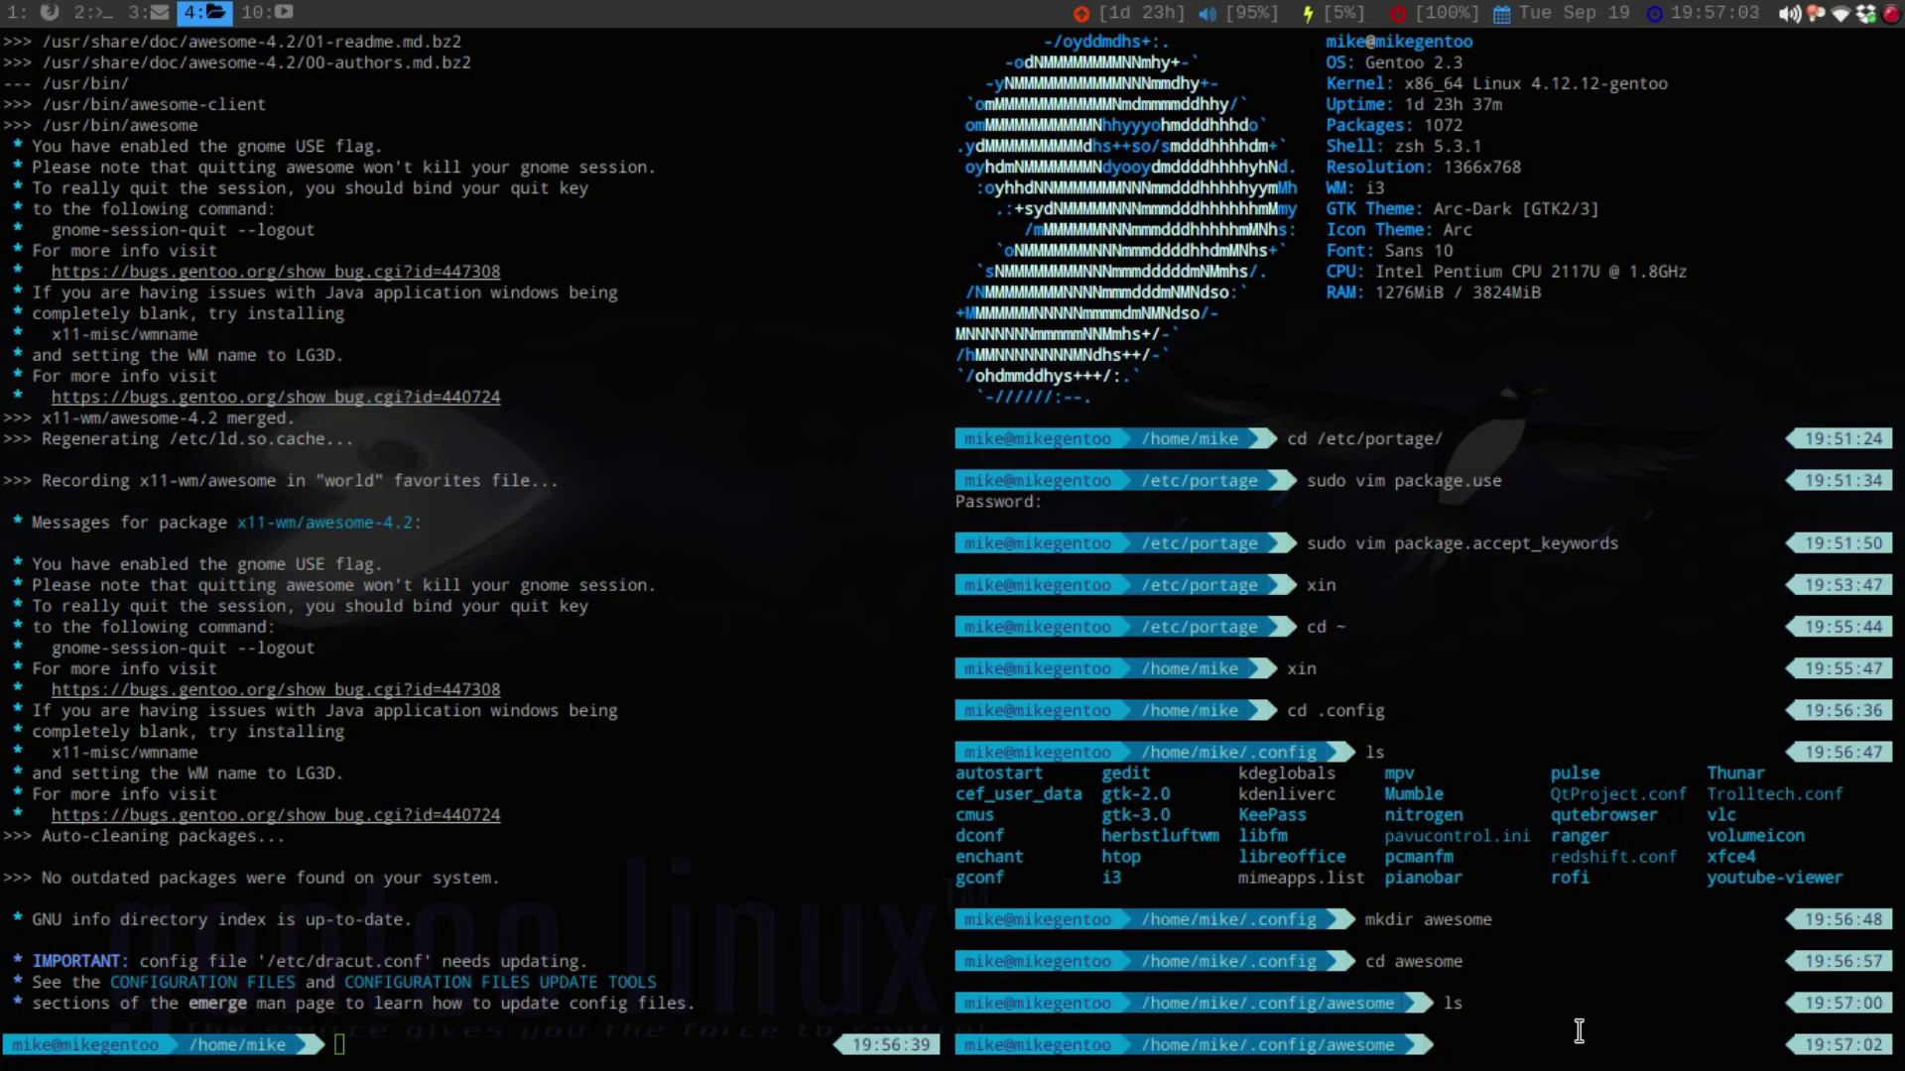
Copy /etc/xdg/awesome/rc.lua into the current folder and list it to confirm.
key(super+3)
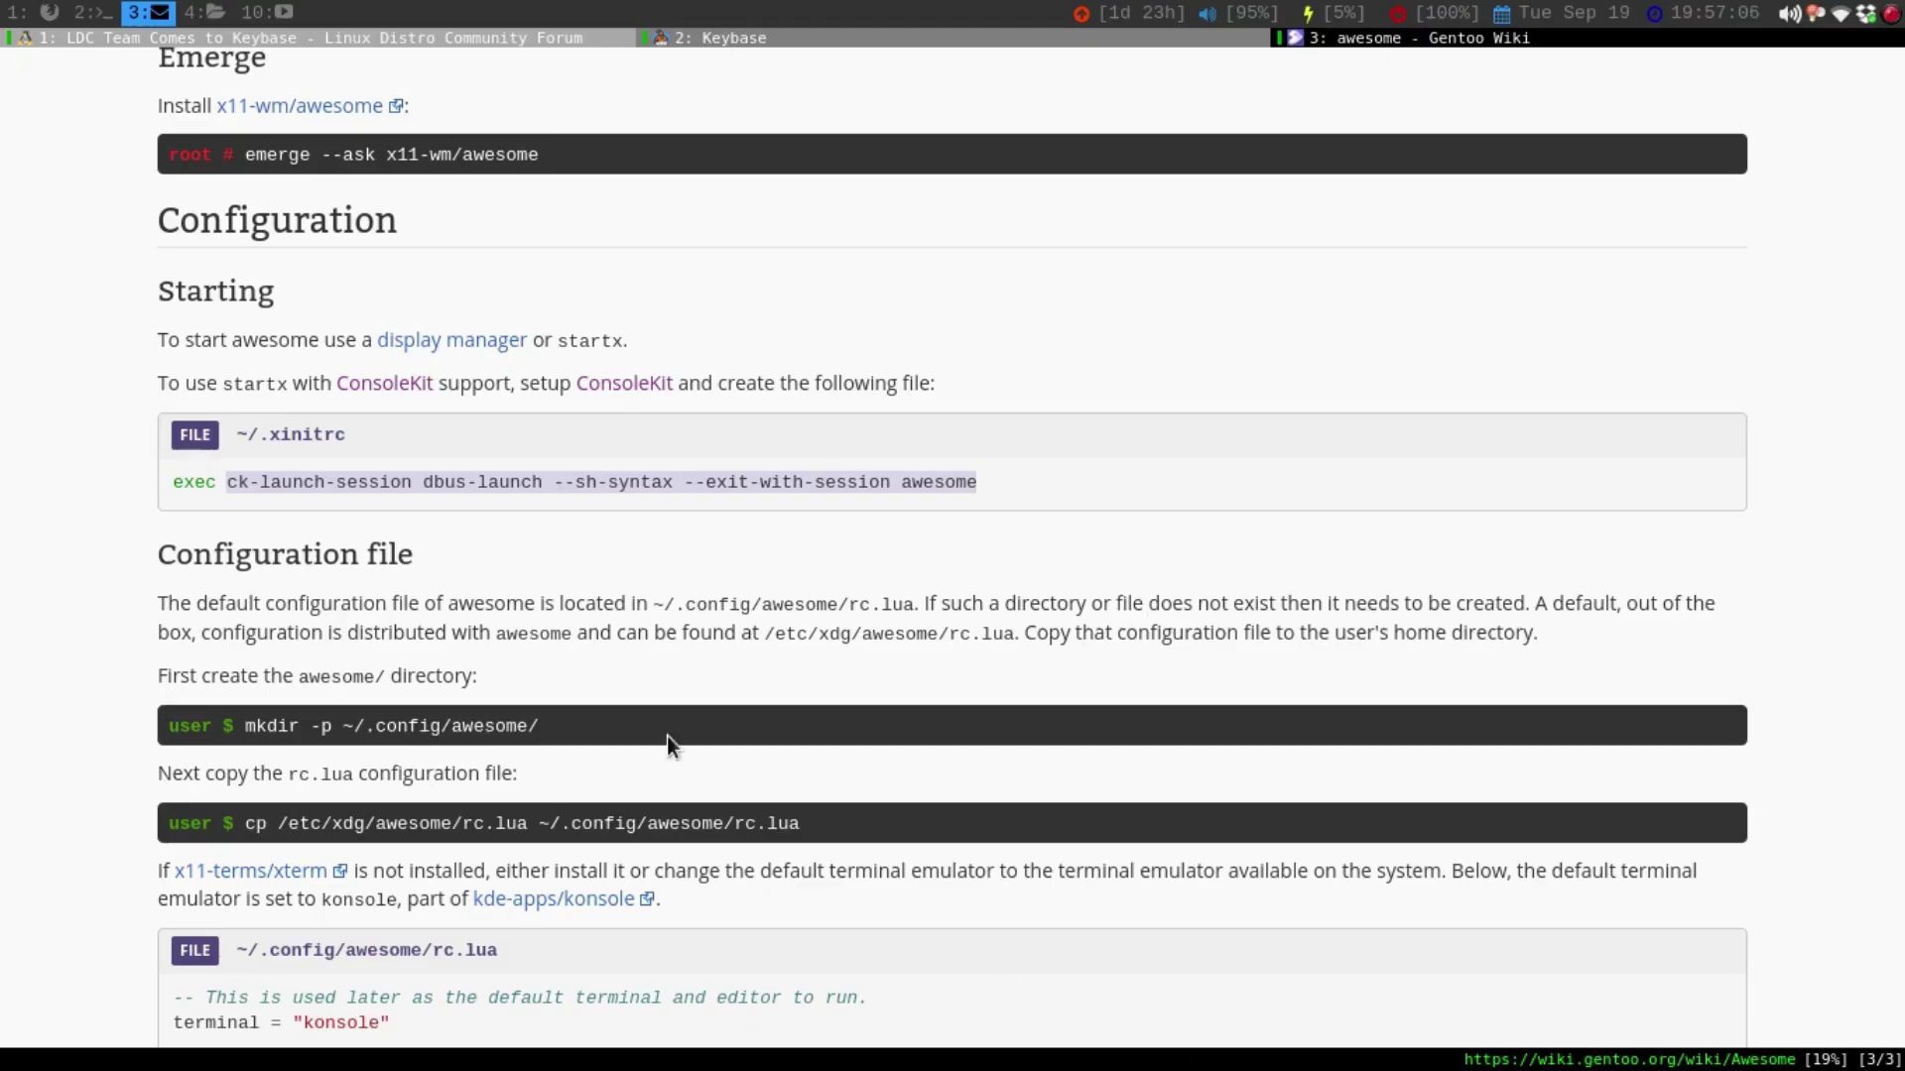
key(super+4)
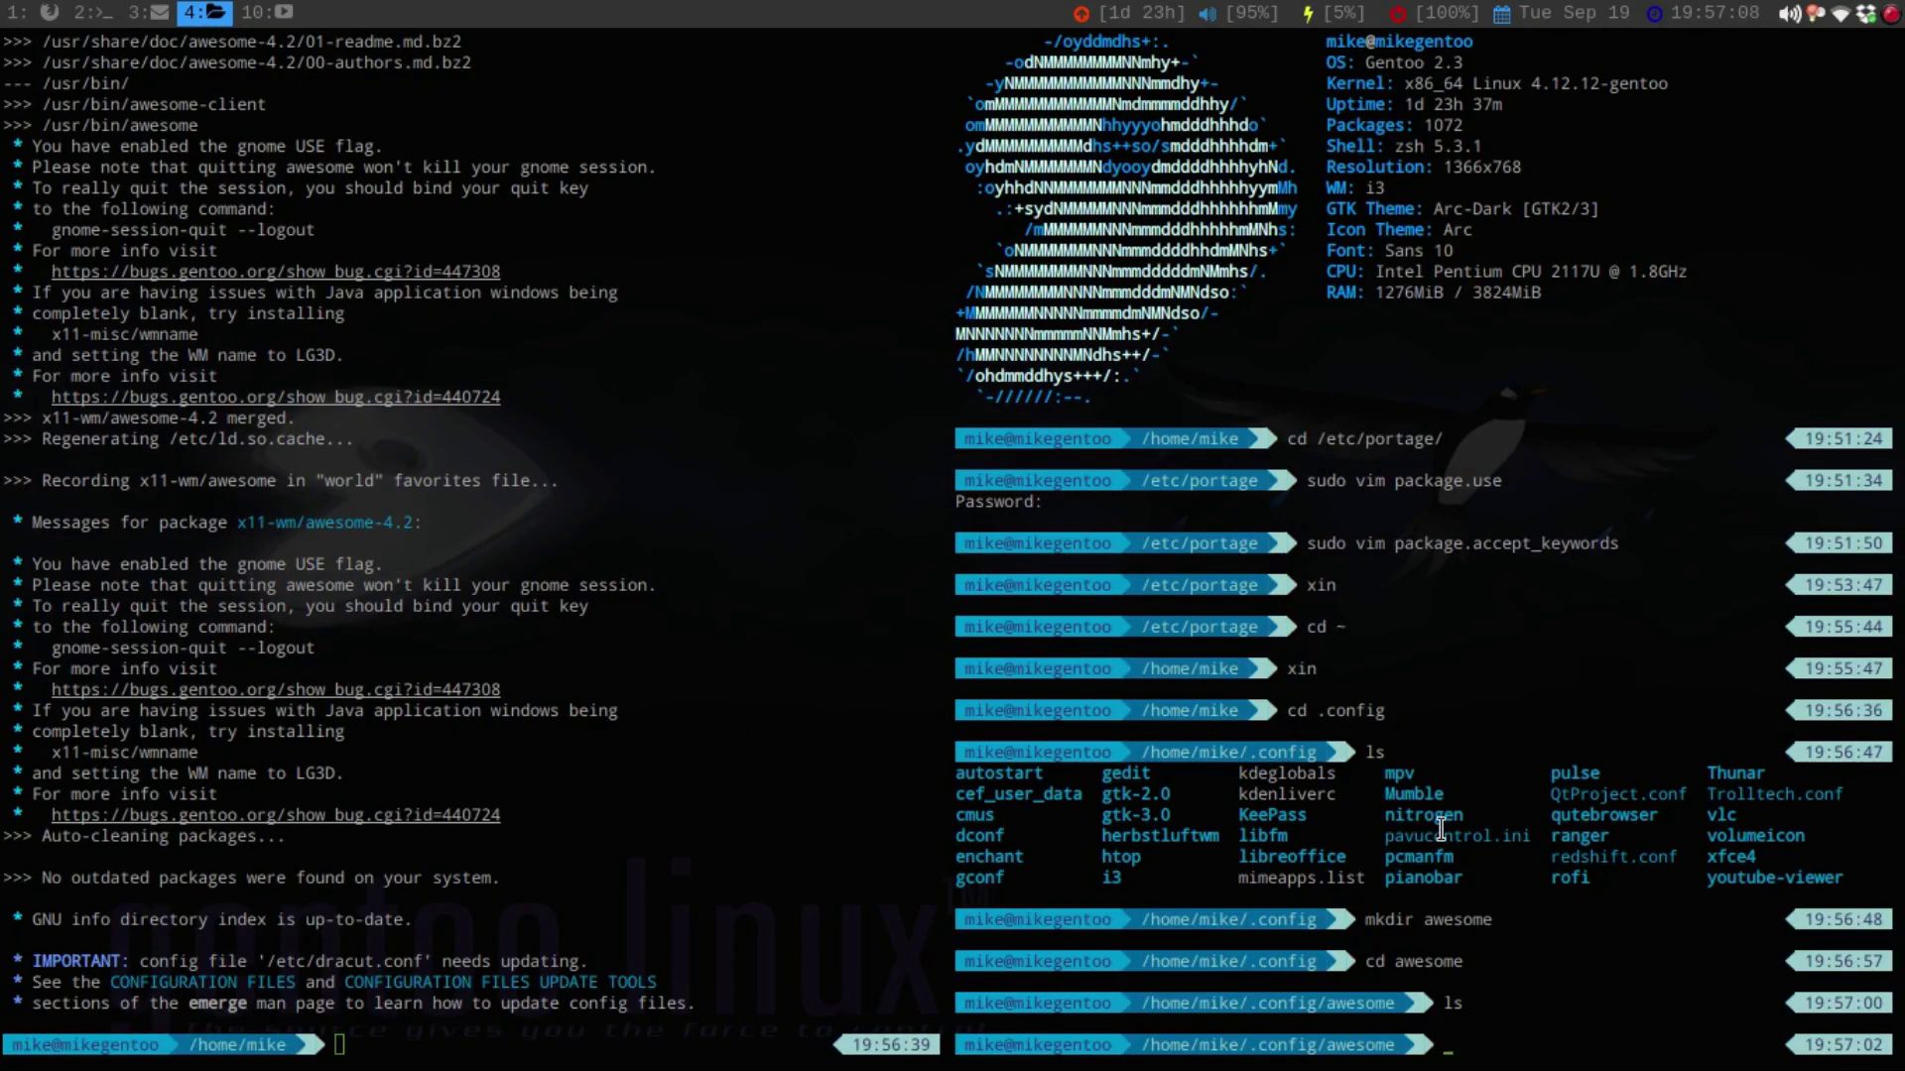
text(cp /etc/)
key(Tab)
text(n)
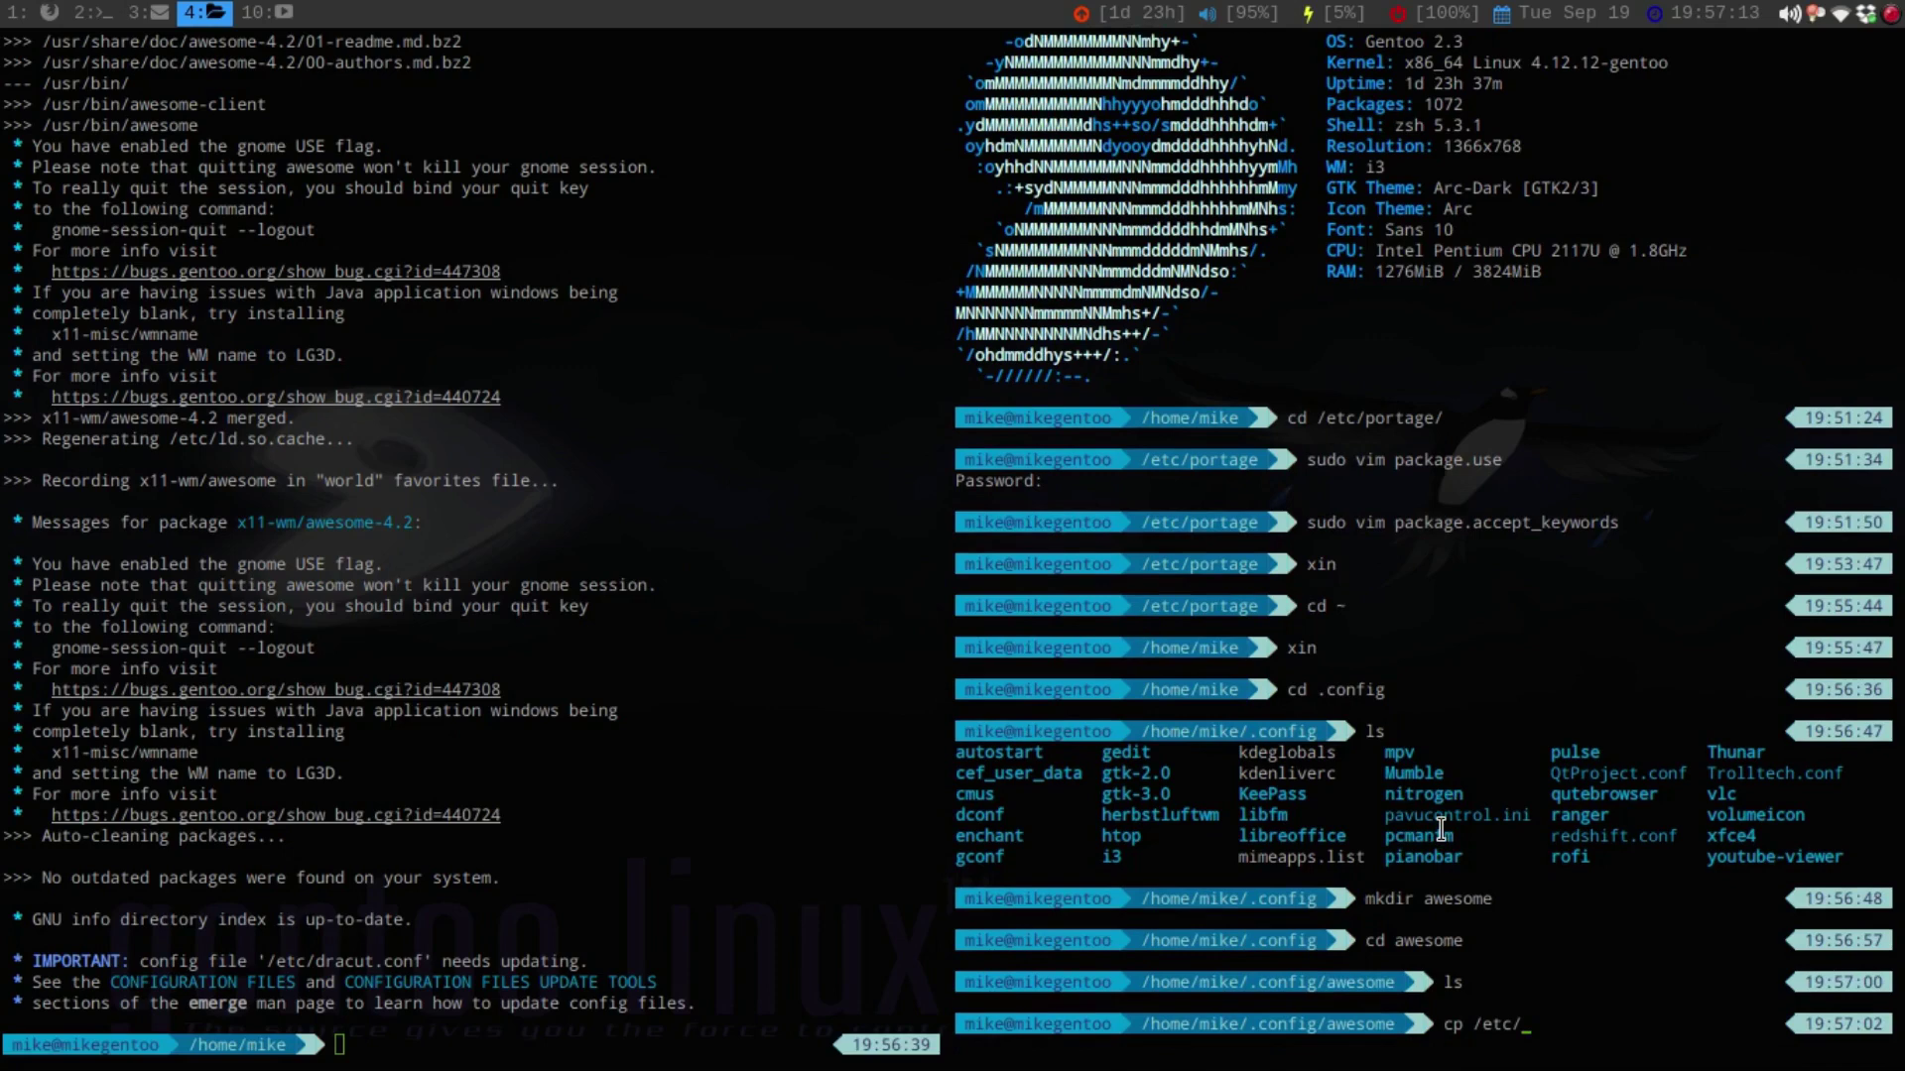
text(x)
key(Tab)
text(d)
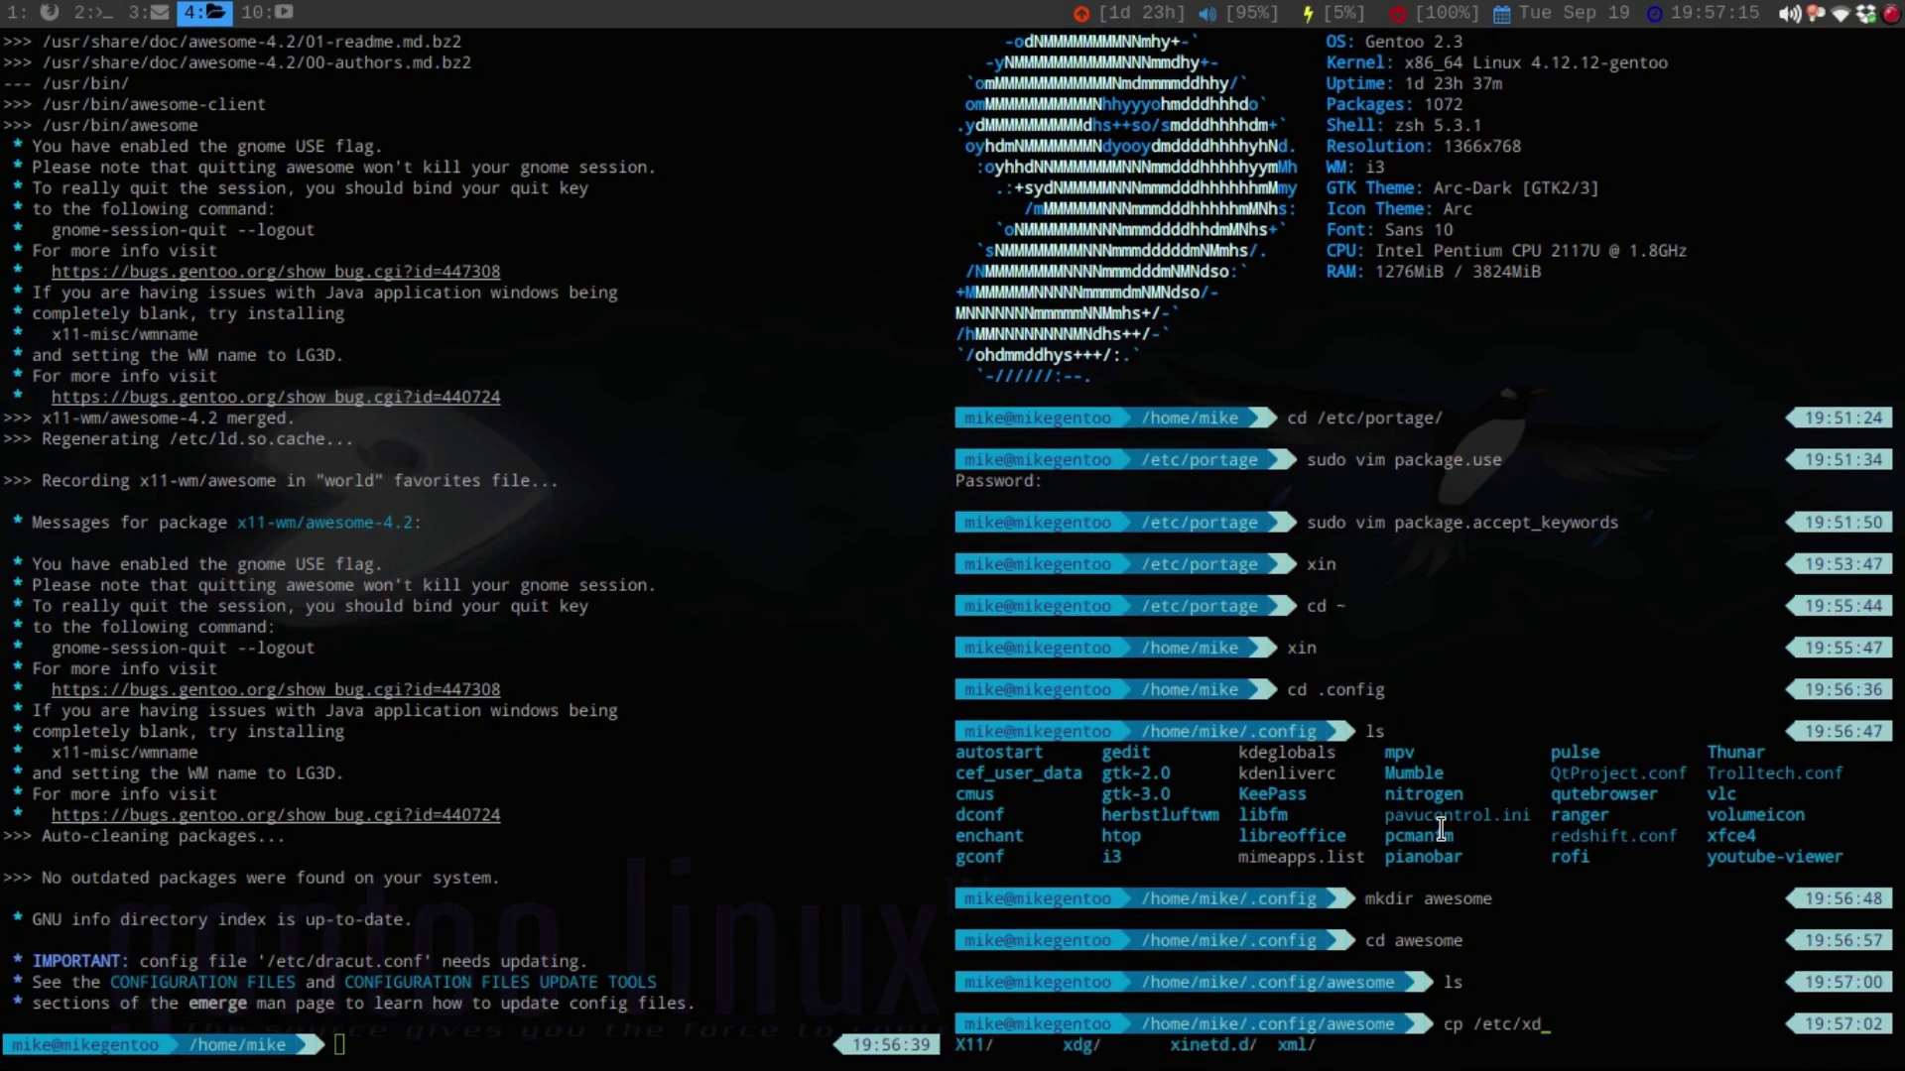
key(Tab)
text(awe)
key(Tab)
text(r)
key(Tab)
text(.)
key(Return)
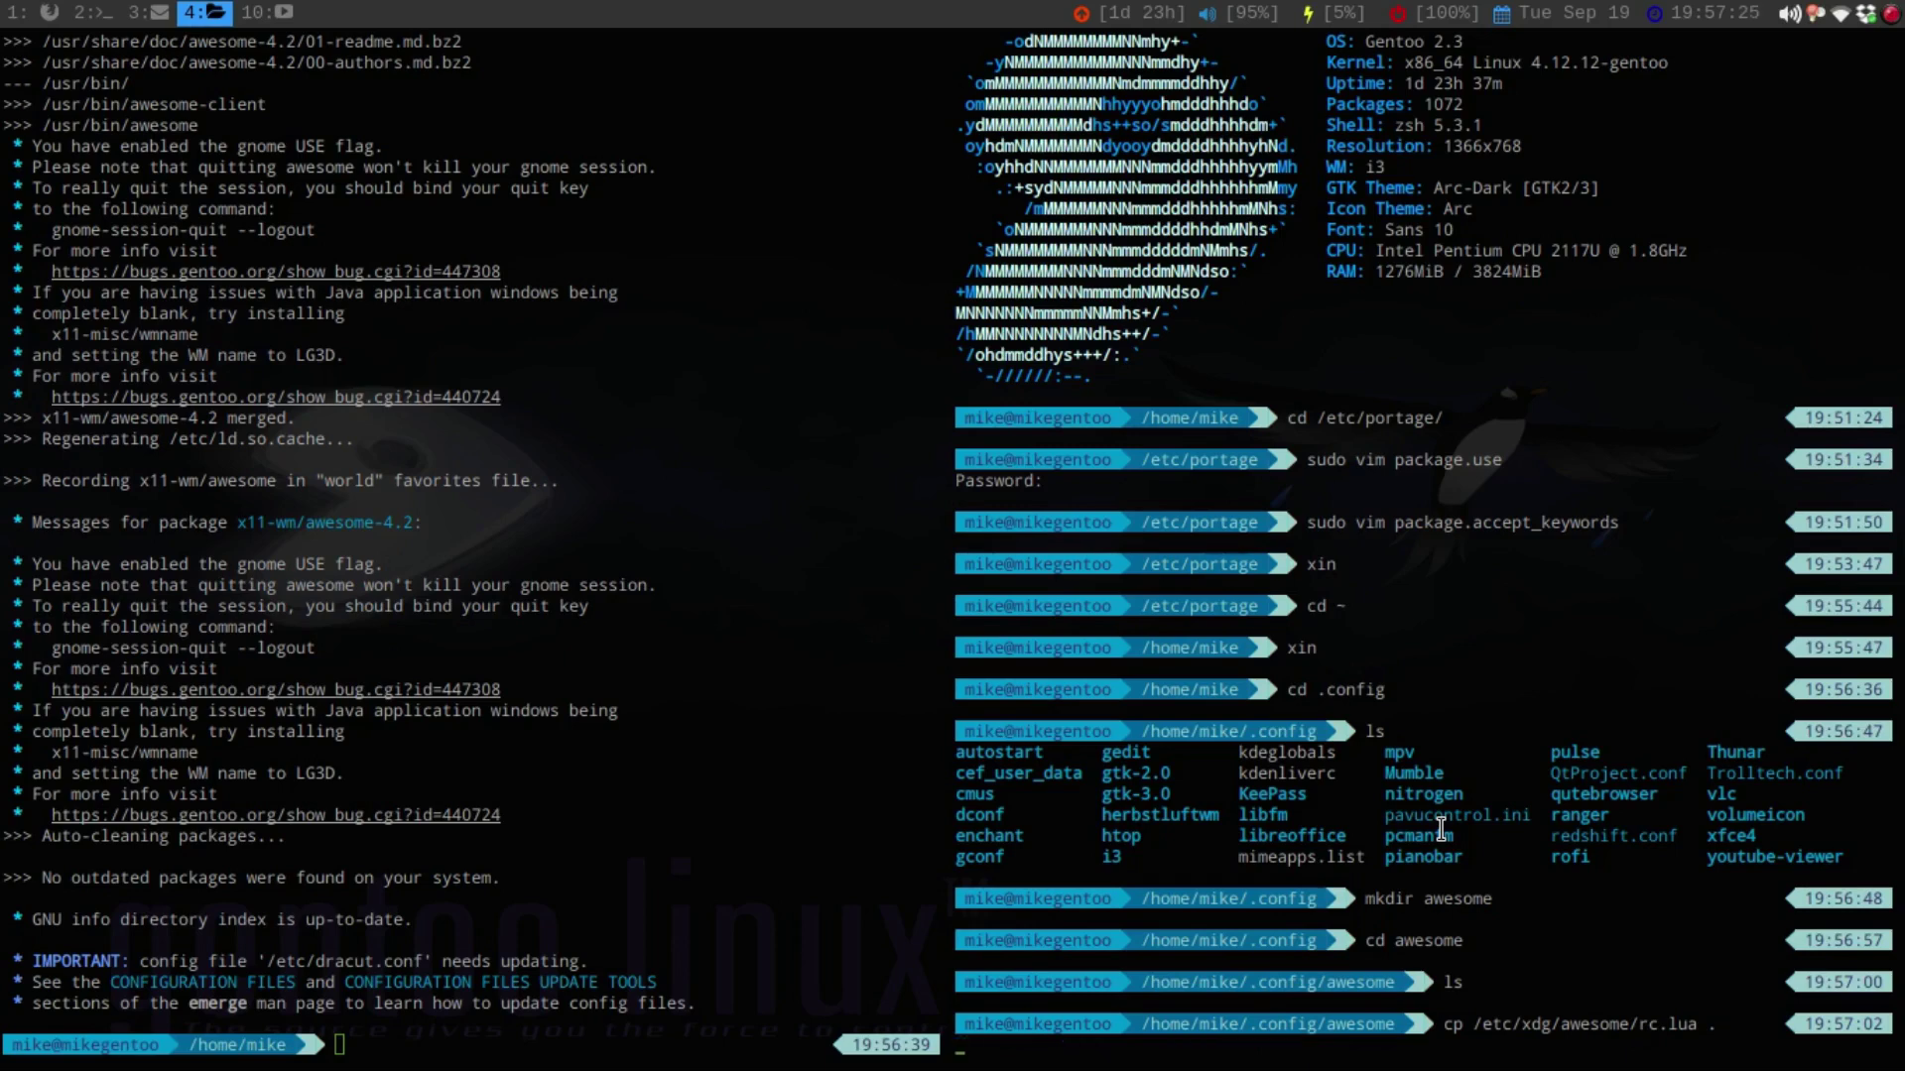
text(ls)
key(Return)
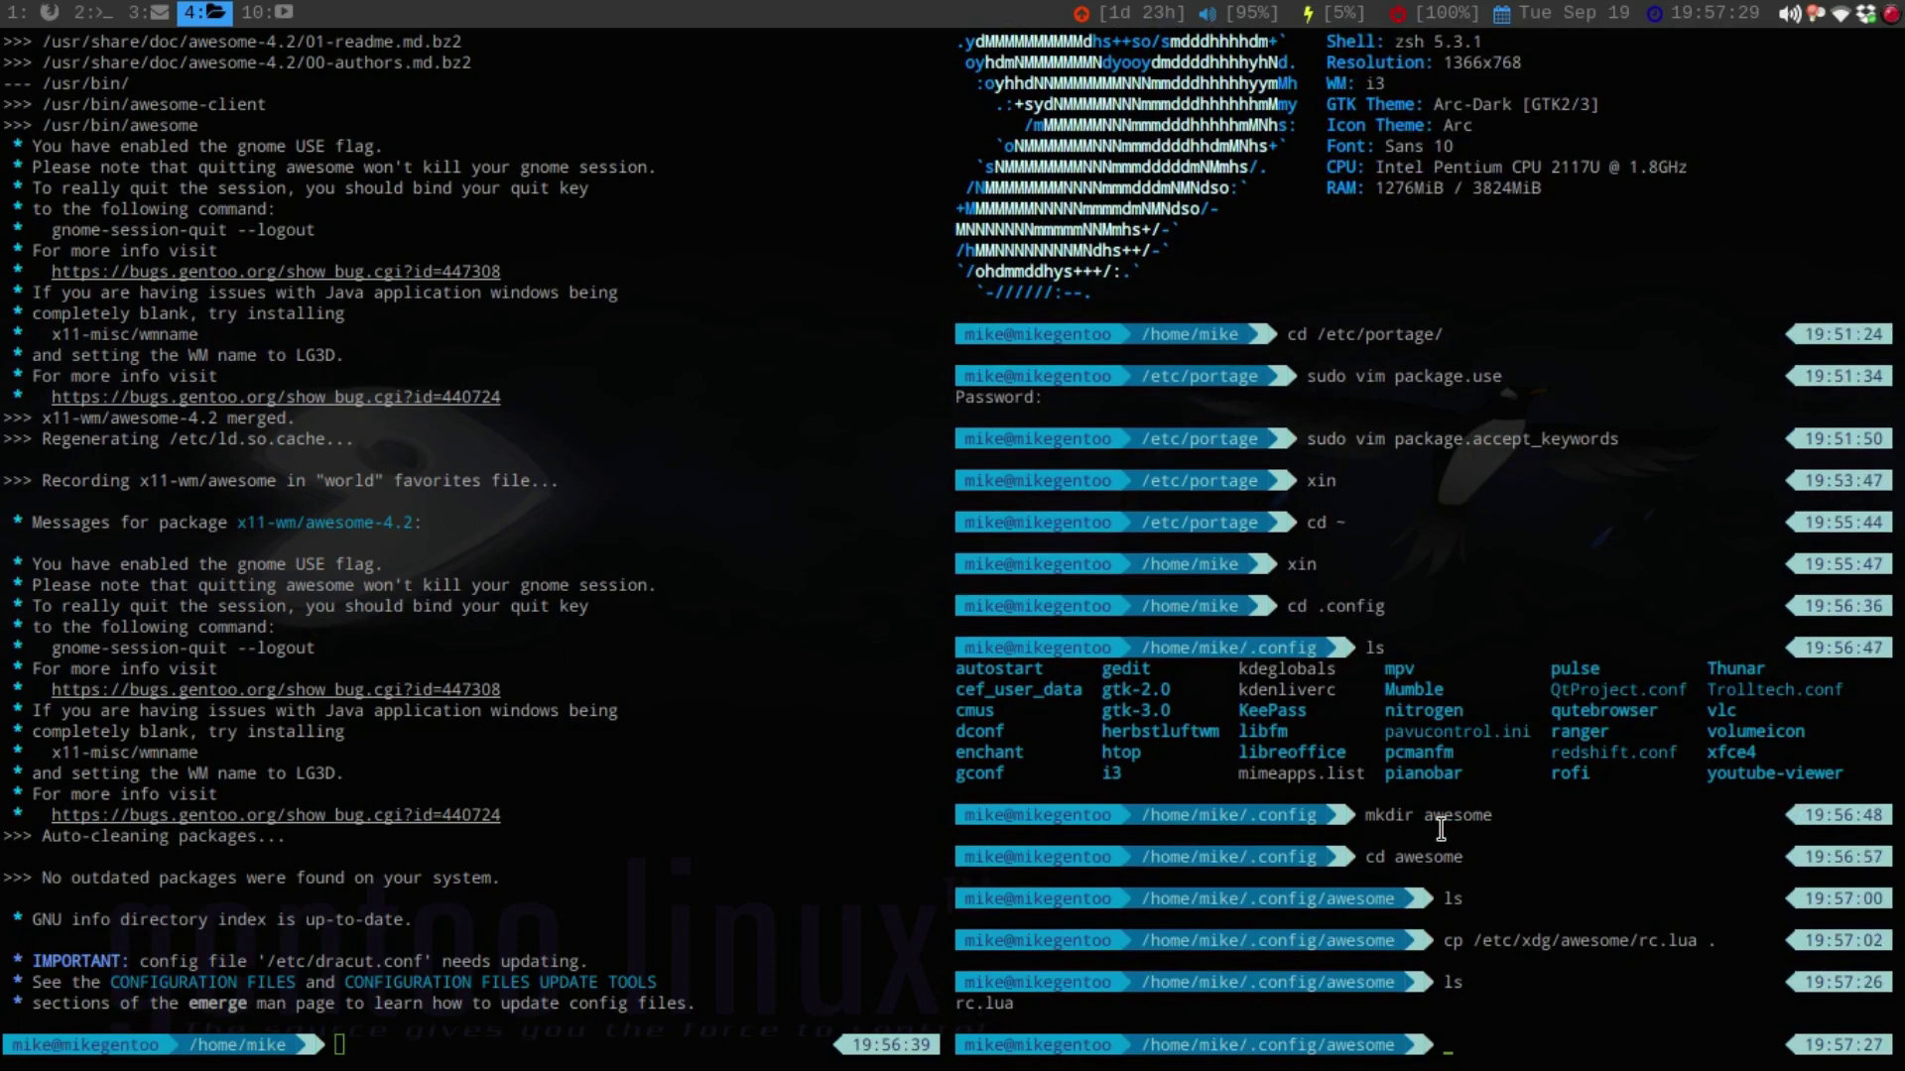
Close the empty .xinitrc, go home and open ~/.xinitrc, choosing Edit anyway.
text(xin)
key(Return)
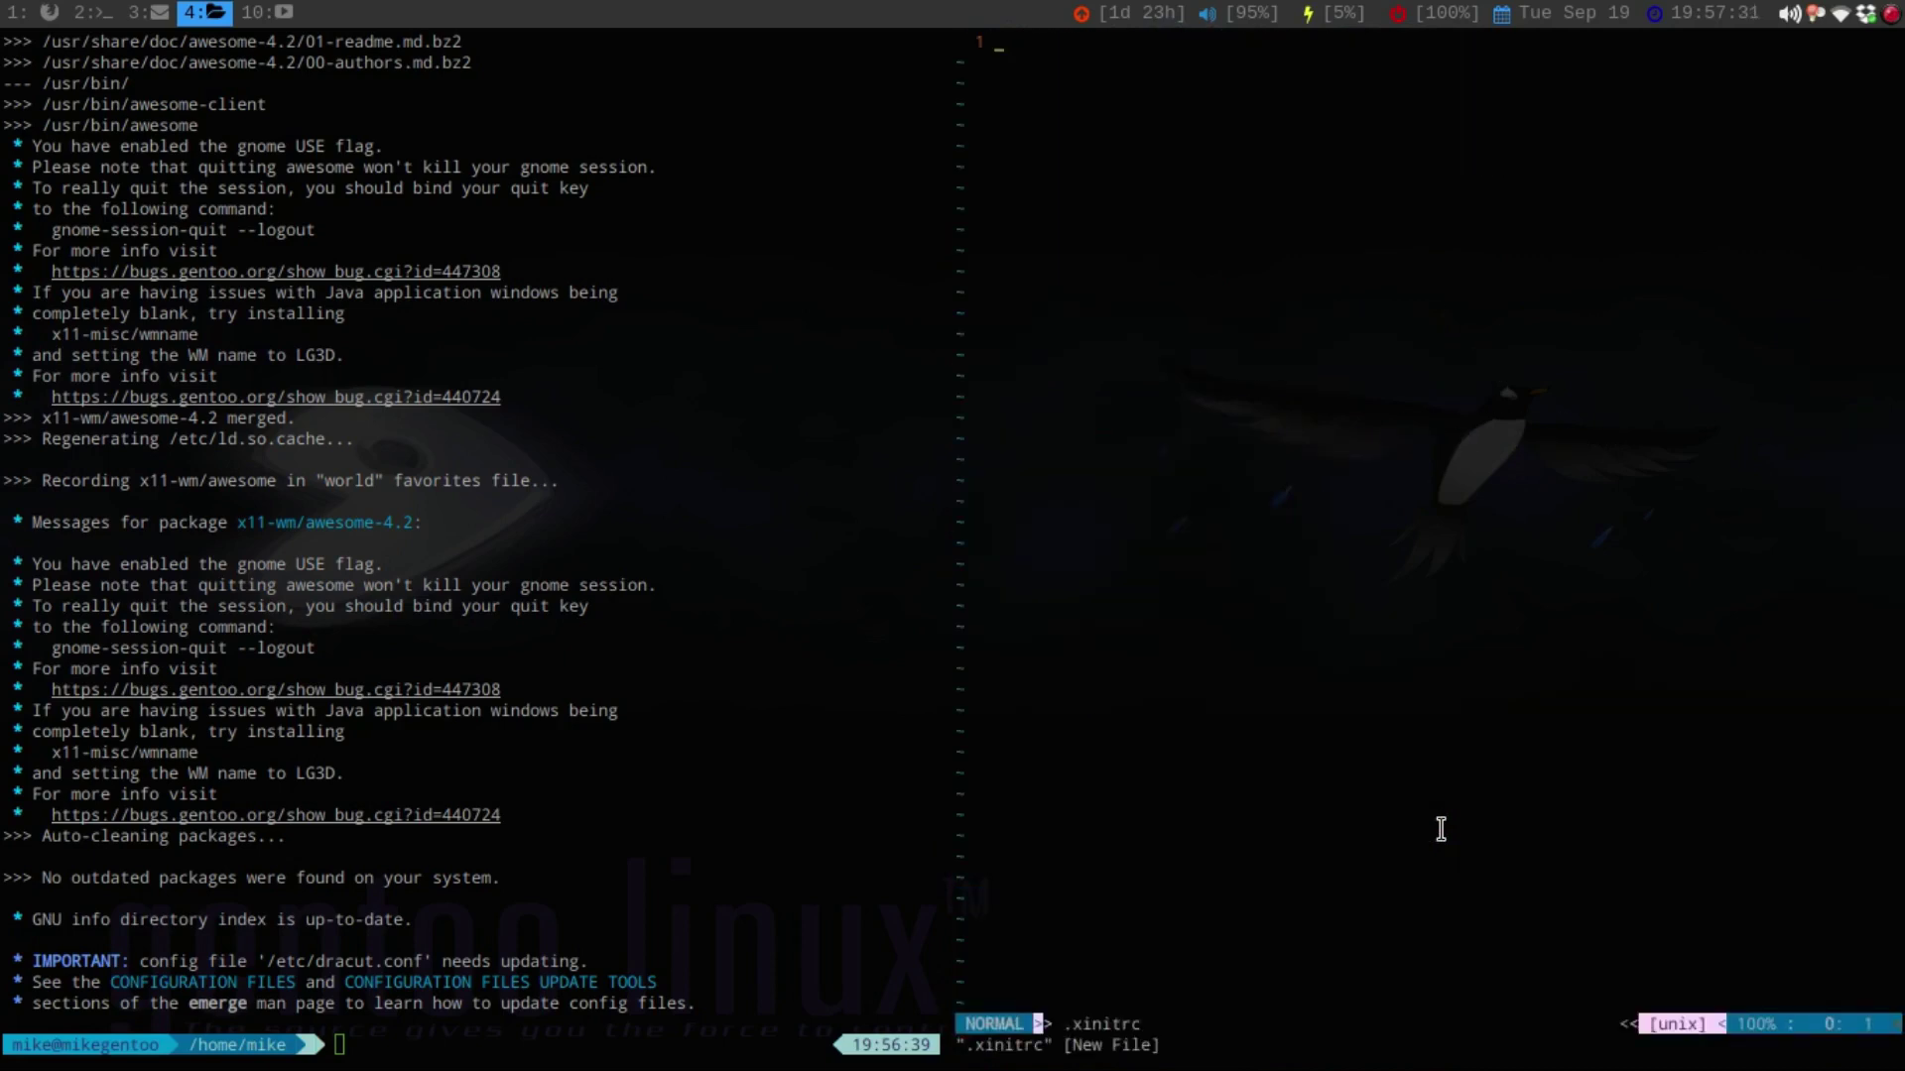
text(:q)
key(Return)
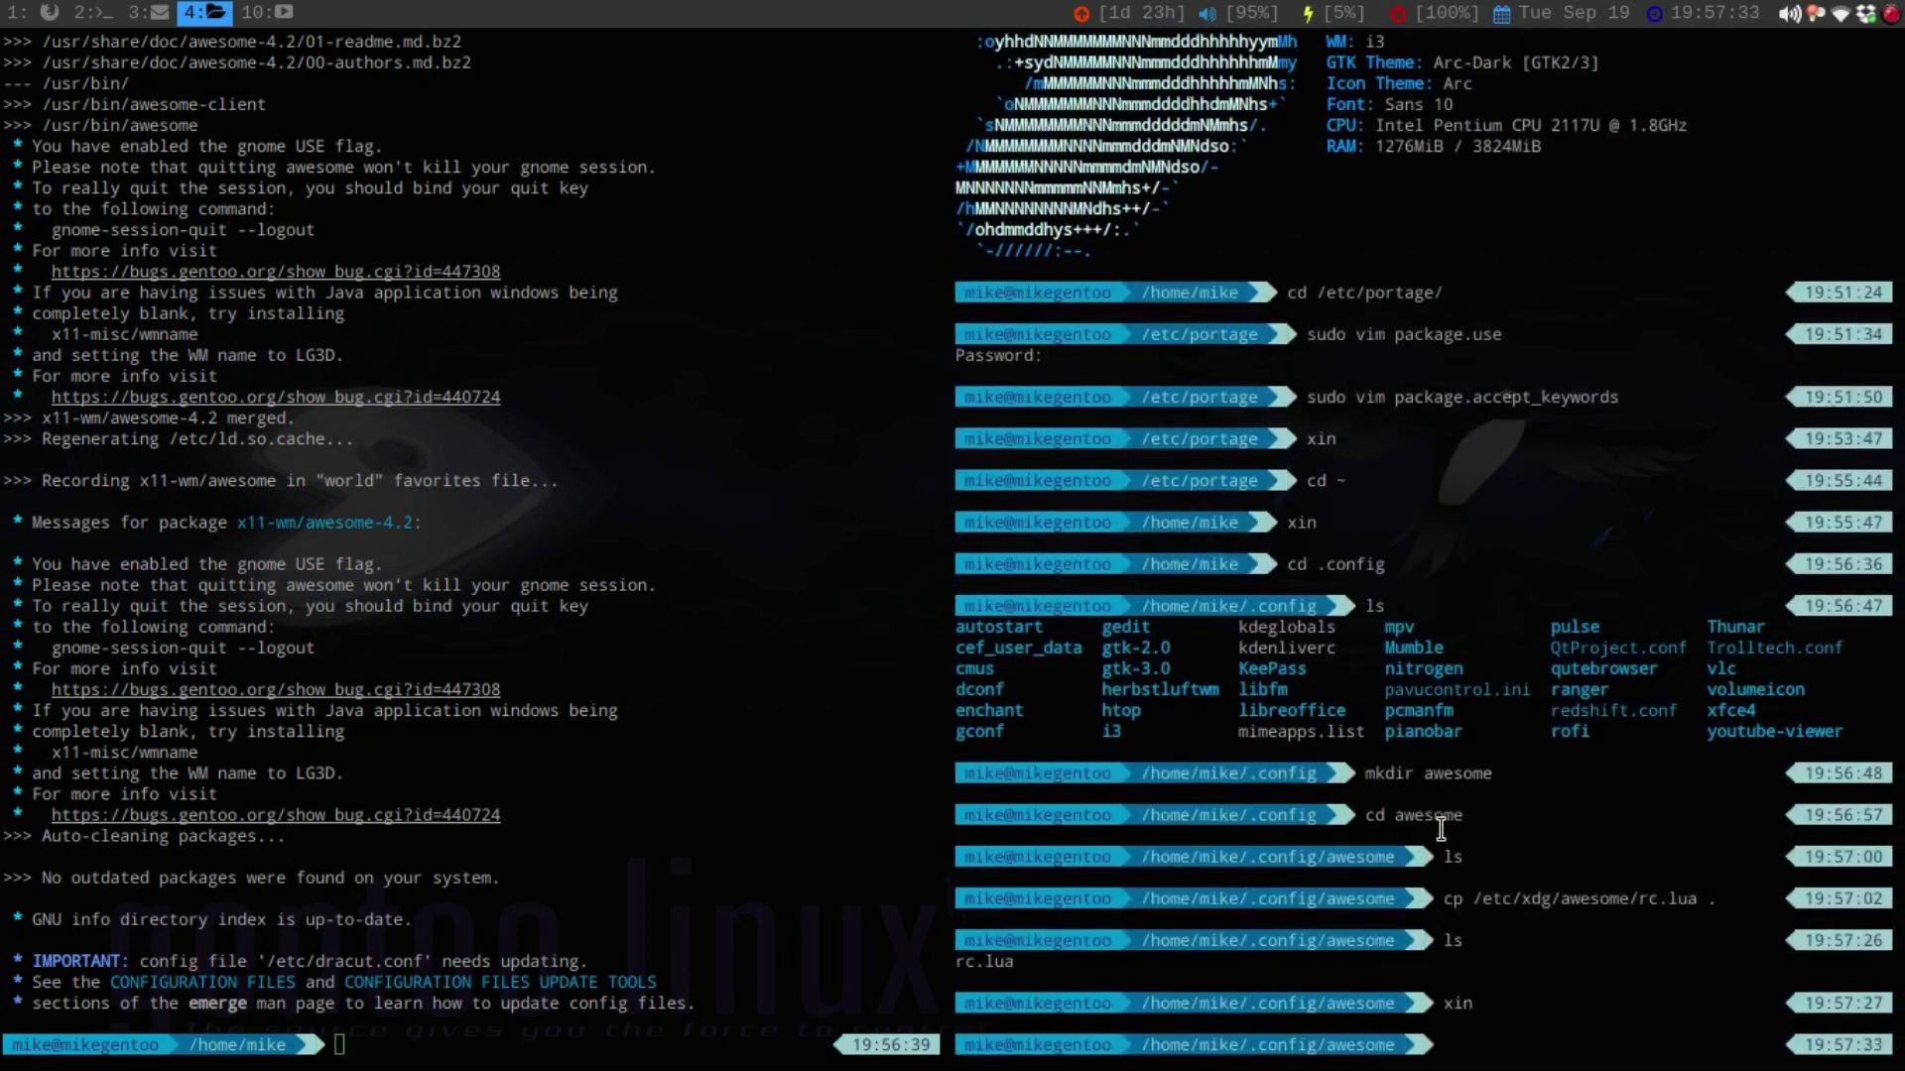
text(cd ~)
key(Return)
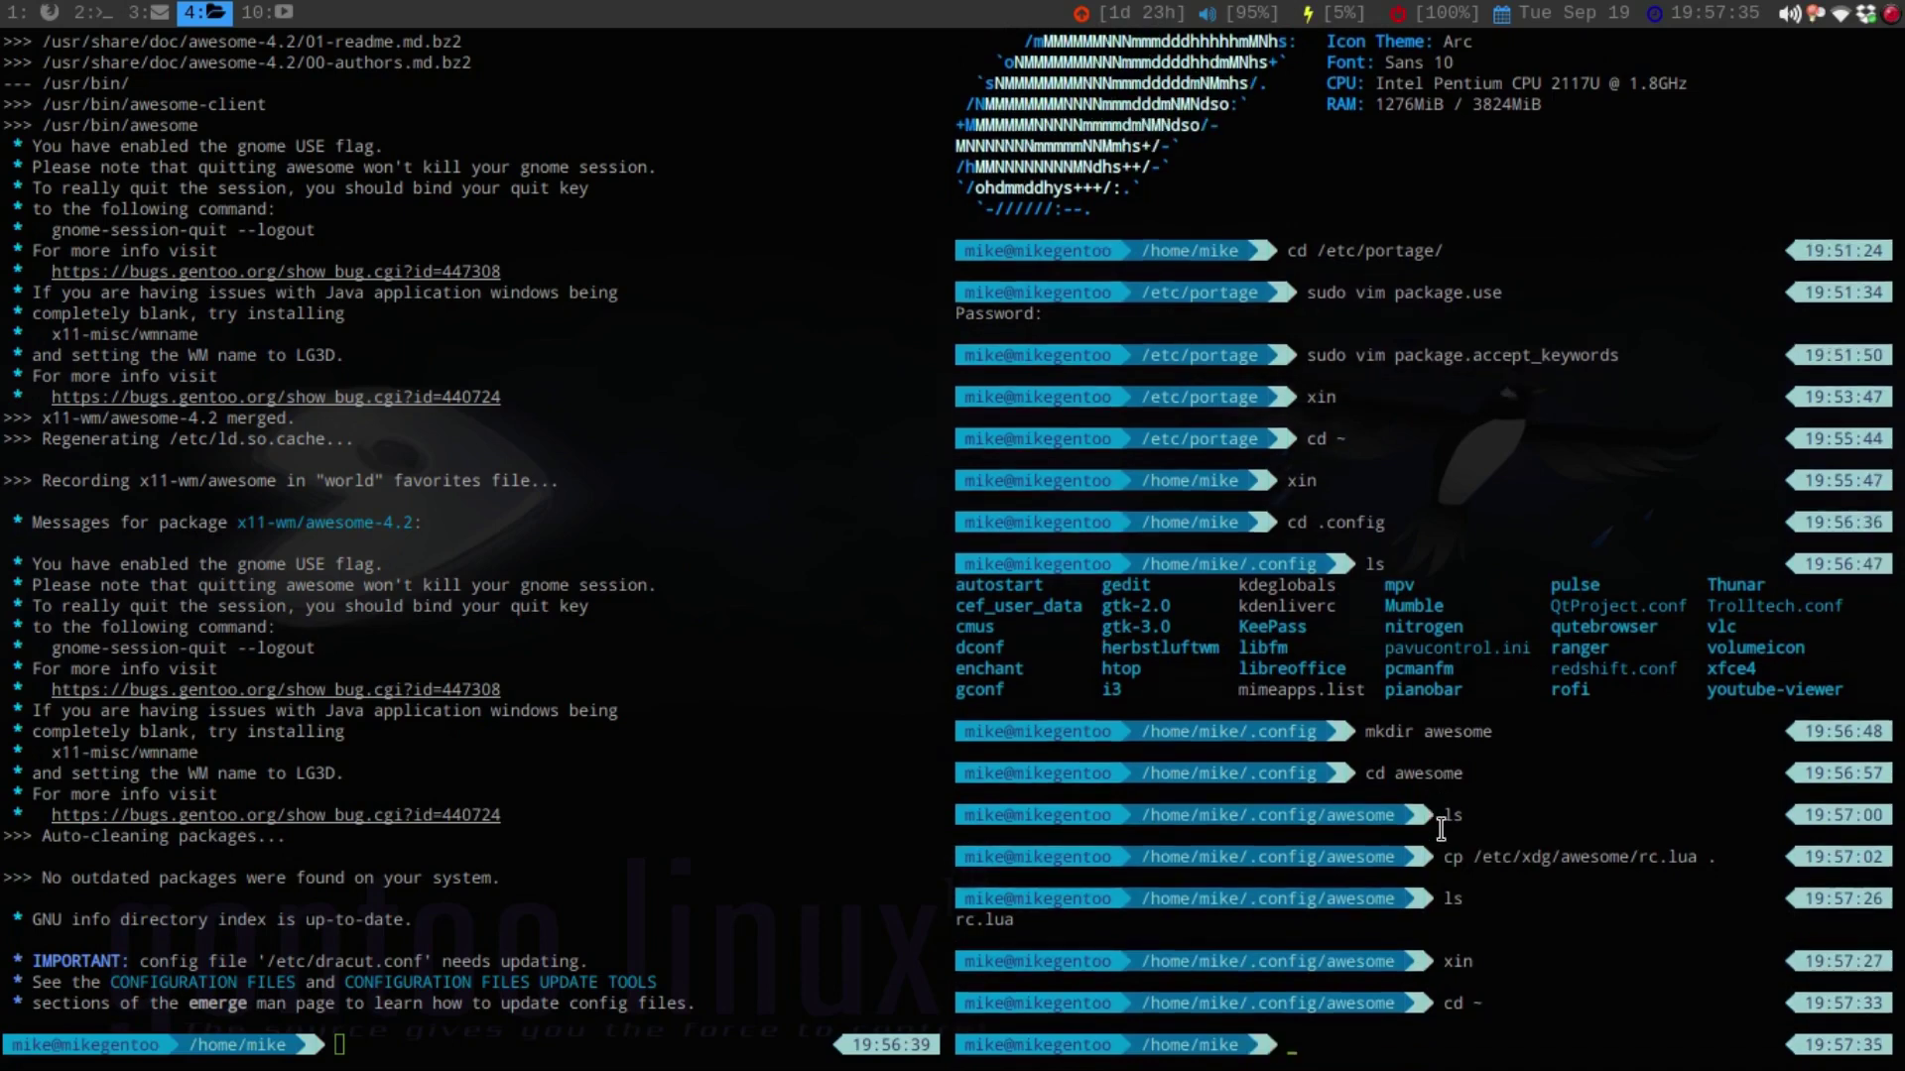
text(xin)
key(Return)
key(e)
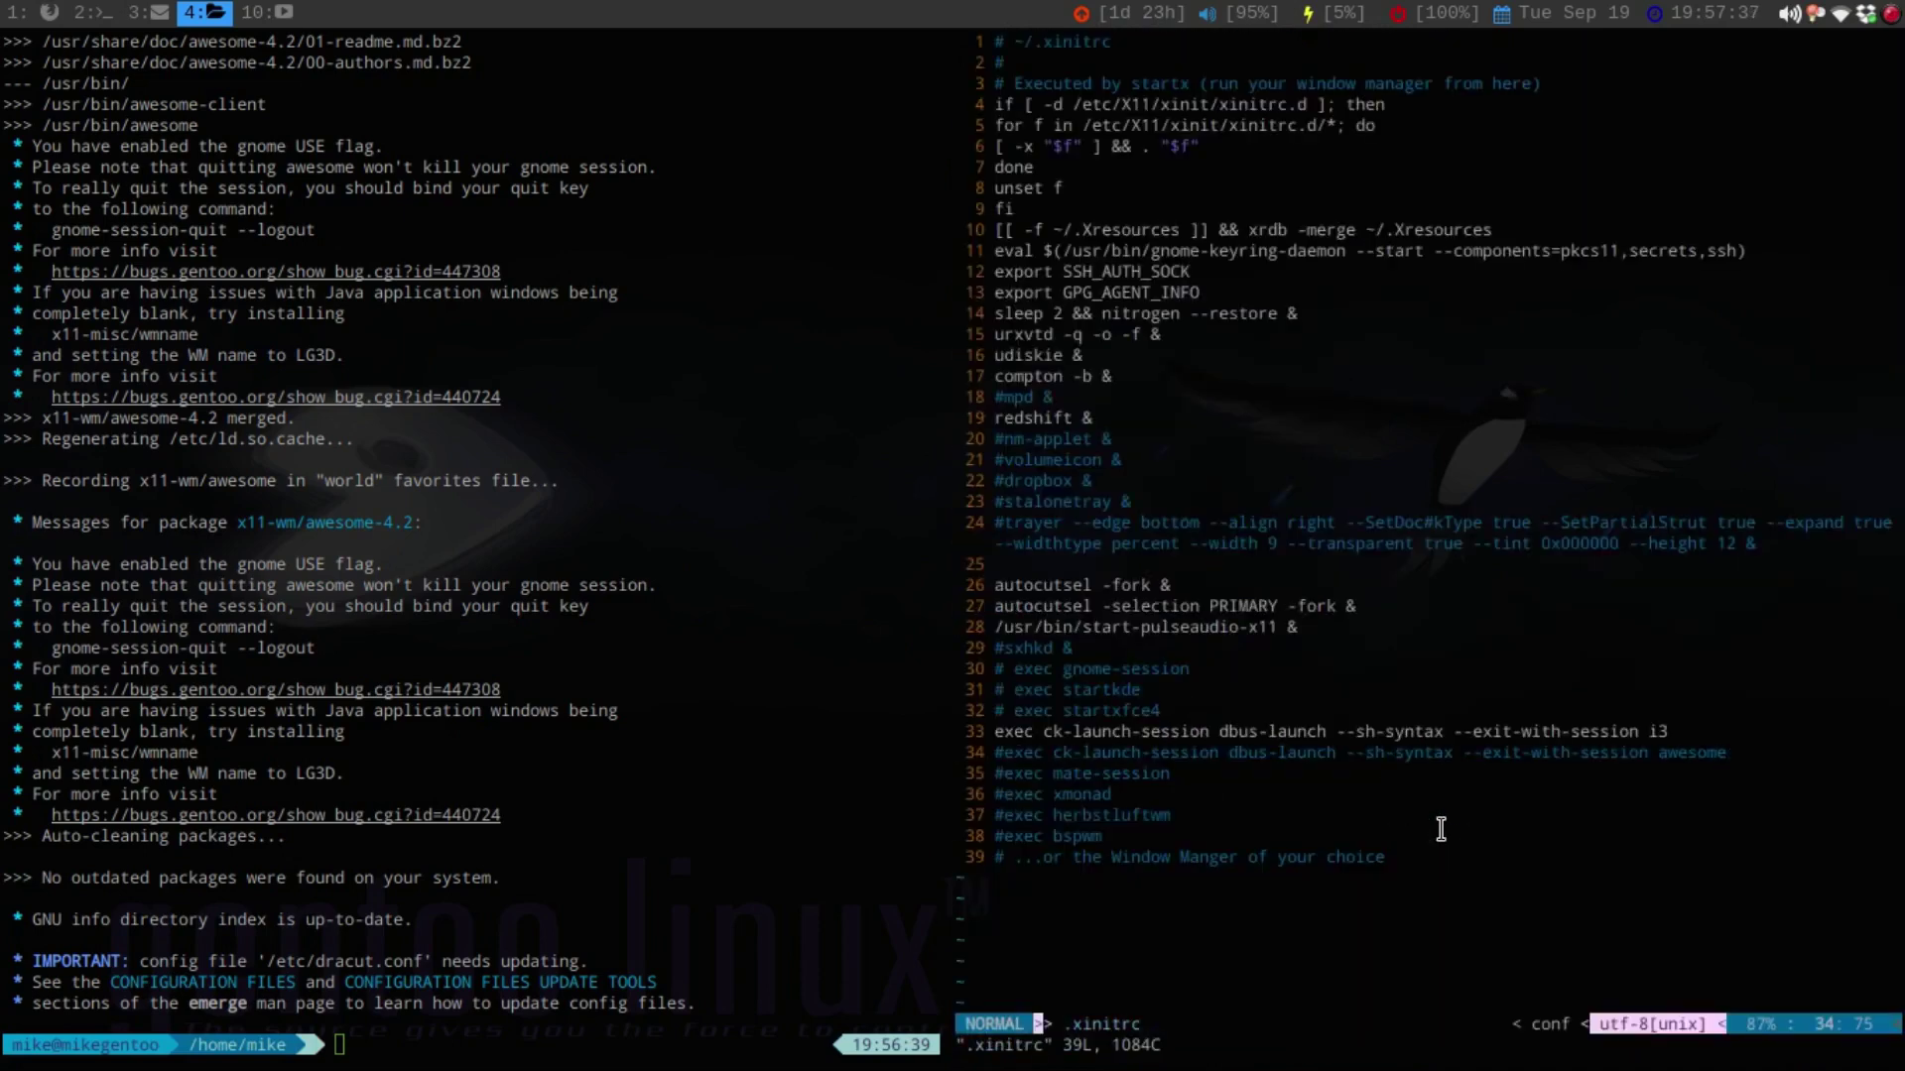
Comment out the i3 launch line on line 33 with a leading '#'.
key(k)
key(h)
key(h)
text(i#j)
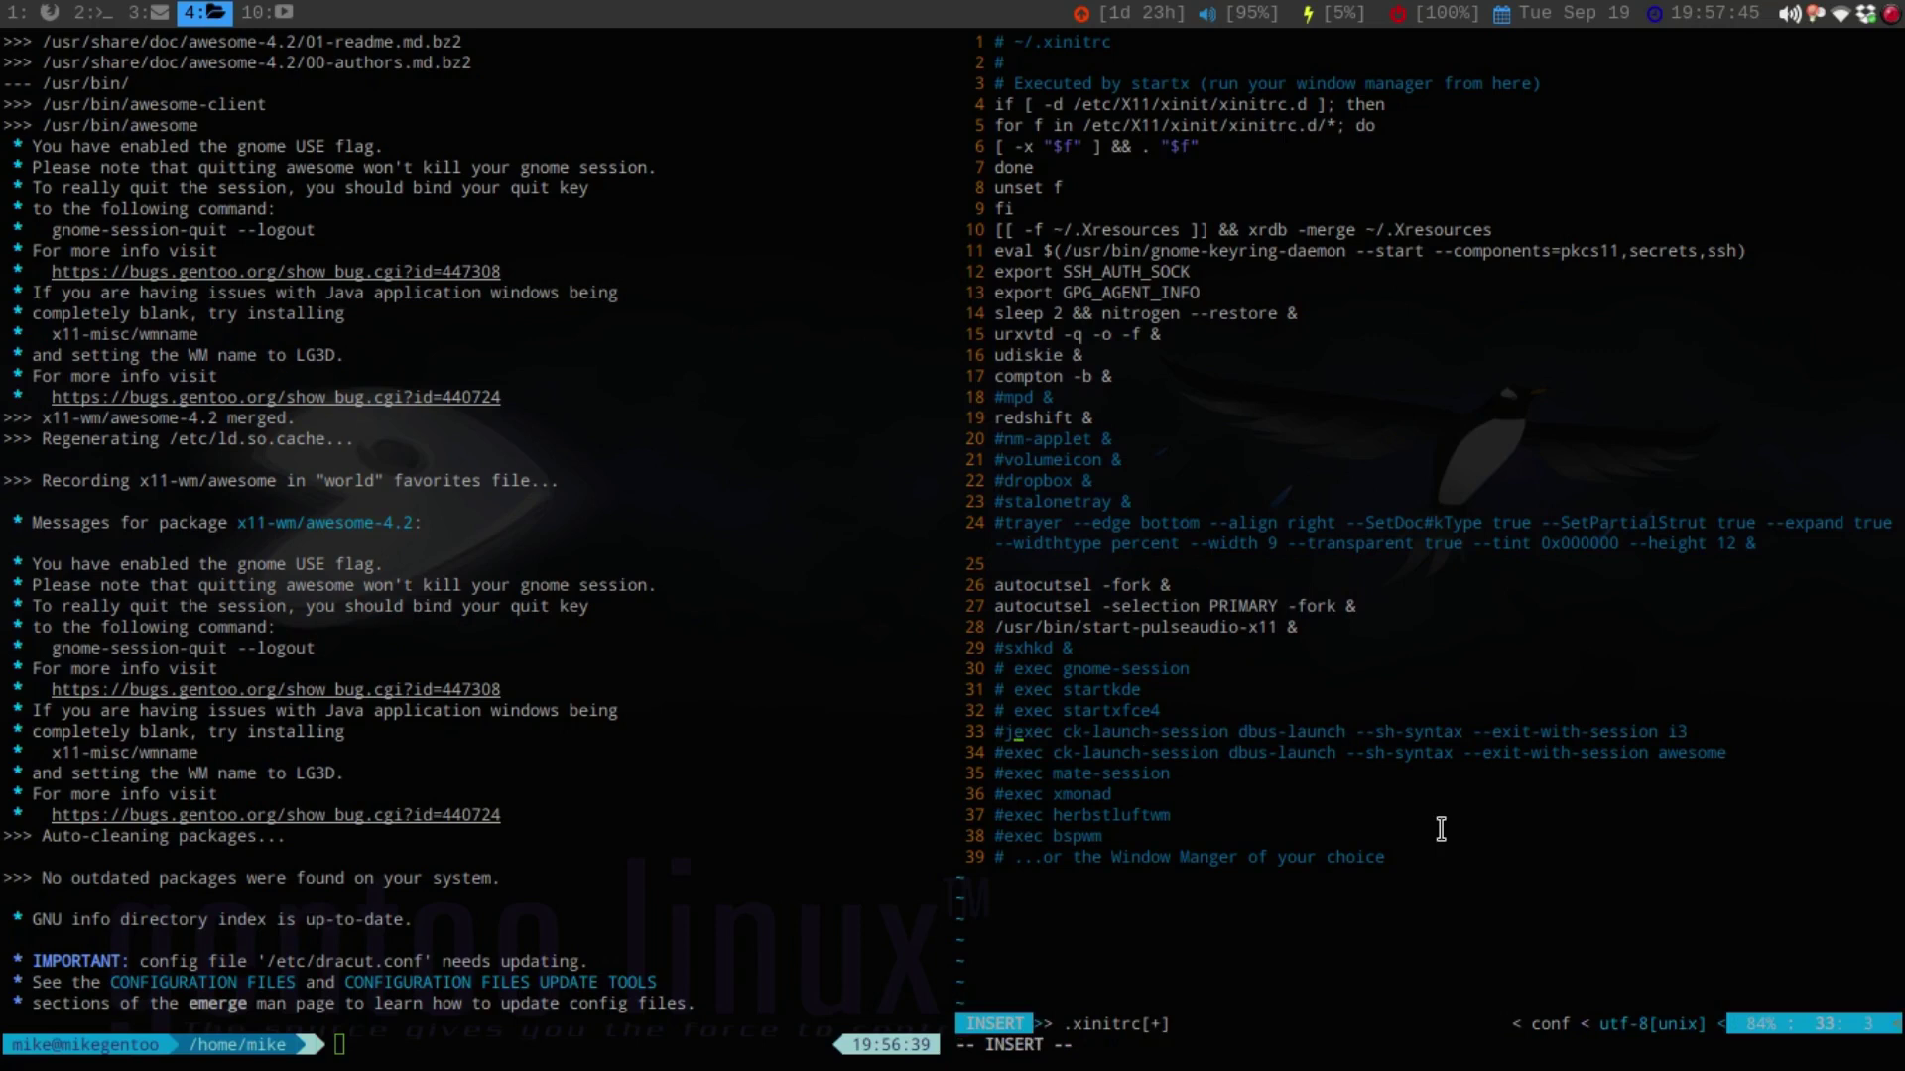
key(BackSpace)
key(ctrl+p)
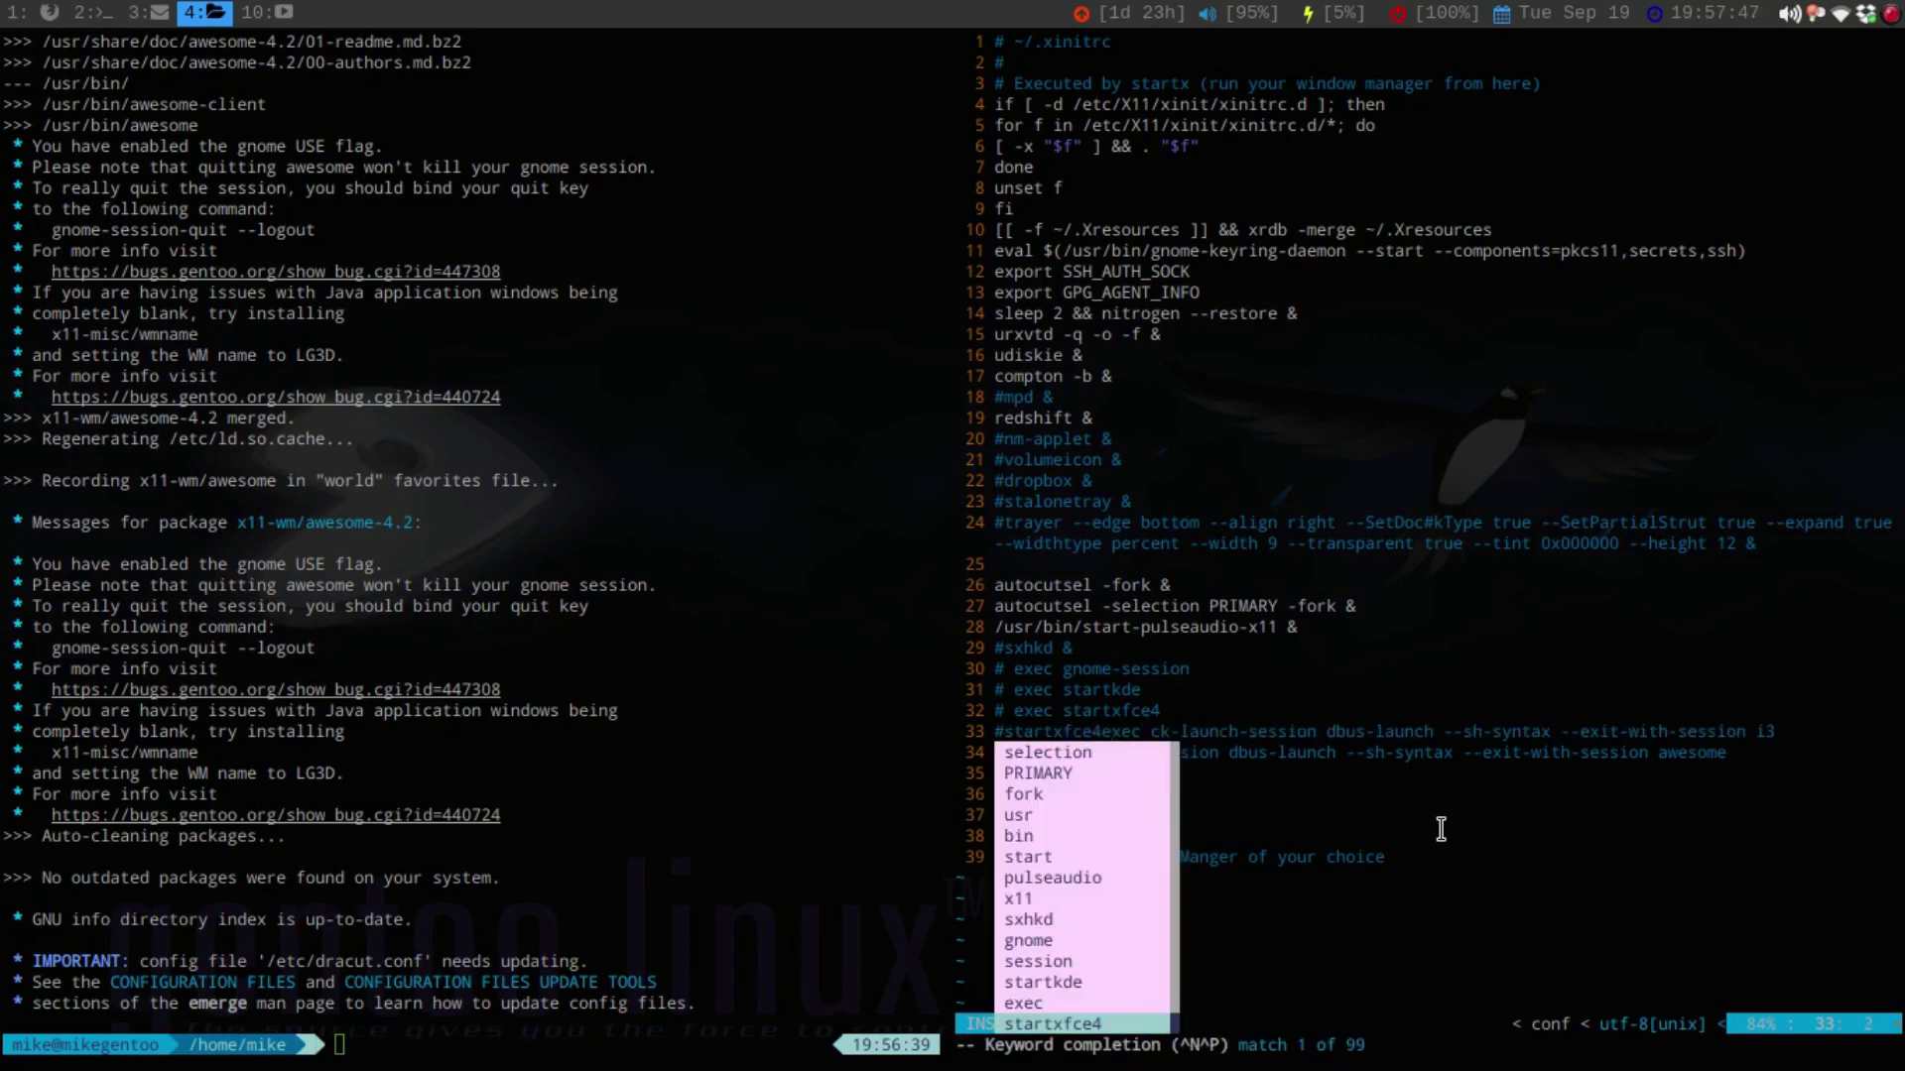
key(Escape)
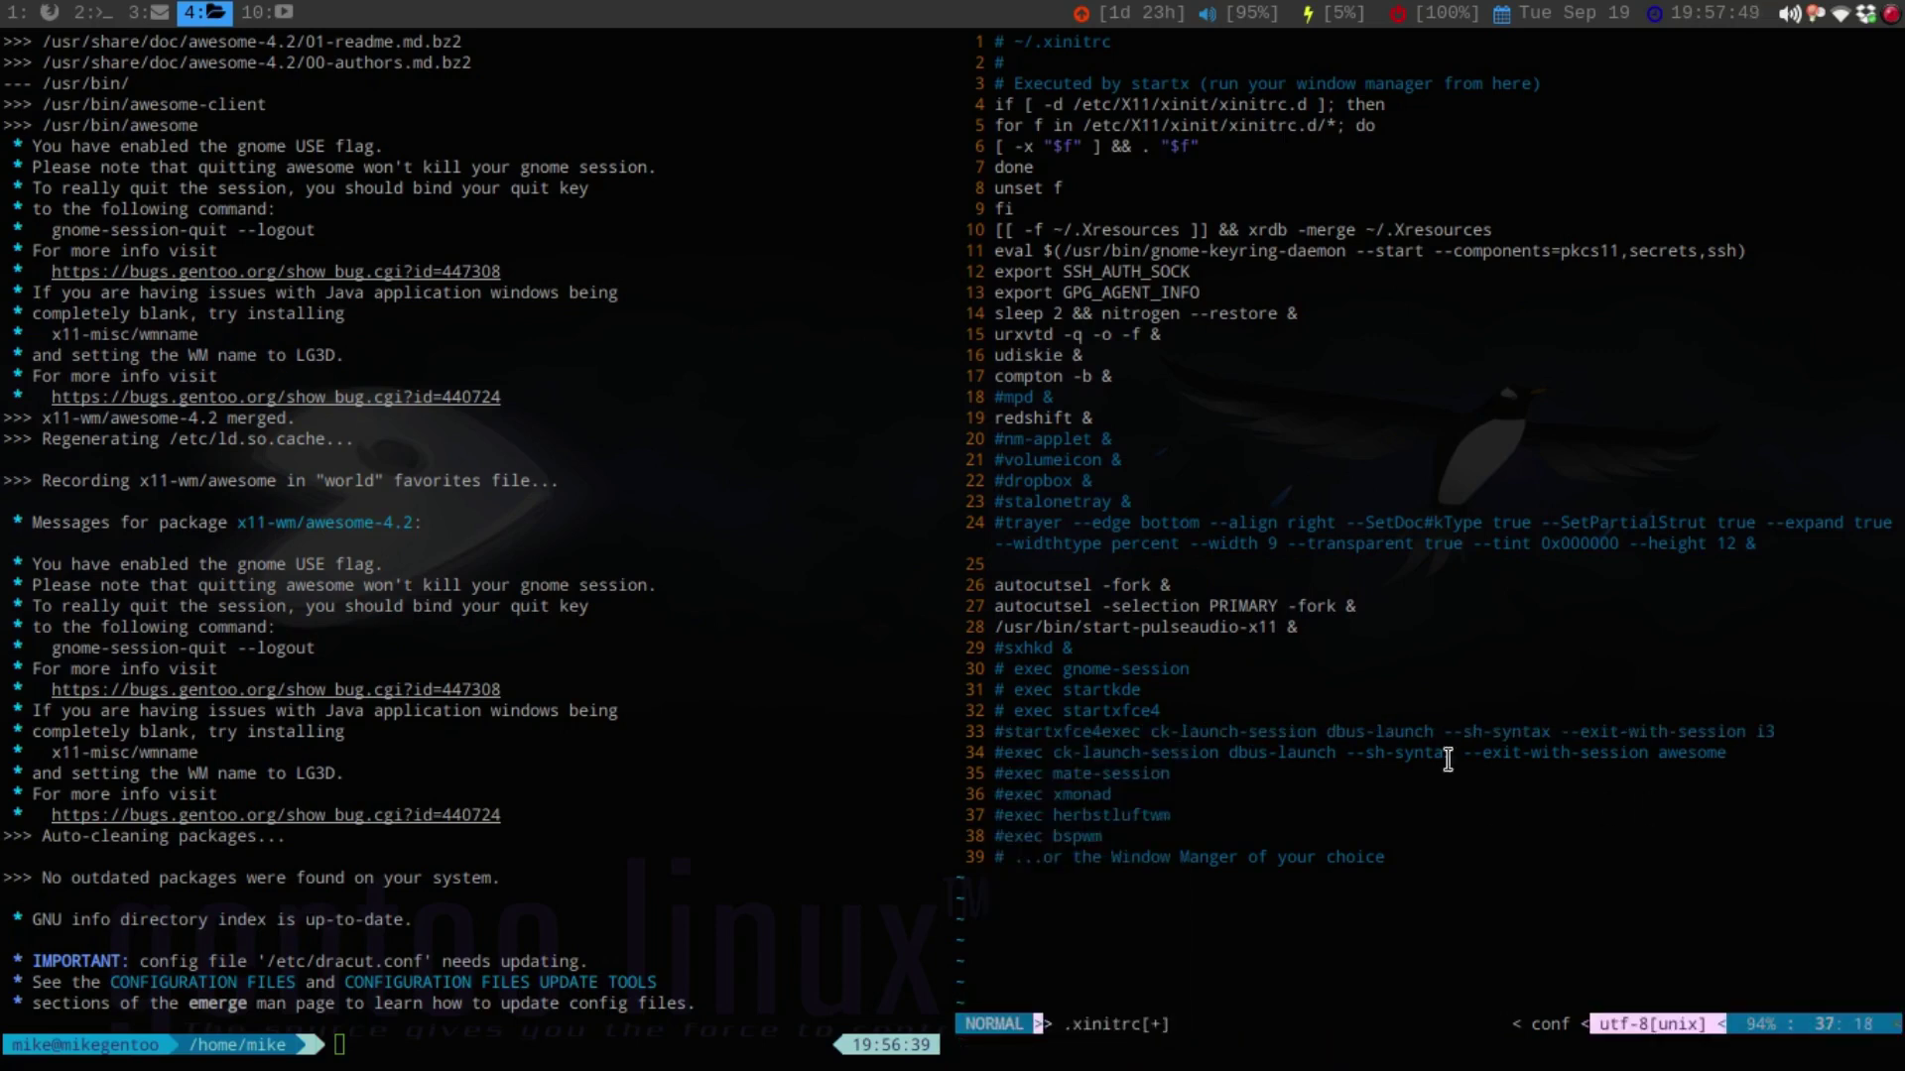
click(1170, 815)
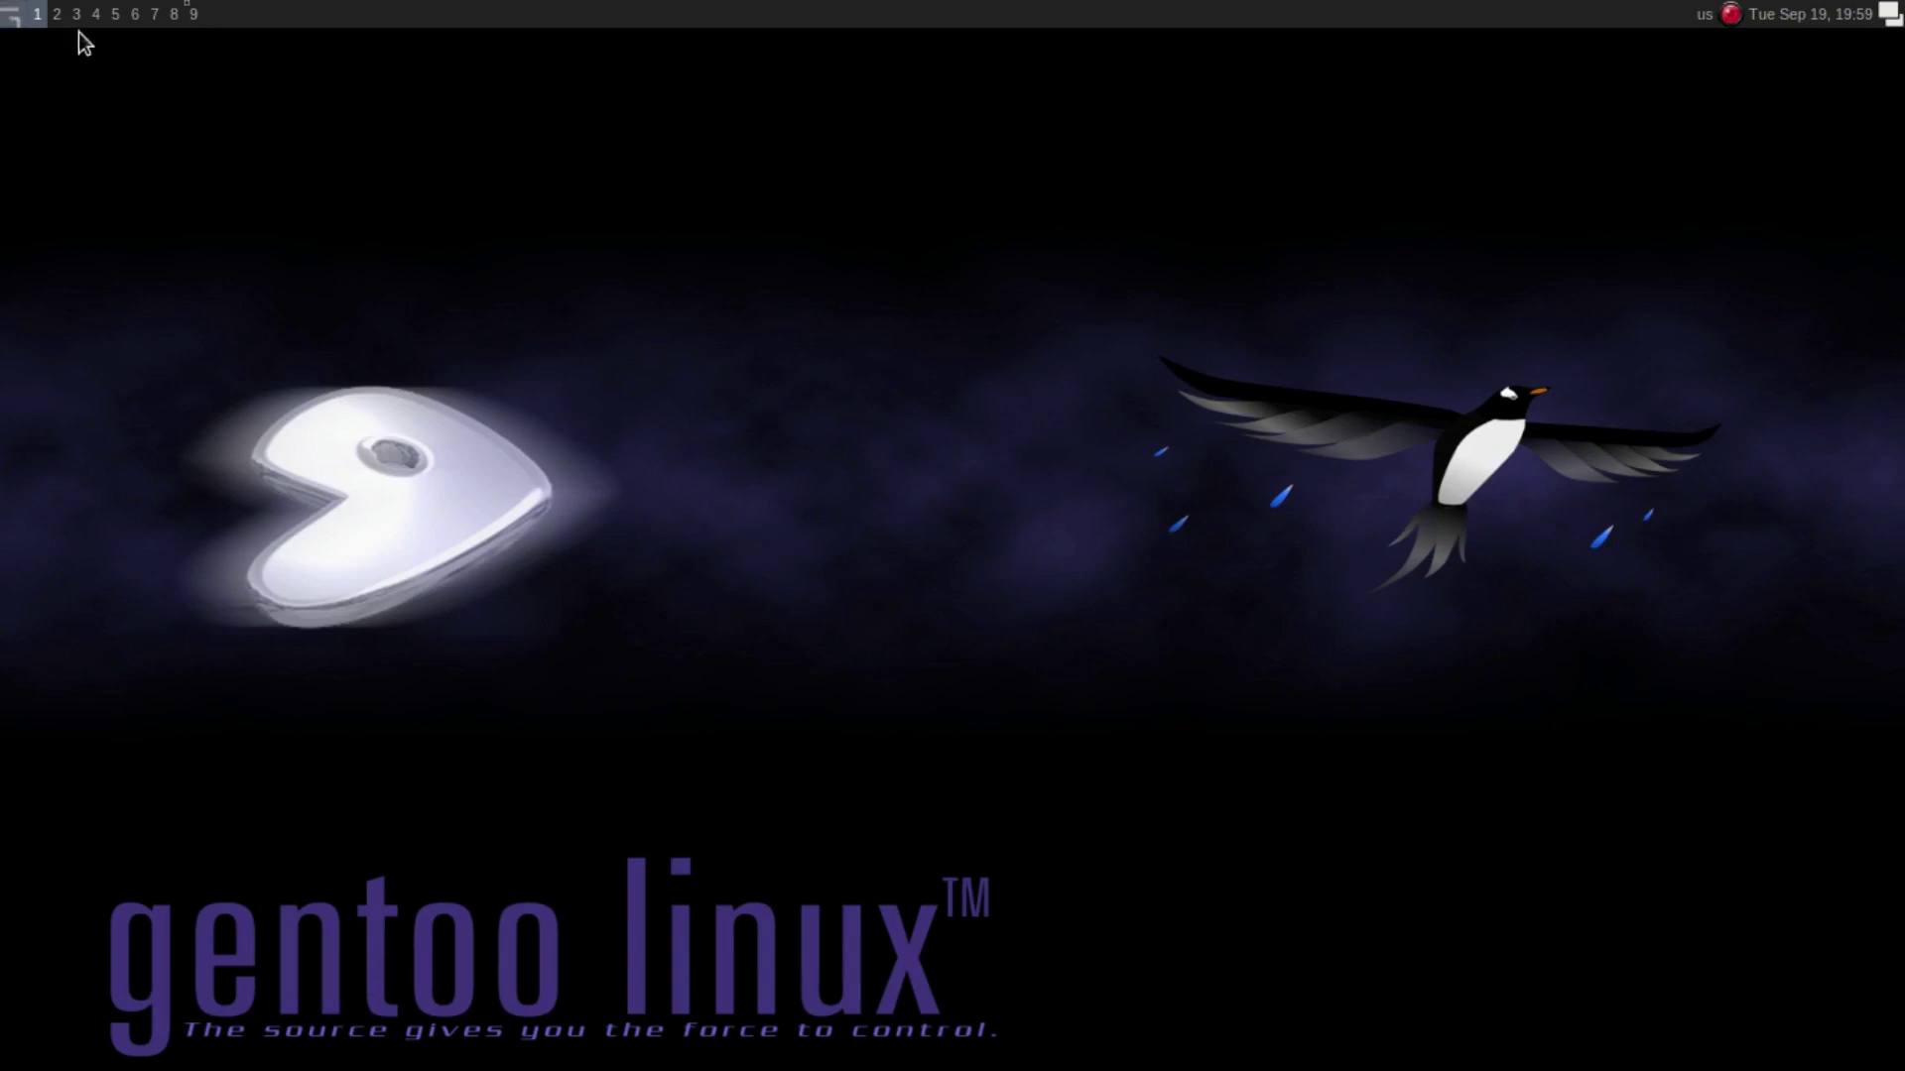
Open and dismiss the Awesome launcher menu, then set the workspace layout indicator to tile.
click(12, 16)
mouse_move(40, 47)
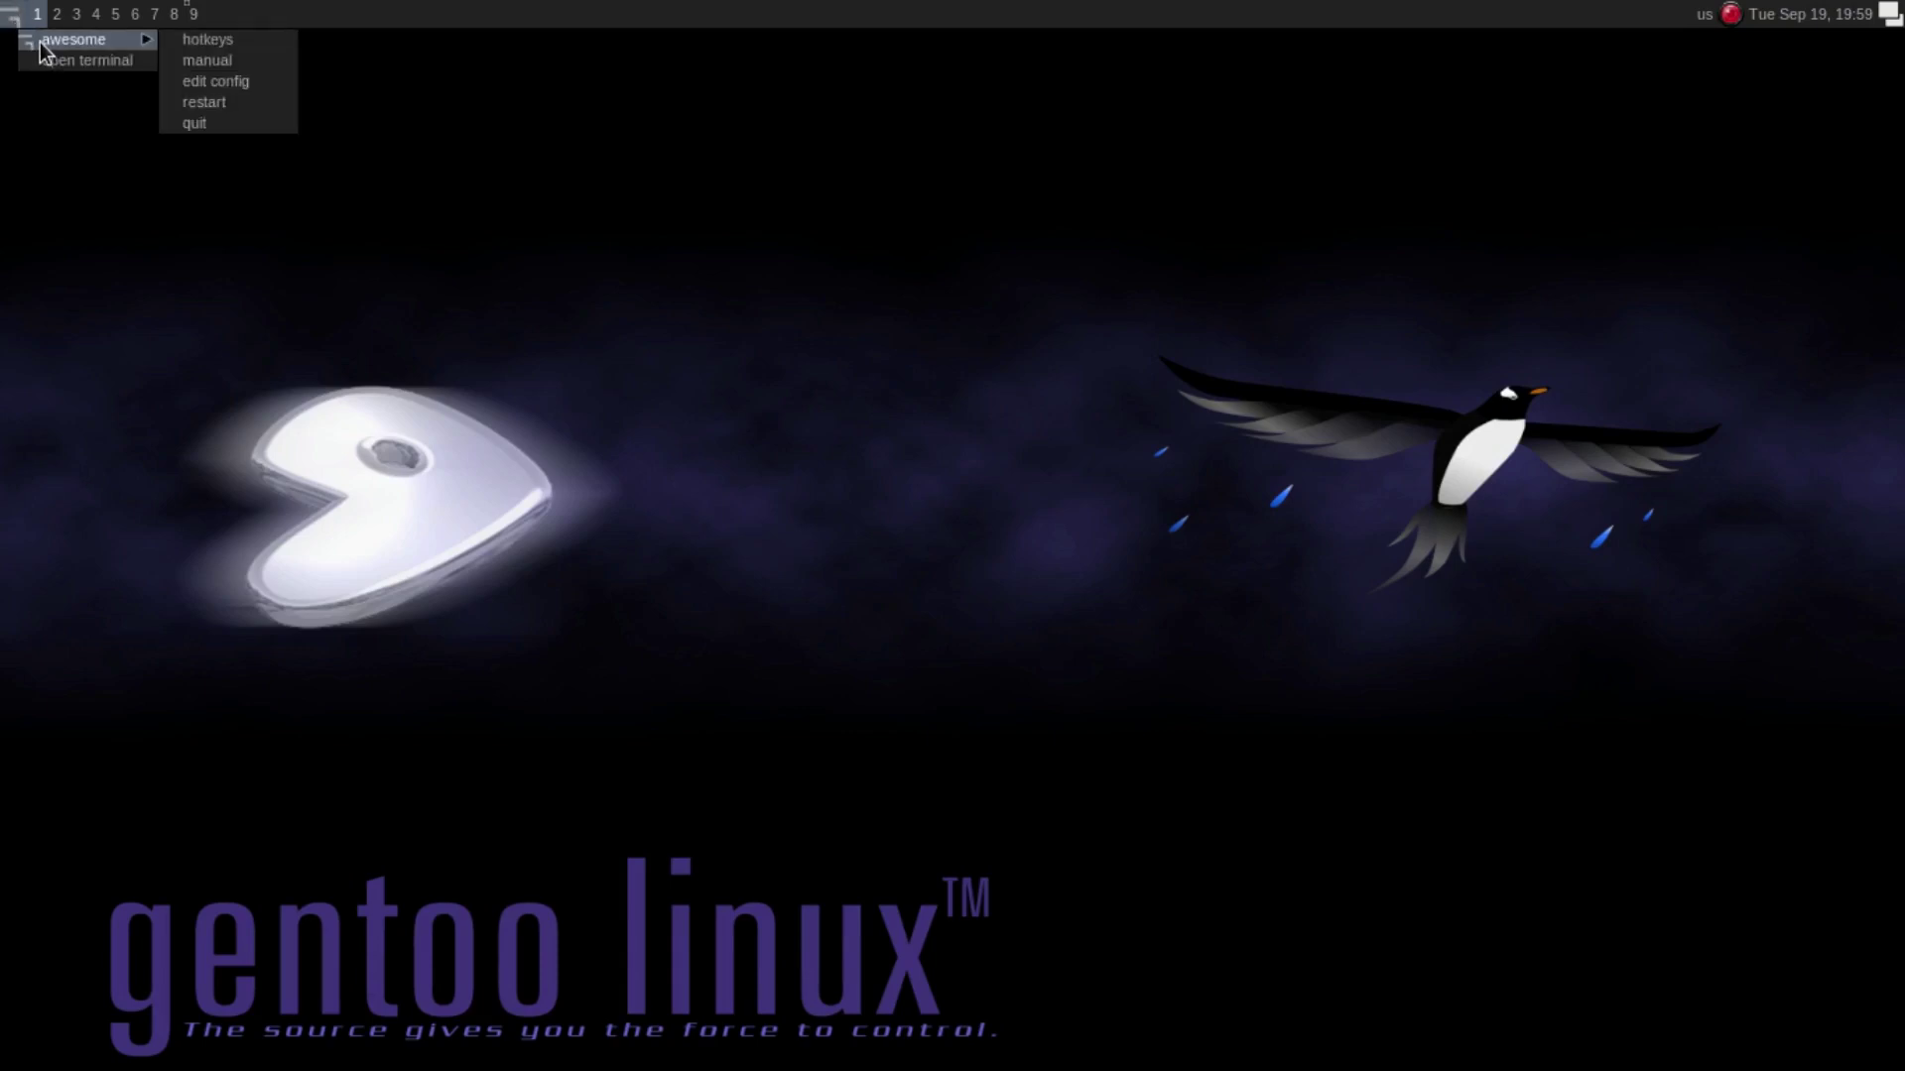
click(13, 26)
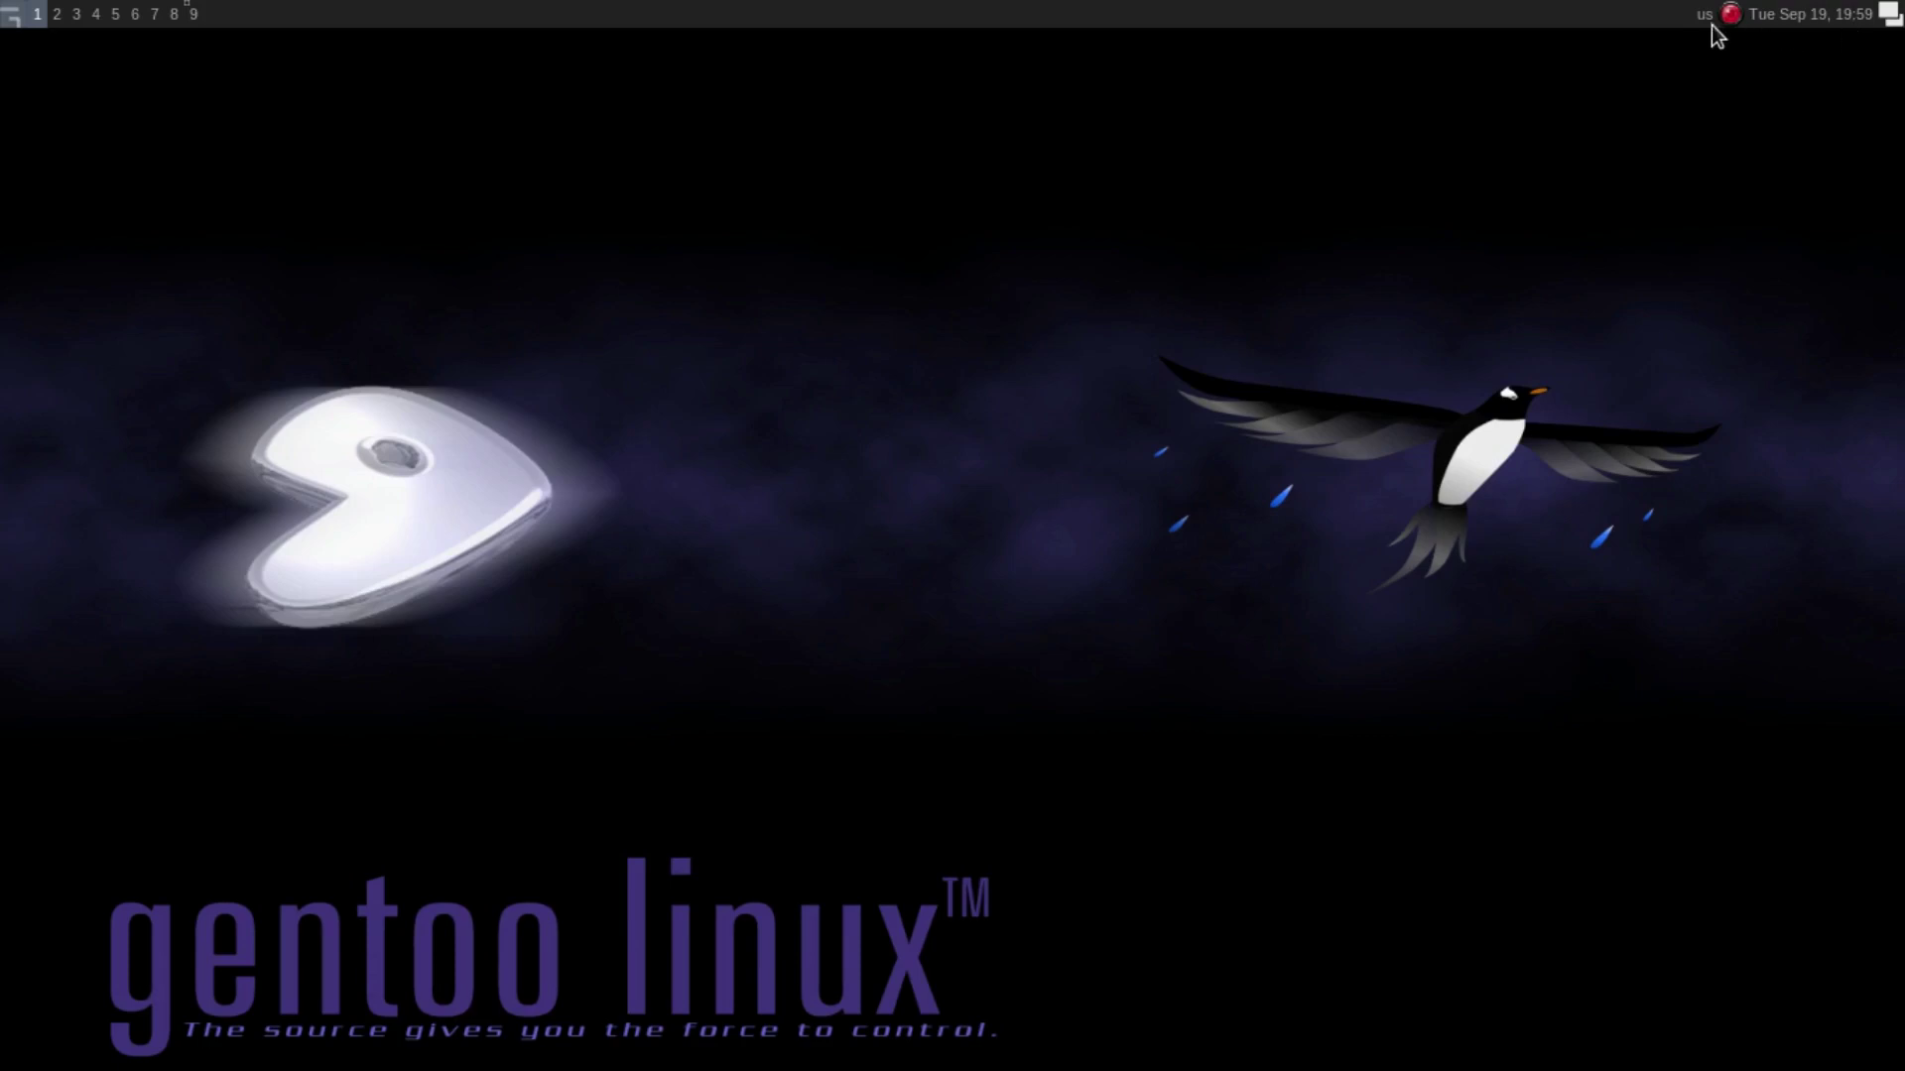
click(1884, 14)
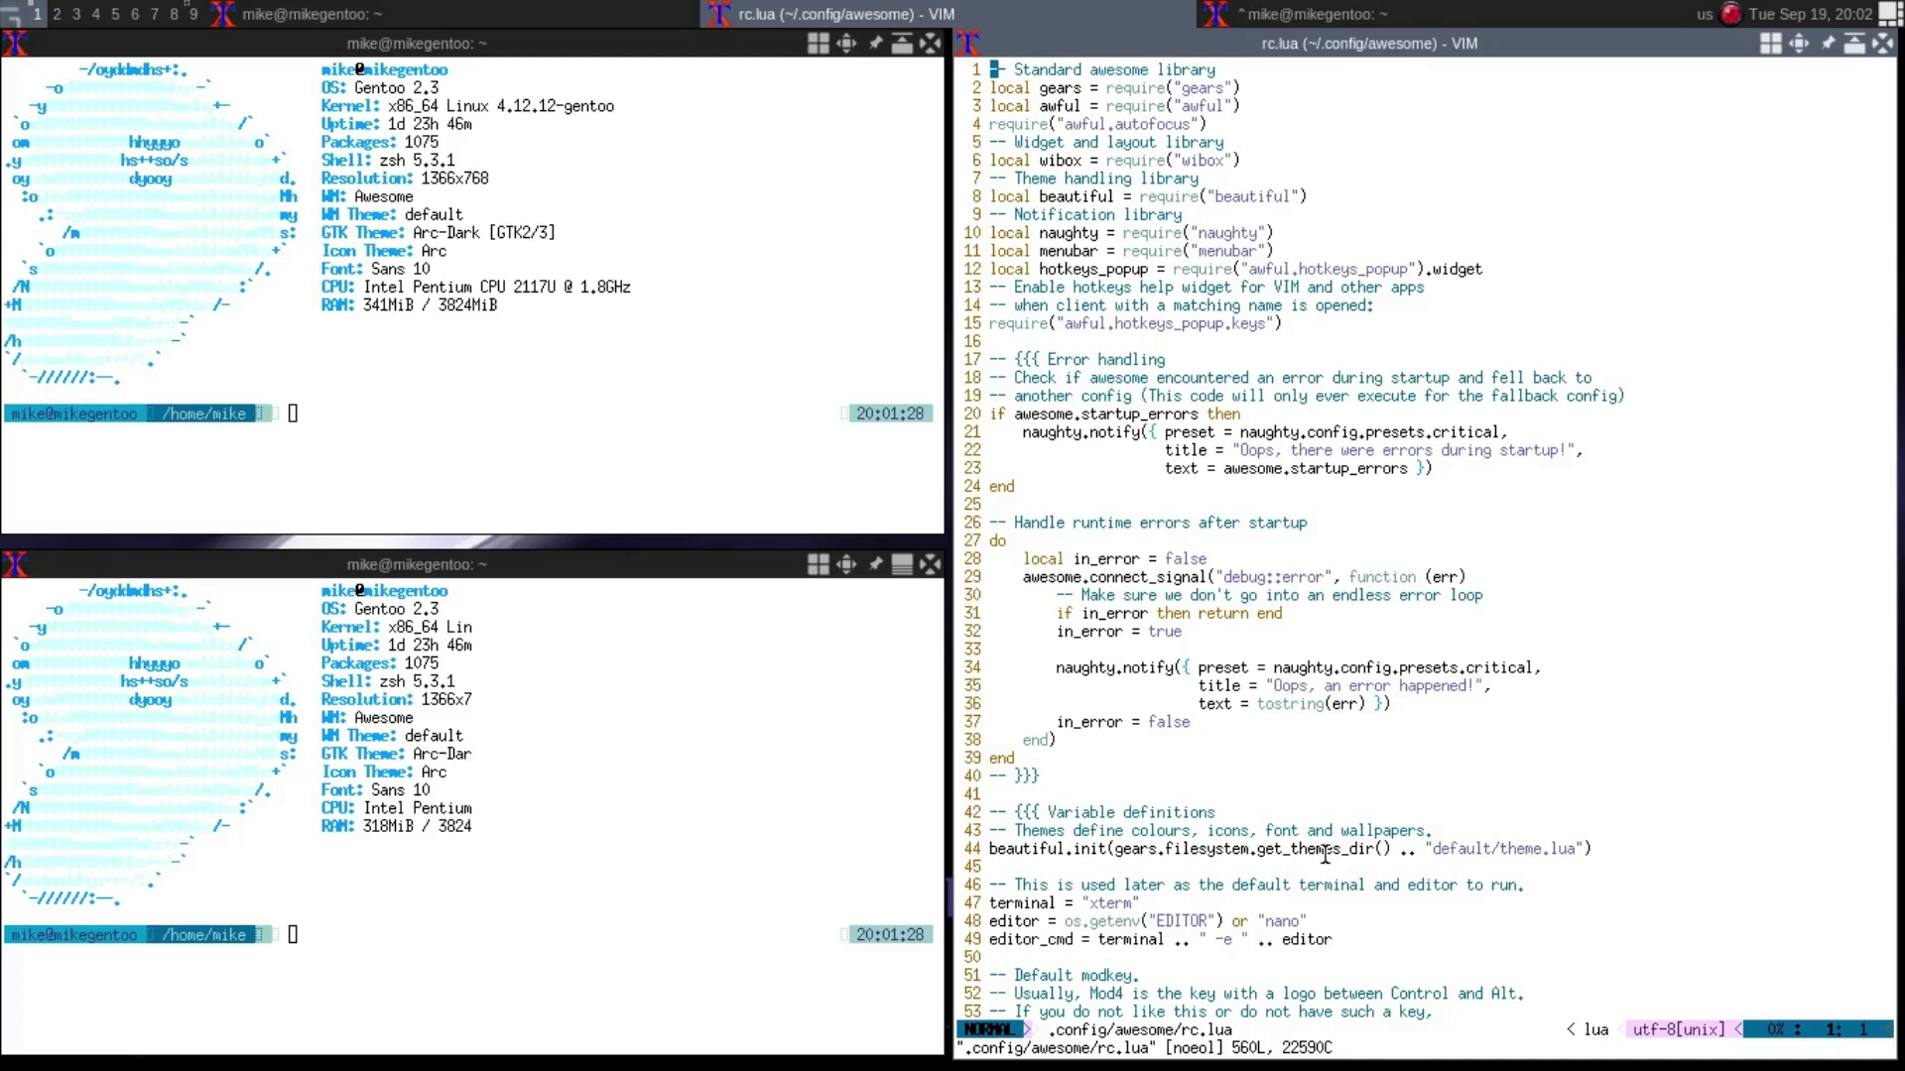
In rc.lua, change the default terminal from "xterm" to "urxvt".
key(j)
key(j)
key(j)
key(j)
key(j)
key(j)
key(j)
key(j)
key(j)
key(j)
key(j)
key(j)
key(j)
key(j)
key(j)
key(j)
key(j)
key(j)
key(j)
key(j)
key(j)
key(k)
key(k)
key(l)
key(l)
key(l)
key(l)
key(l)
key(l)
key(l)
key(l)
key(l)
key(l)
key(l)
key(l)
key(l)
key(l)
key(l)
key(l)
key(a)
key(BackSpace)
key(BackSpace)
key(BackSpace)
key(BackSpace)
key(BackSpace)
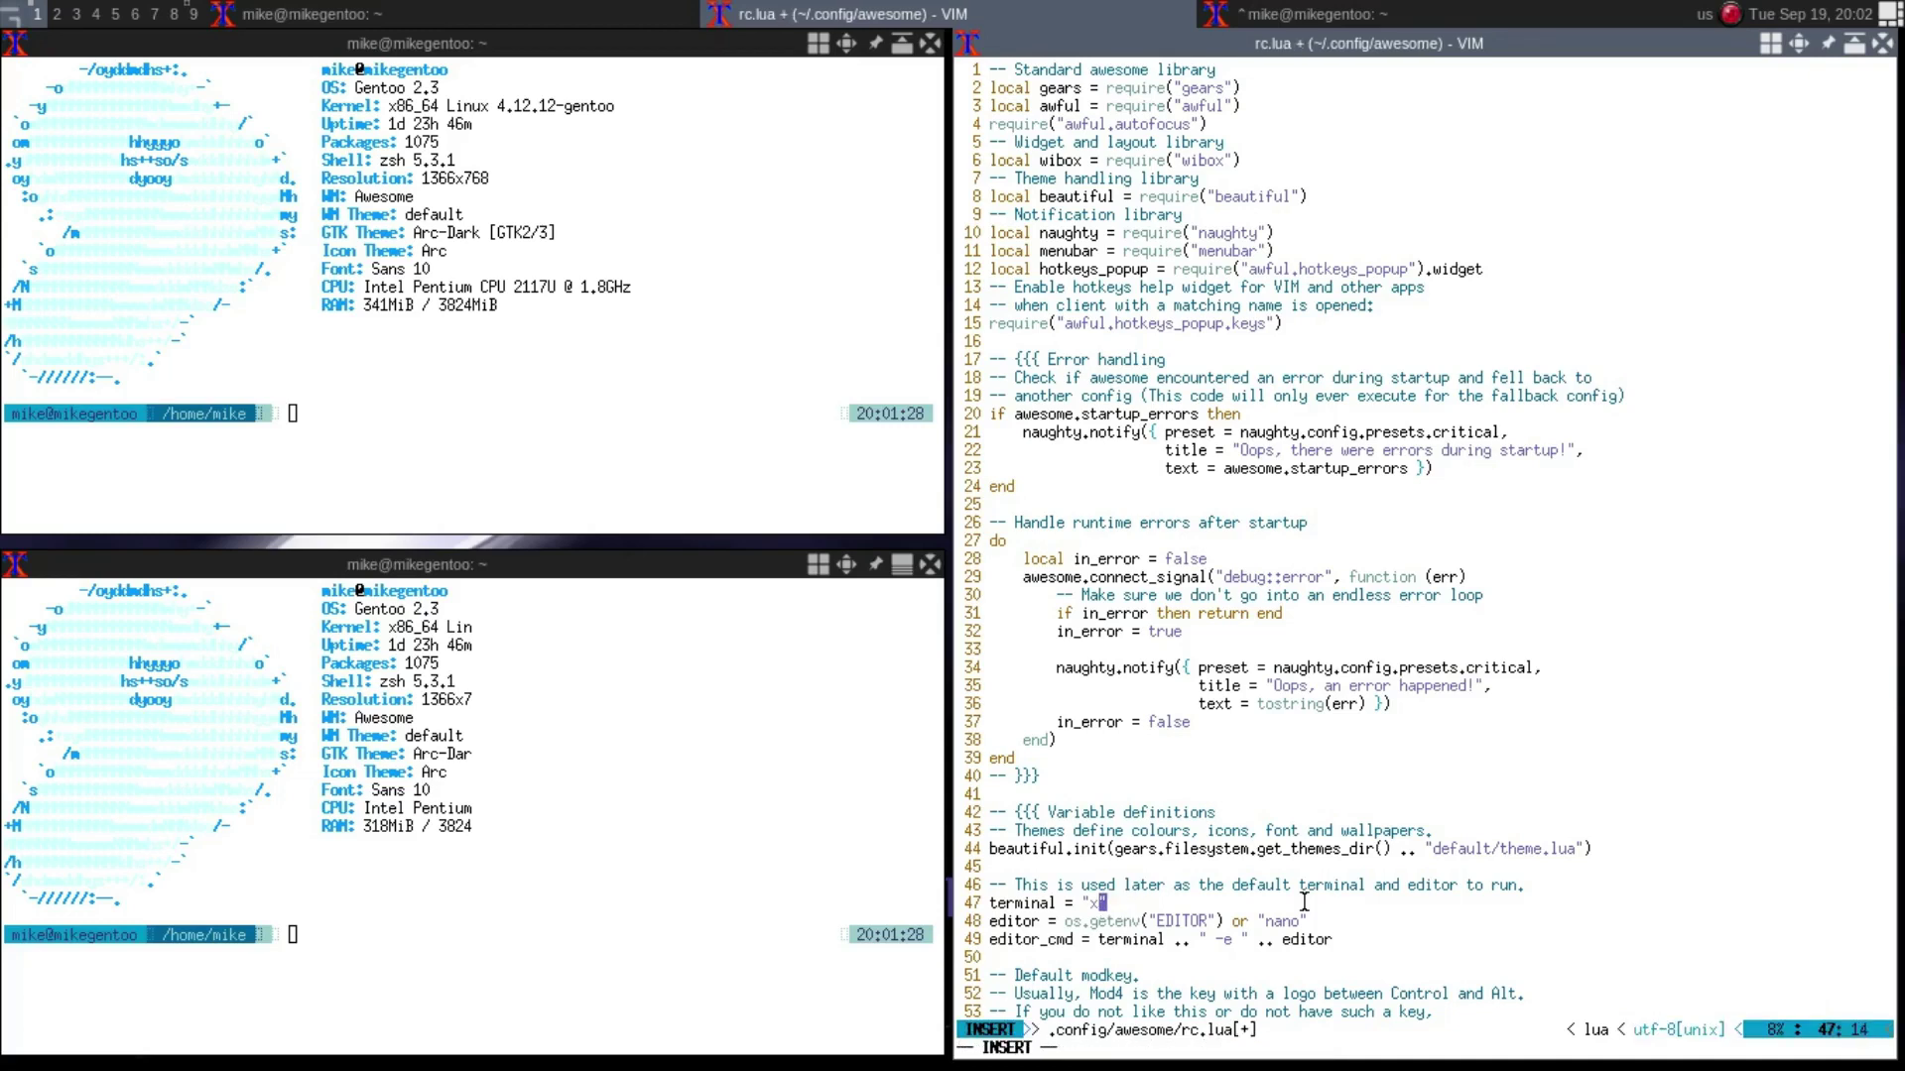
text(urxvt)
Move to the default editor lines of rc.lua.
key(Down)
key(Down)
key(Up)
key(Right)
key(Right)
key(Right)
key(Right)
key(Right)
key(Right)
key(Right)
key(Right)
key(Right)
key(Right)
key(Right)
key(Right)
key(Right)
key(Right)
key(Right)
key(Right)
key(Right)
key(Down)
key(Down)
key(Down)
key(Down)
key(Down)
key(Down)
key(Down)
key(Down)
key(Down)
key(Down)
key(Down)
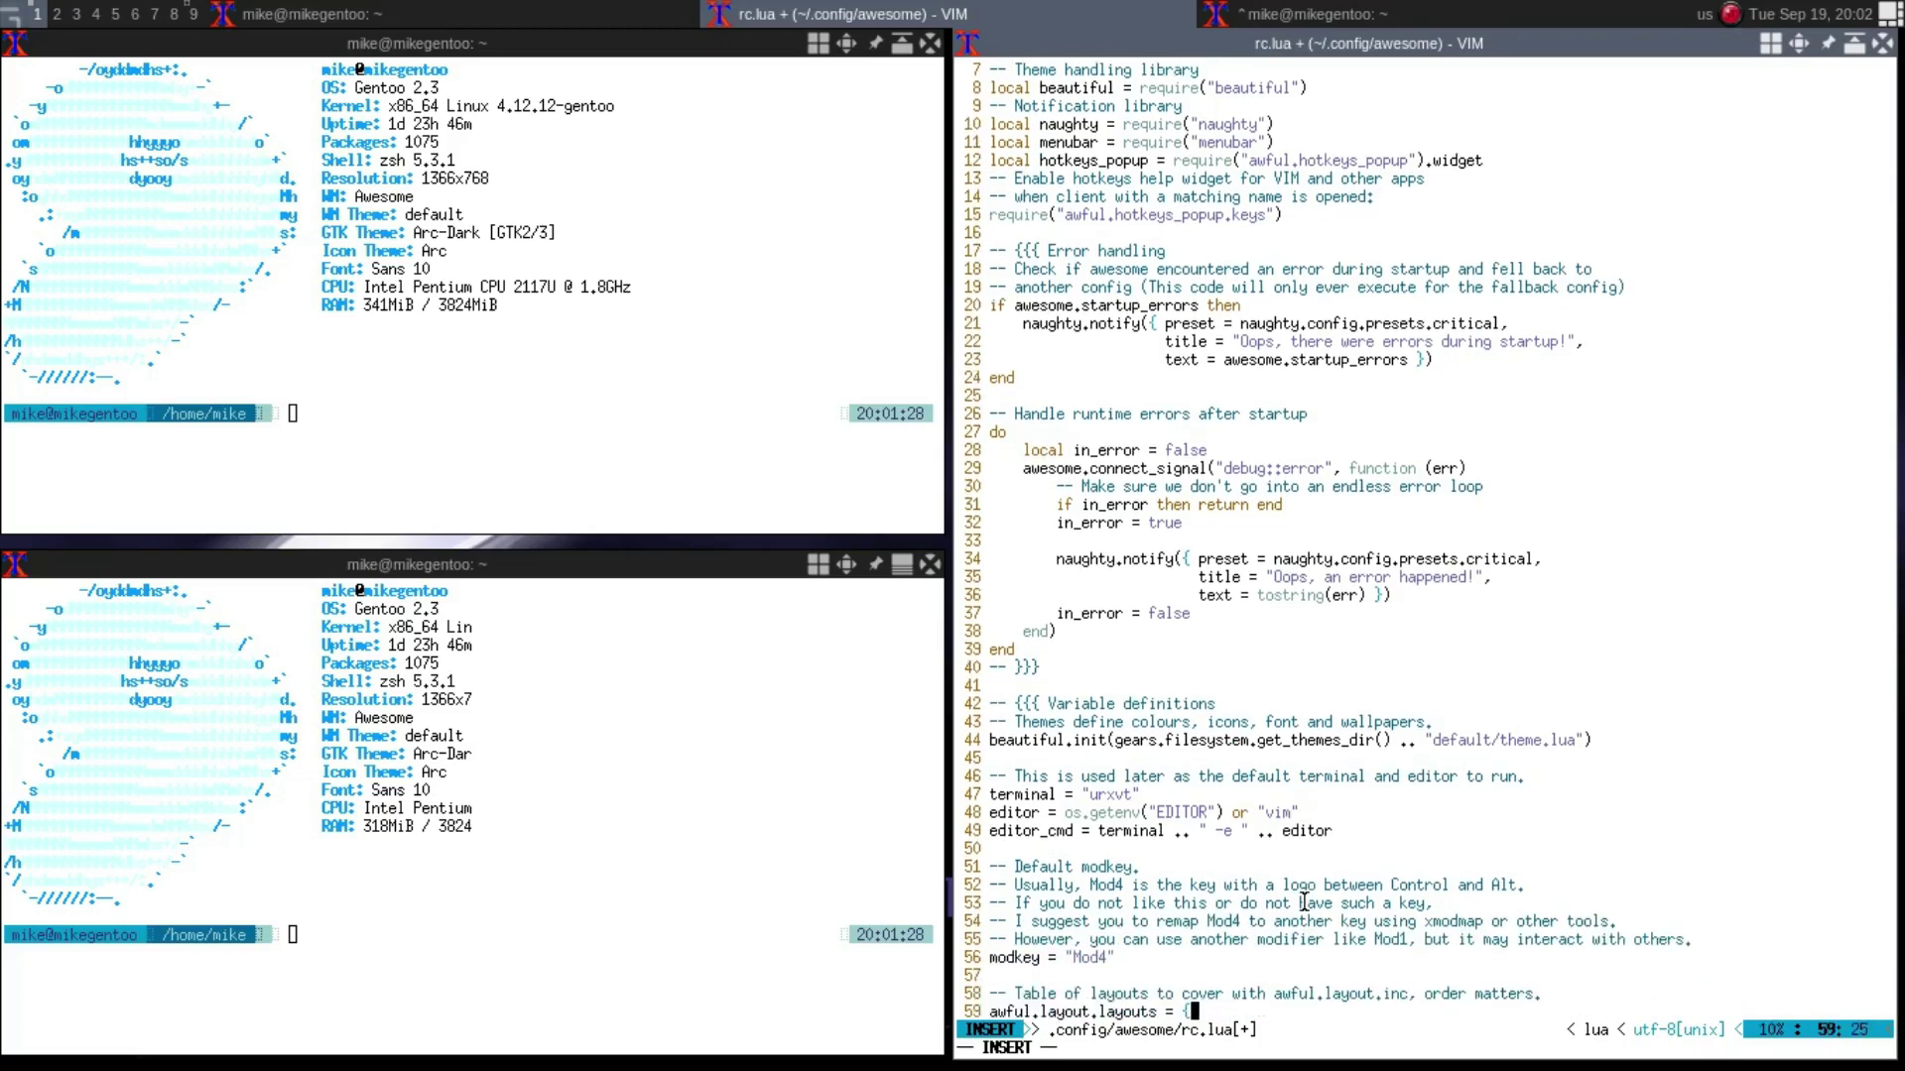
Replace the 4 in the modkey value Mod4 and leave insert mode.
key(Up)
key(Up)
key(Up)
key(Left)
key(BackSpace)
text(1)
key(BackSpace)
text(2)
key(Escape)
click(619, 977)
Open the i3 config to confirm it uses Mod1, then set rc.lua's modkey to Mod1.
text(e)
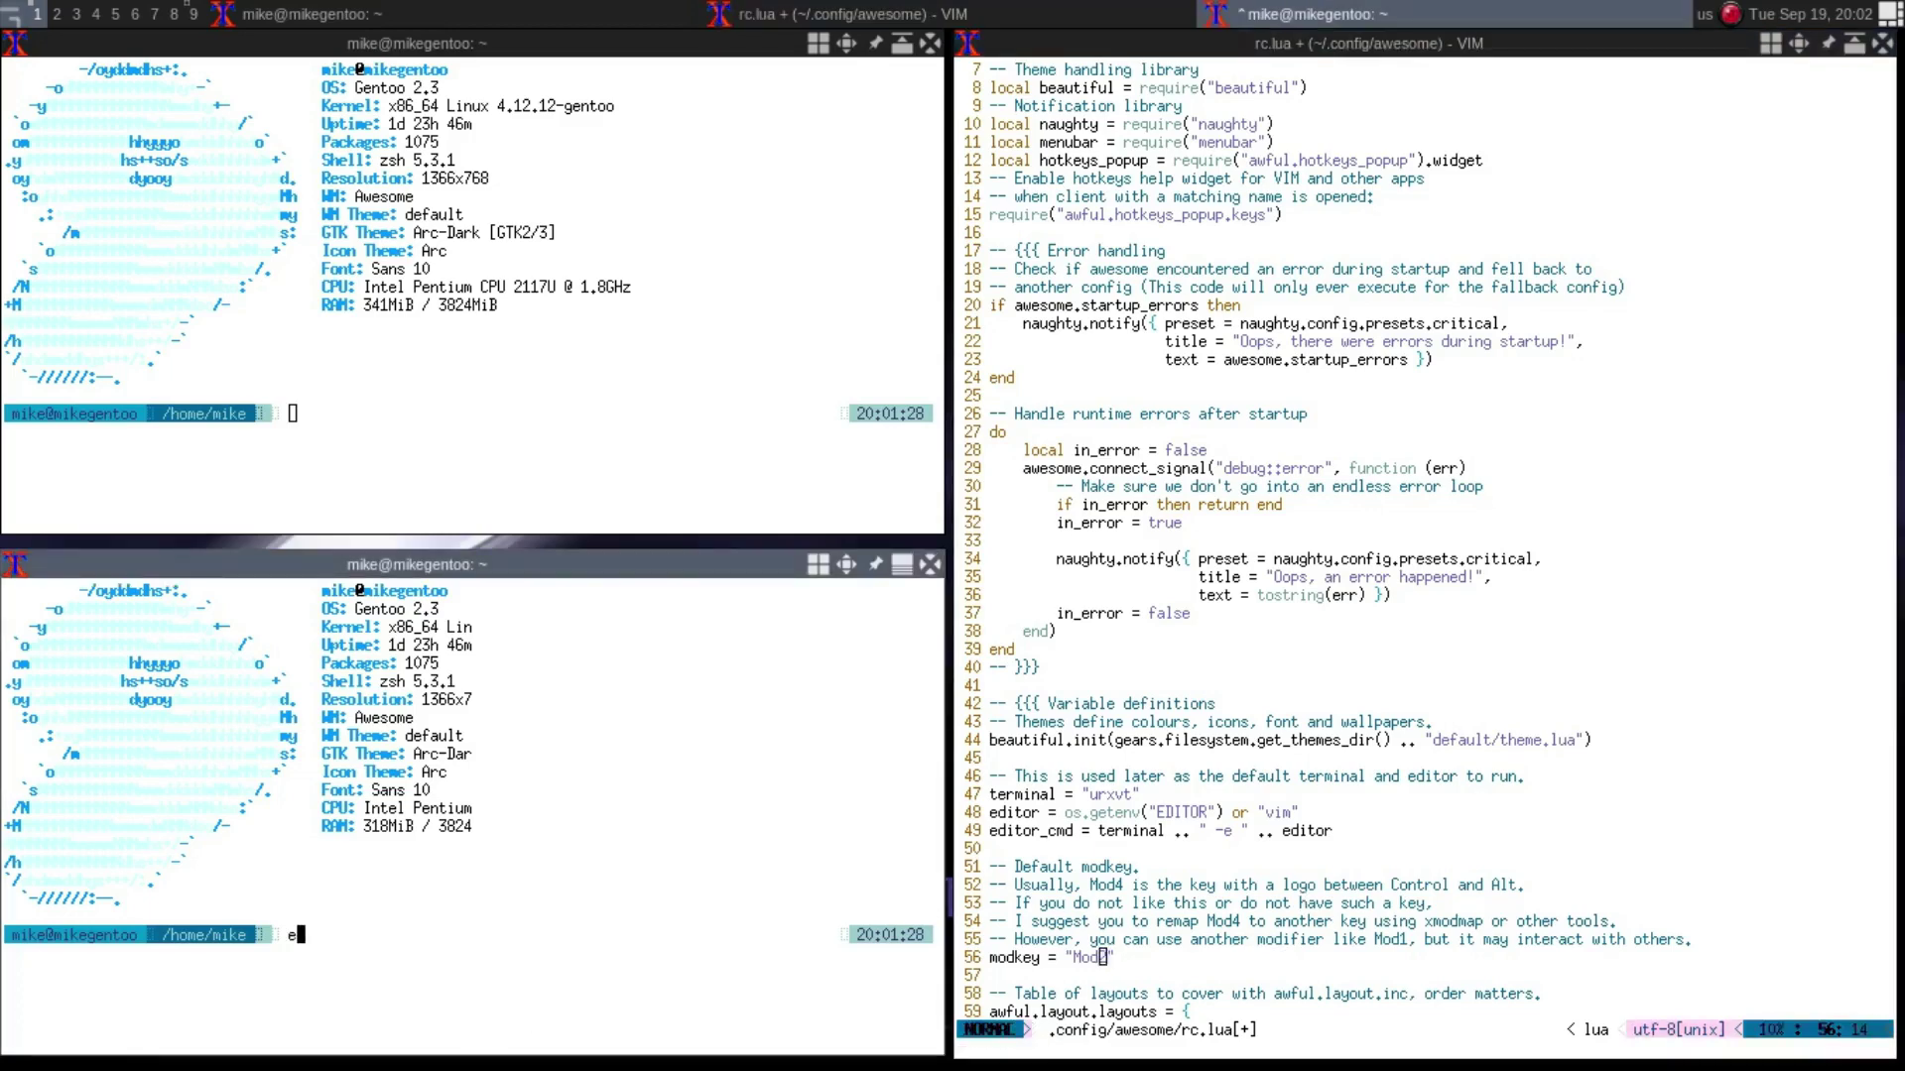
key(Return)
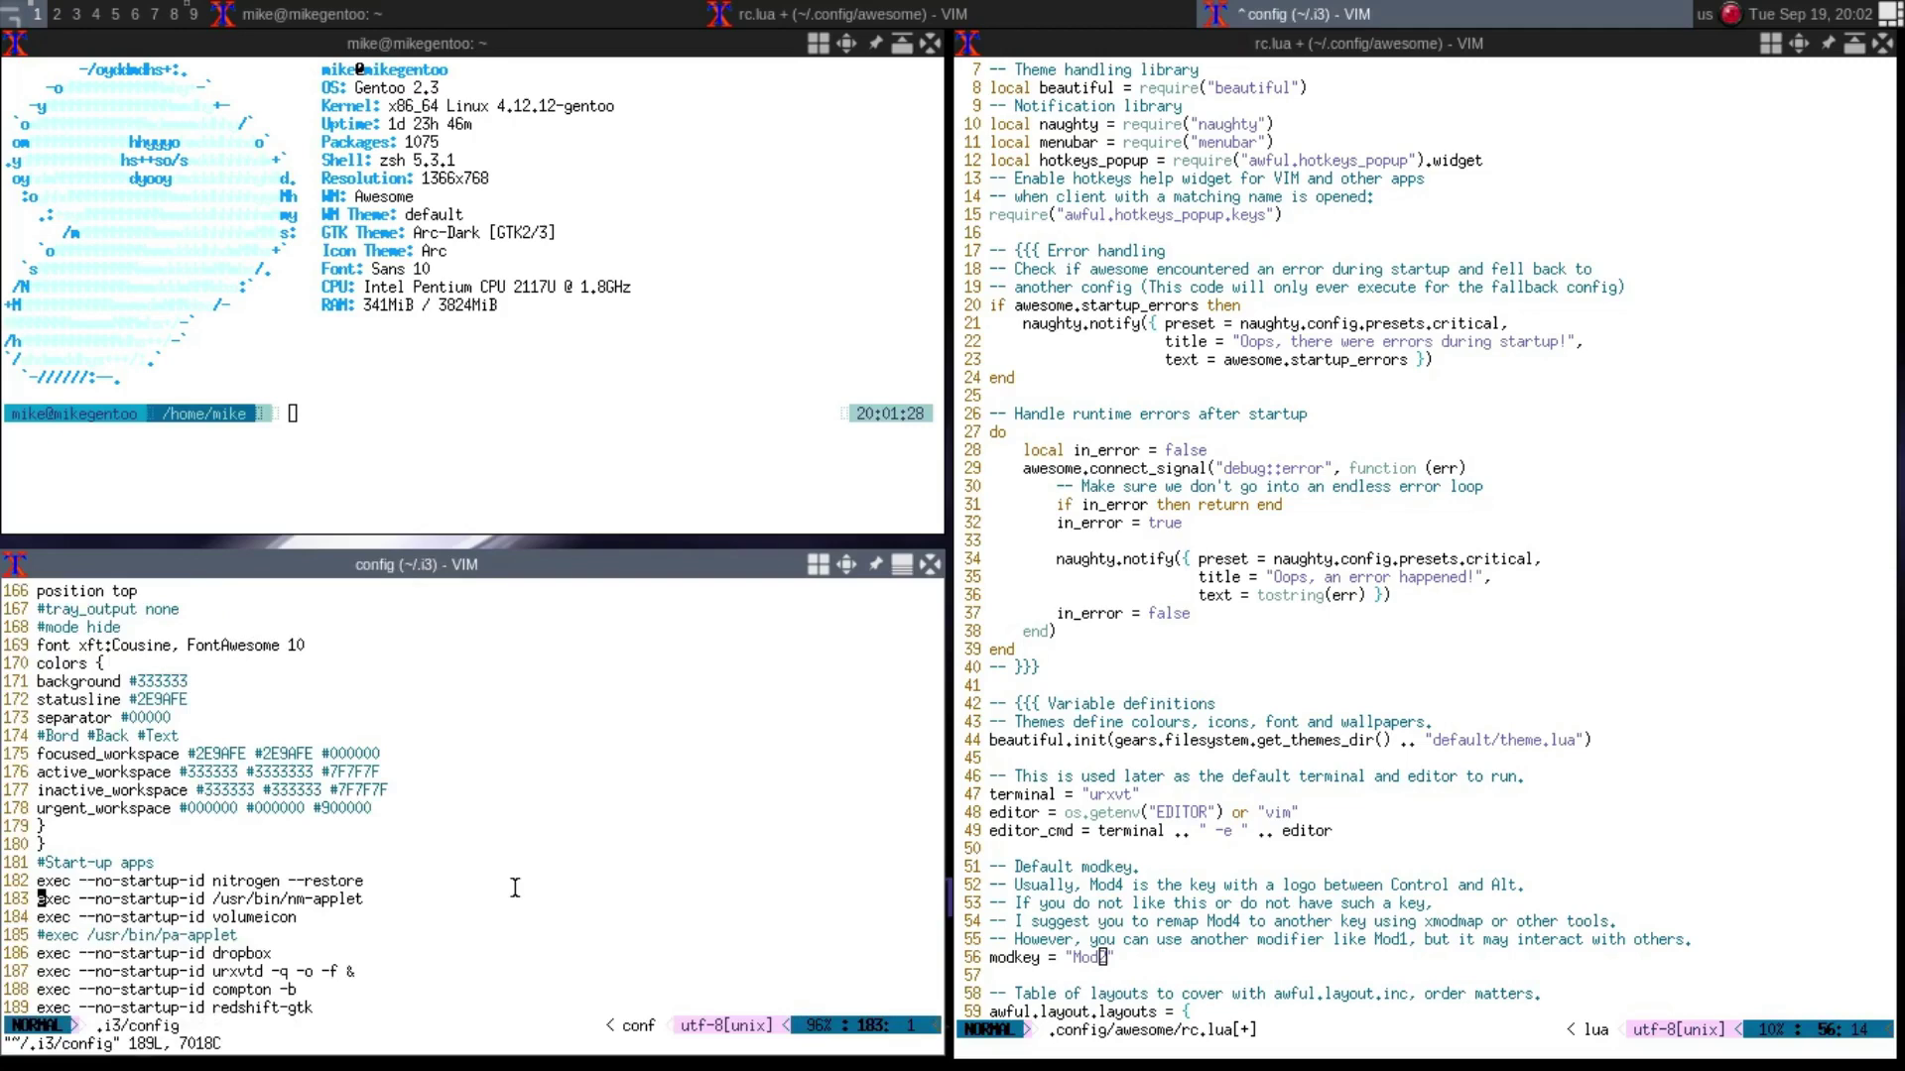
scroll(514, 887, up, 20)
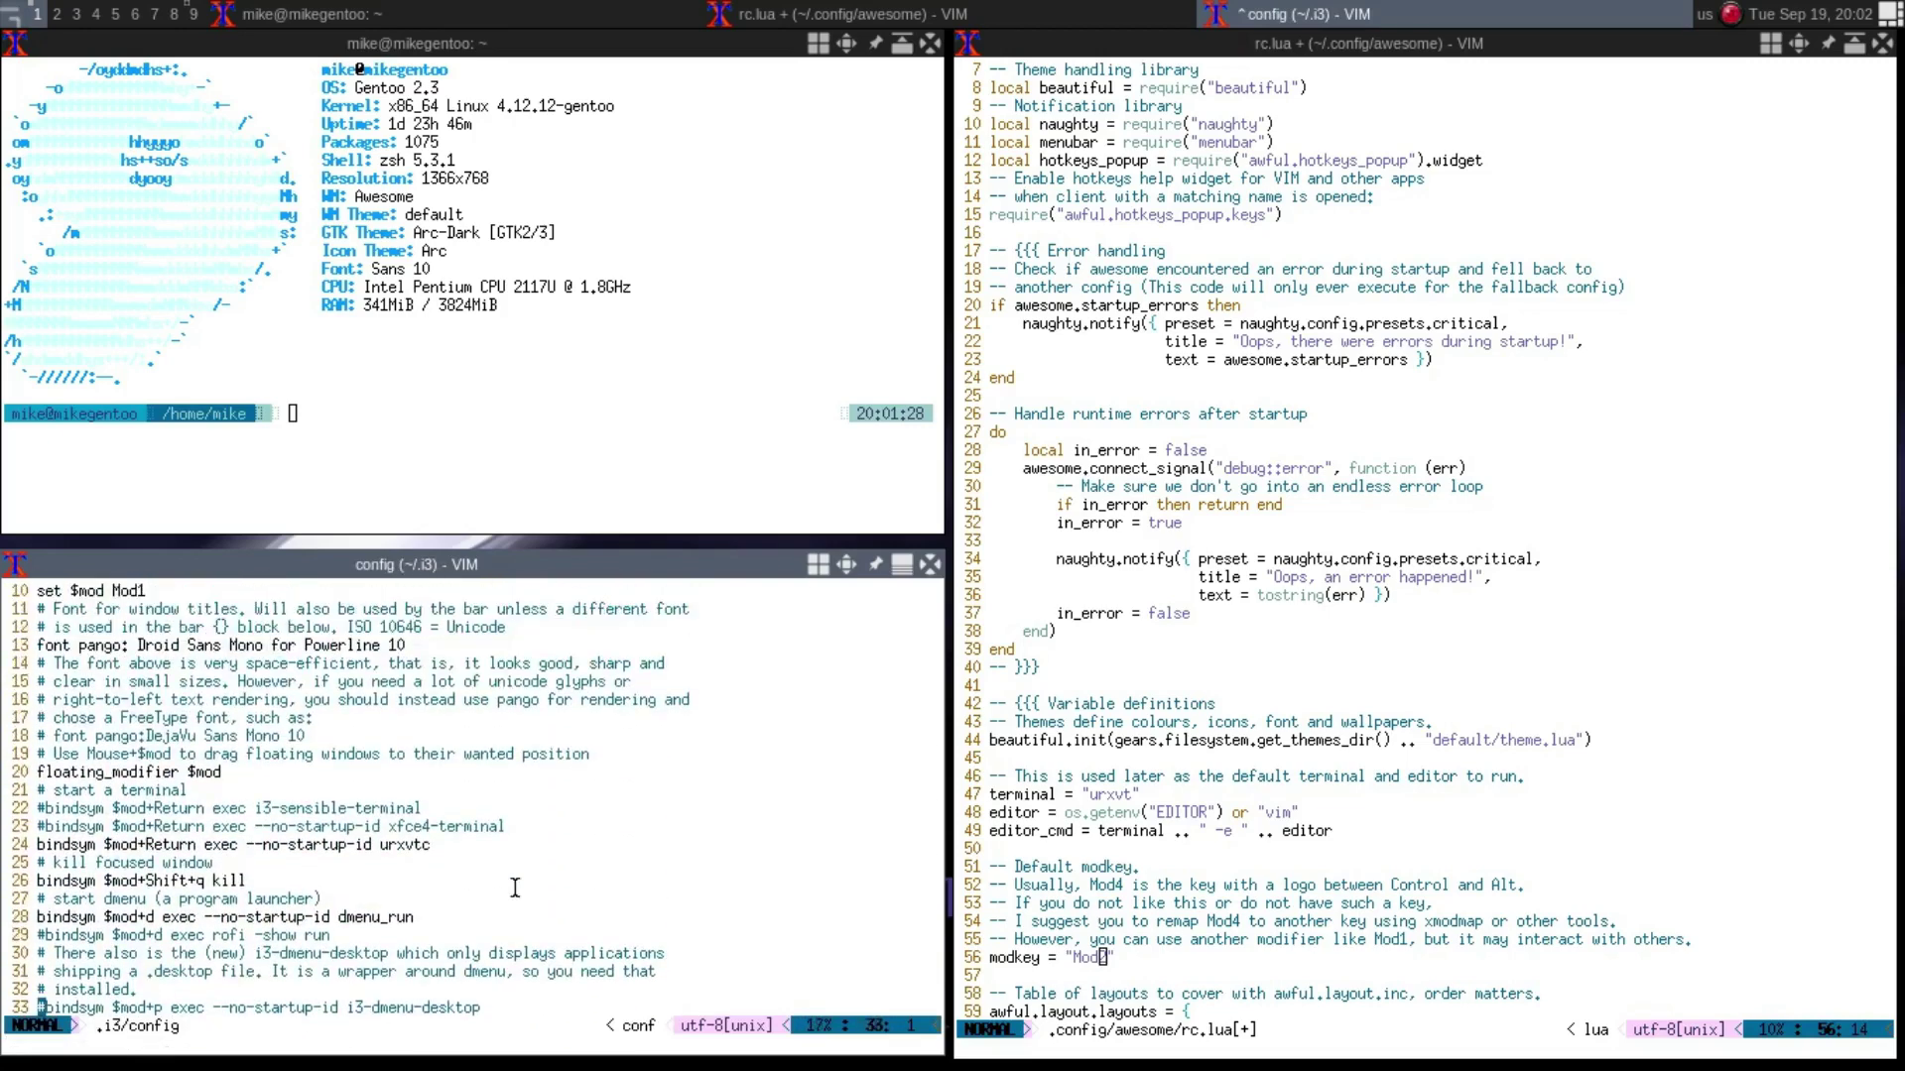
scroll(514, 887, up, 1)
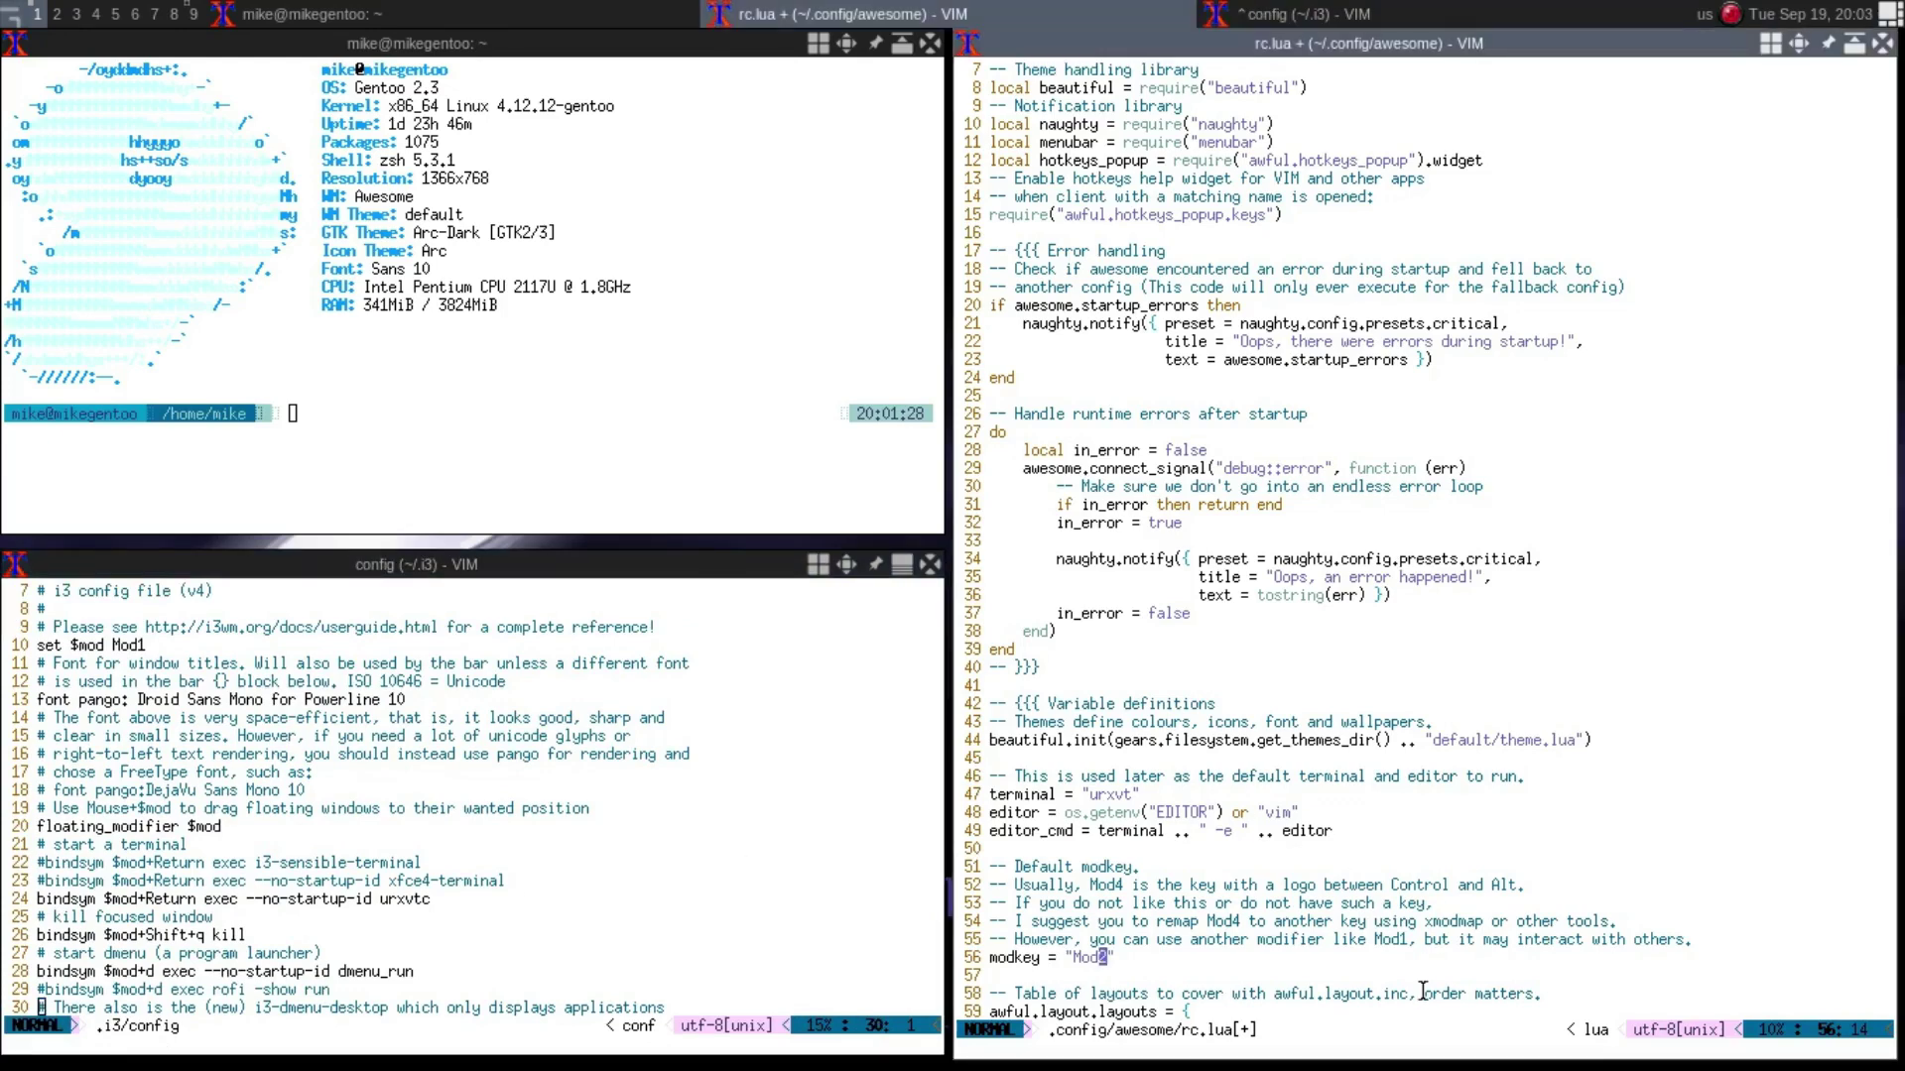
key(s)
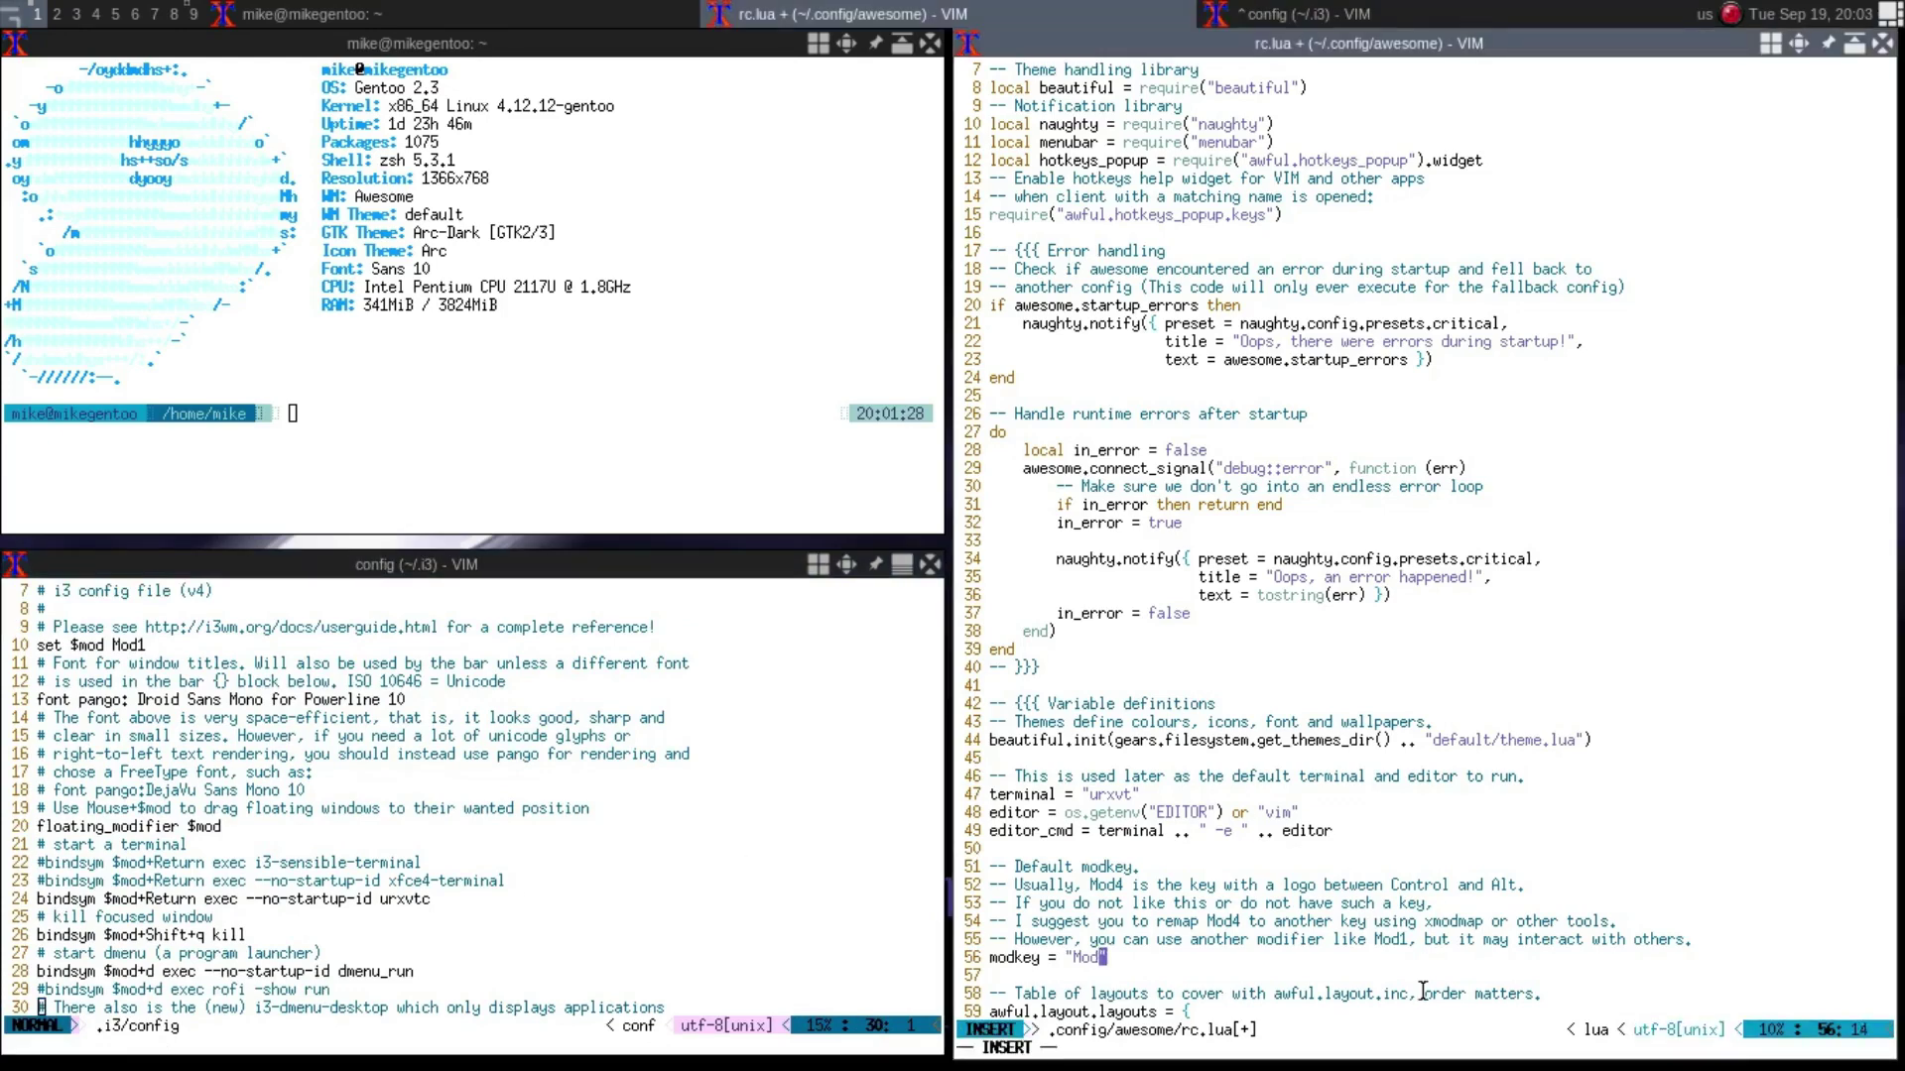
text(1)
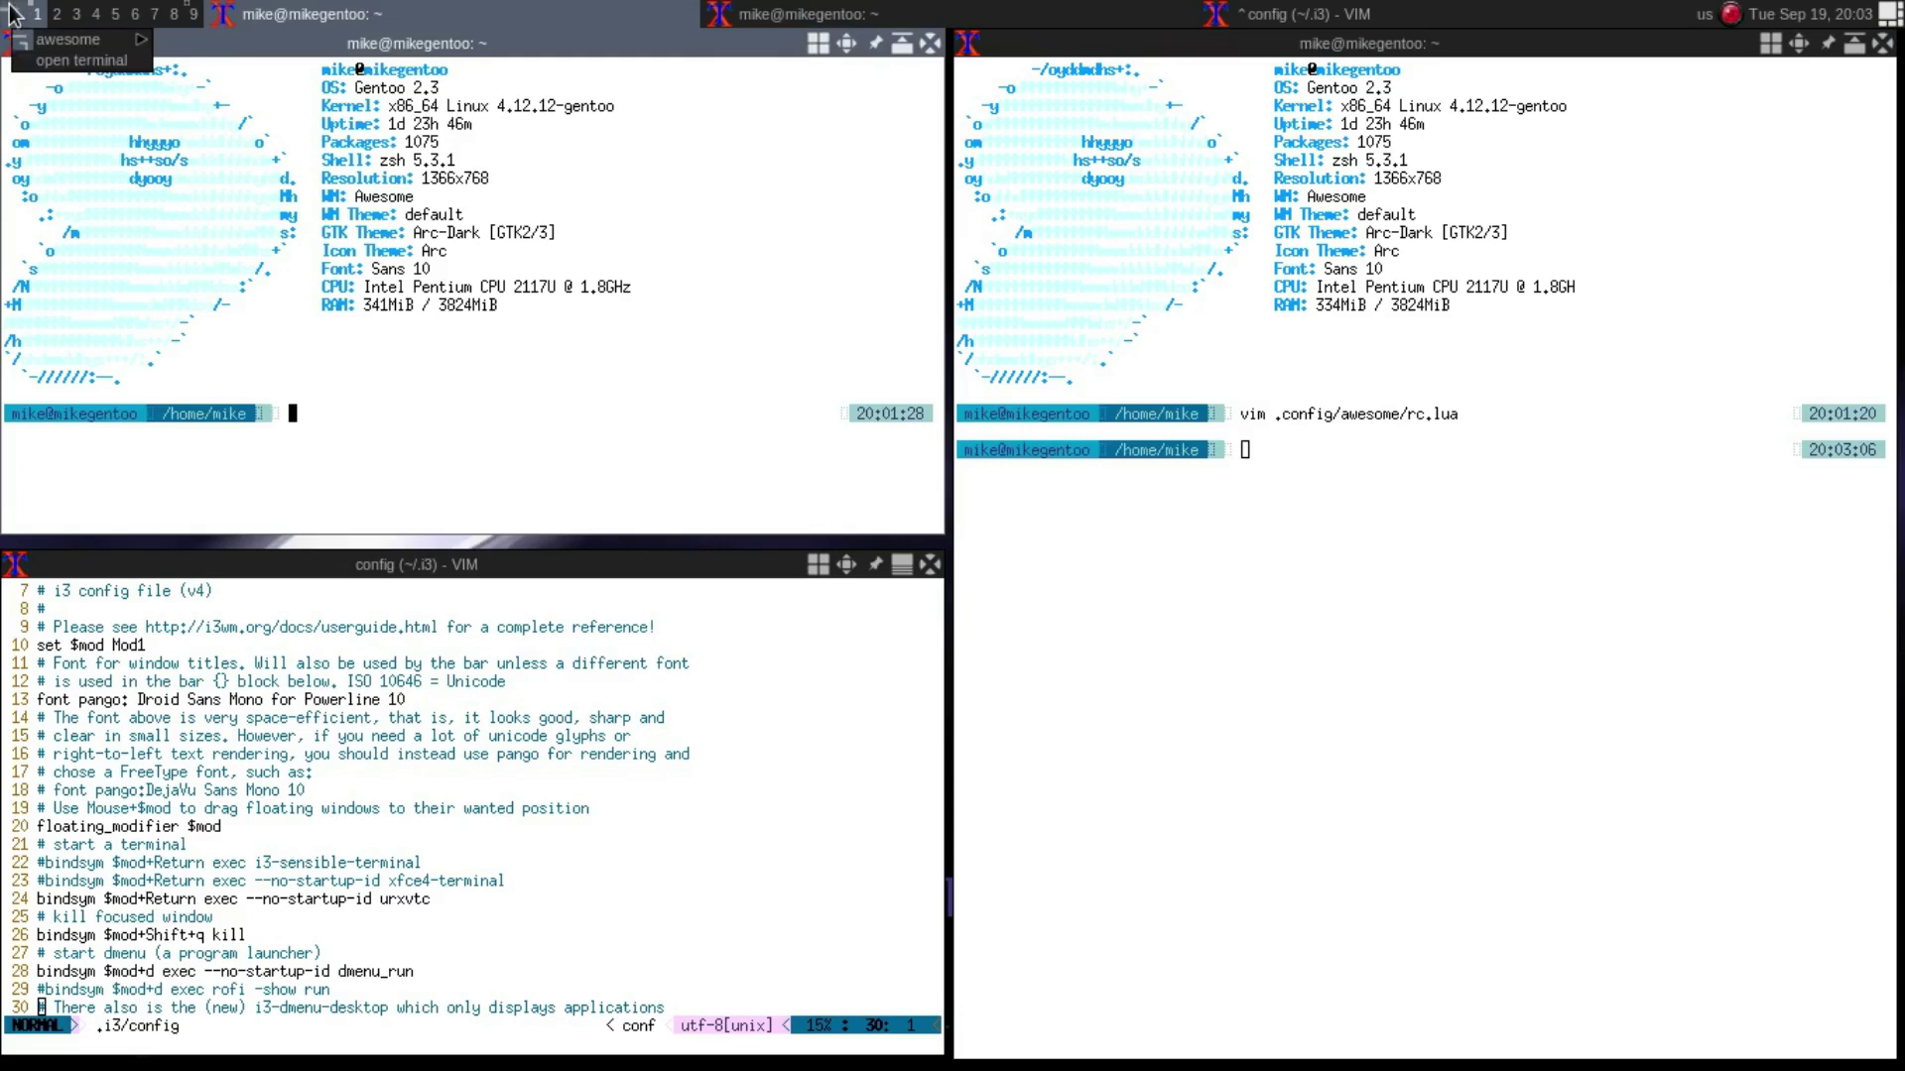
Restart Awesome, open three urxvt terminals with Mod+Enter, and cycle the tiling layout.
mouse_move(62, 39)
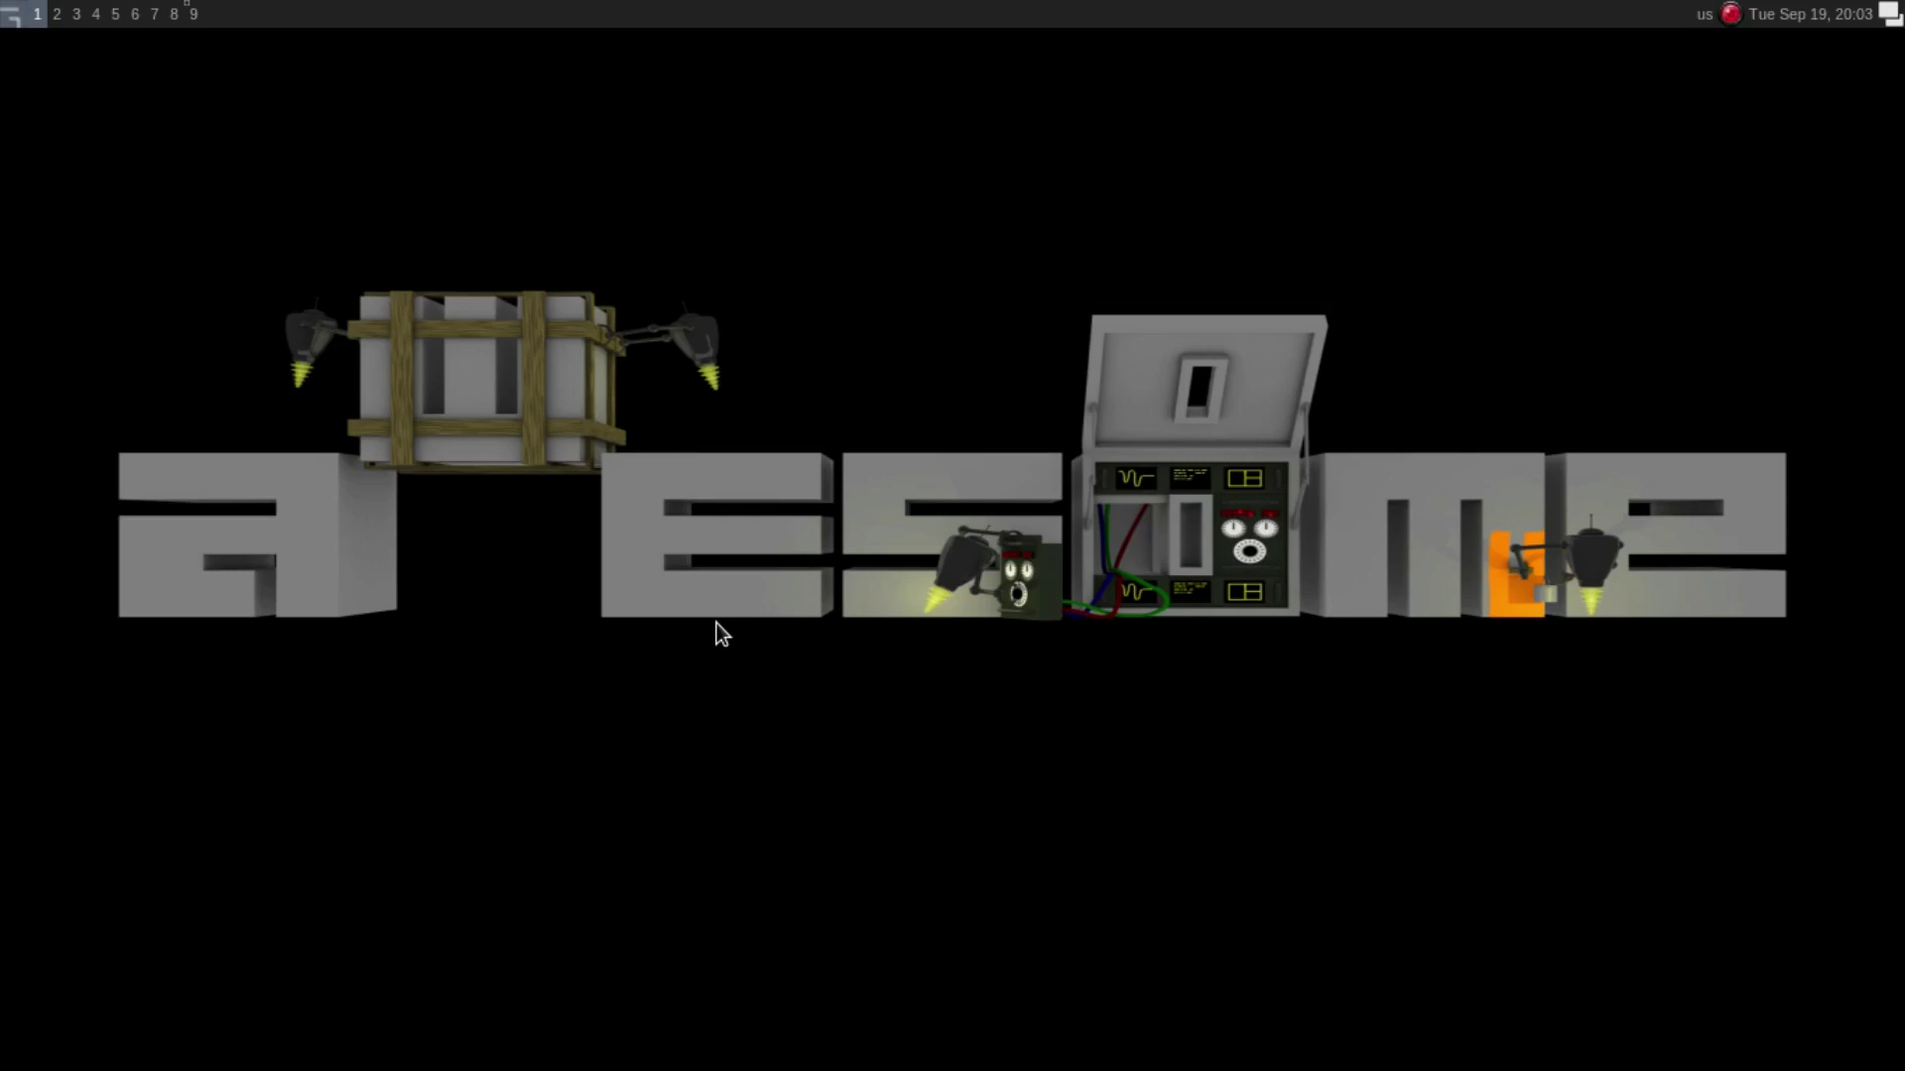
key(super+Return)
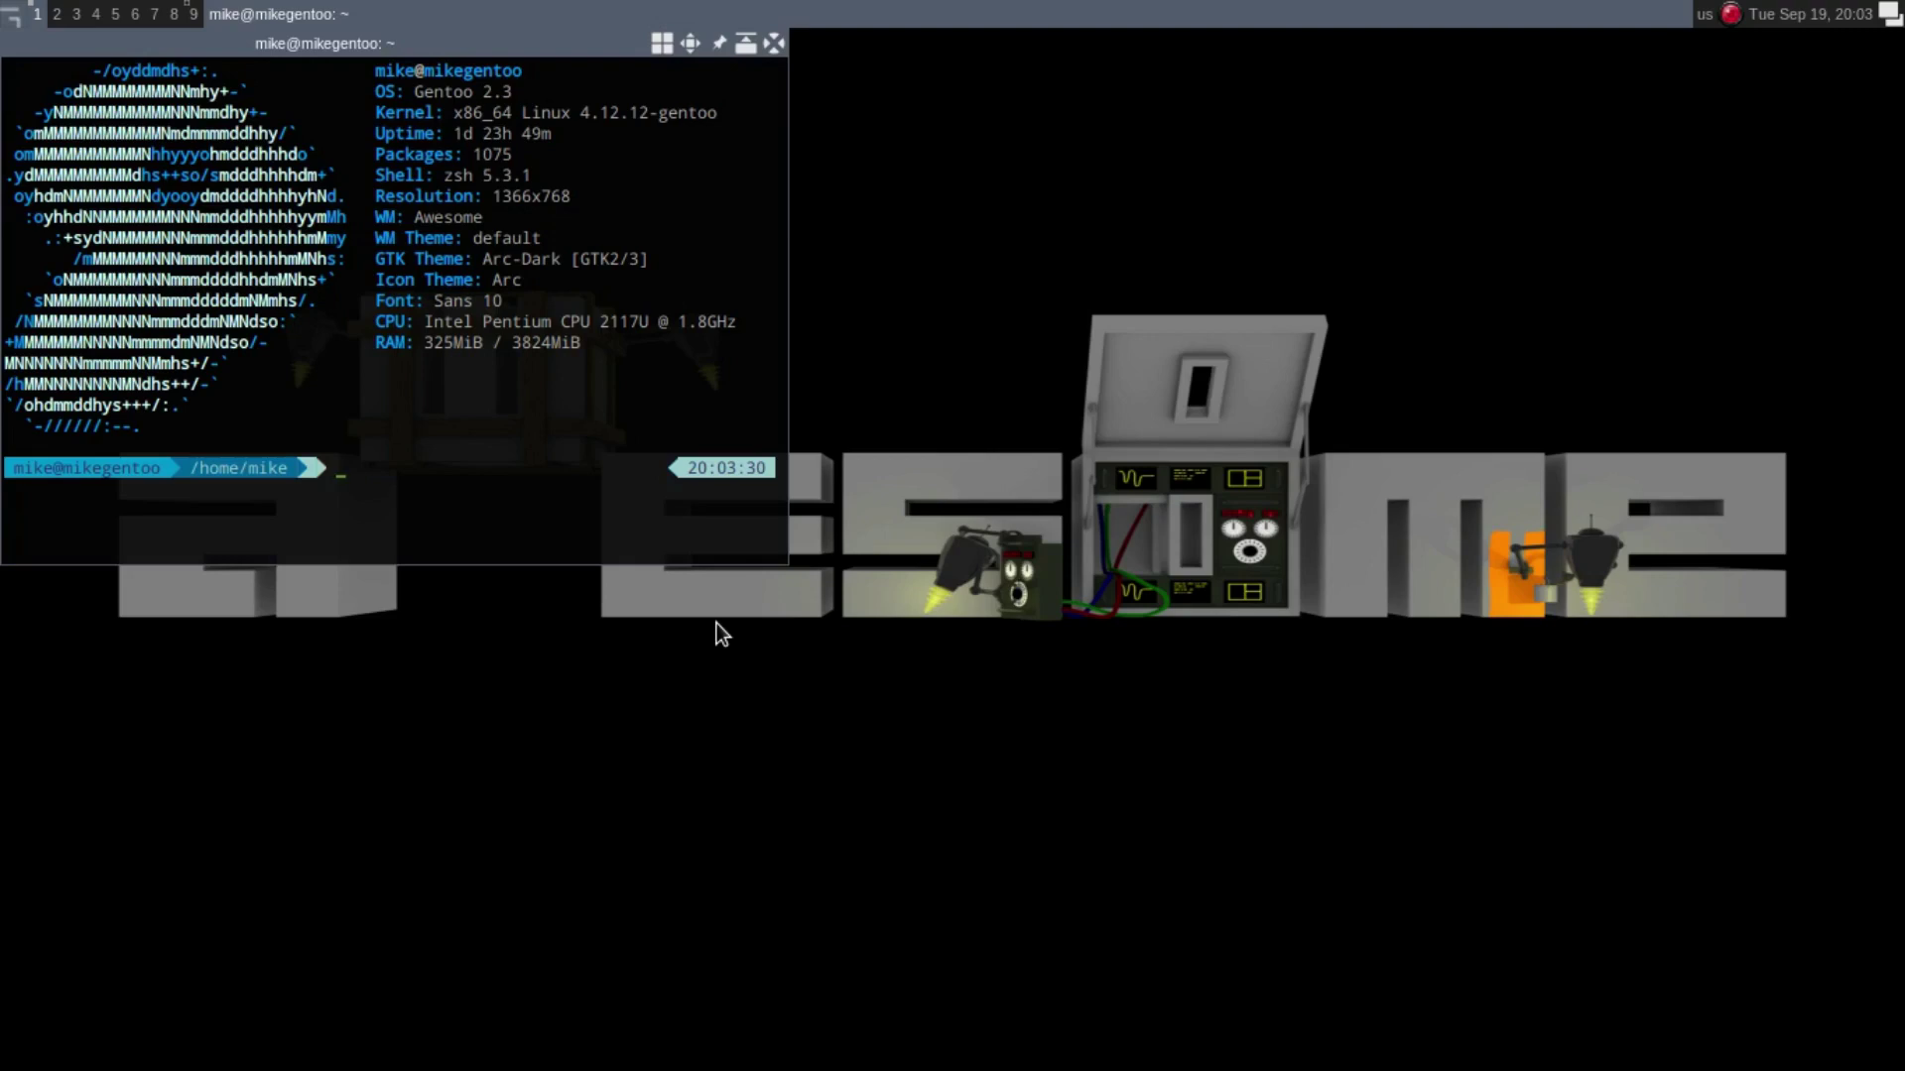
key(super+Return)
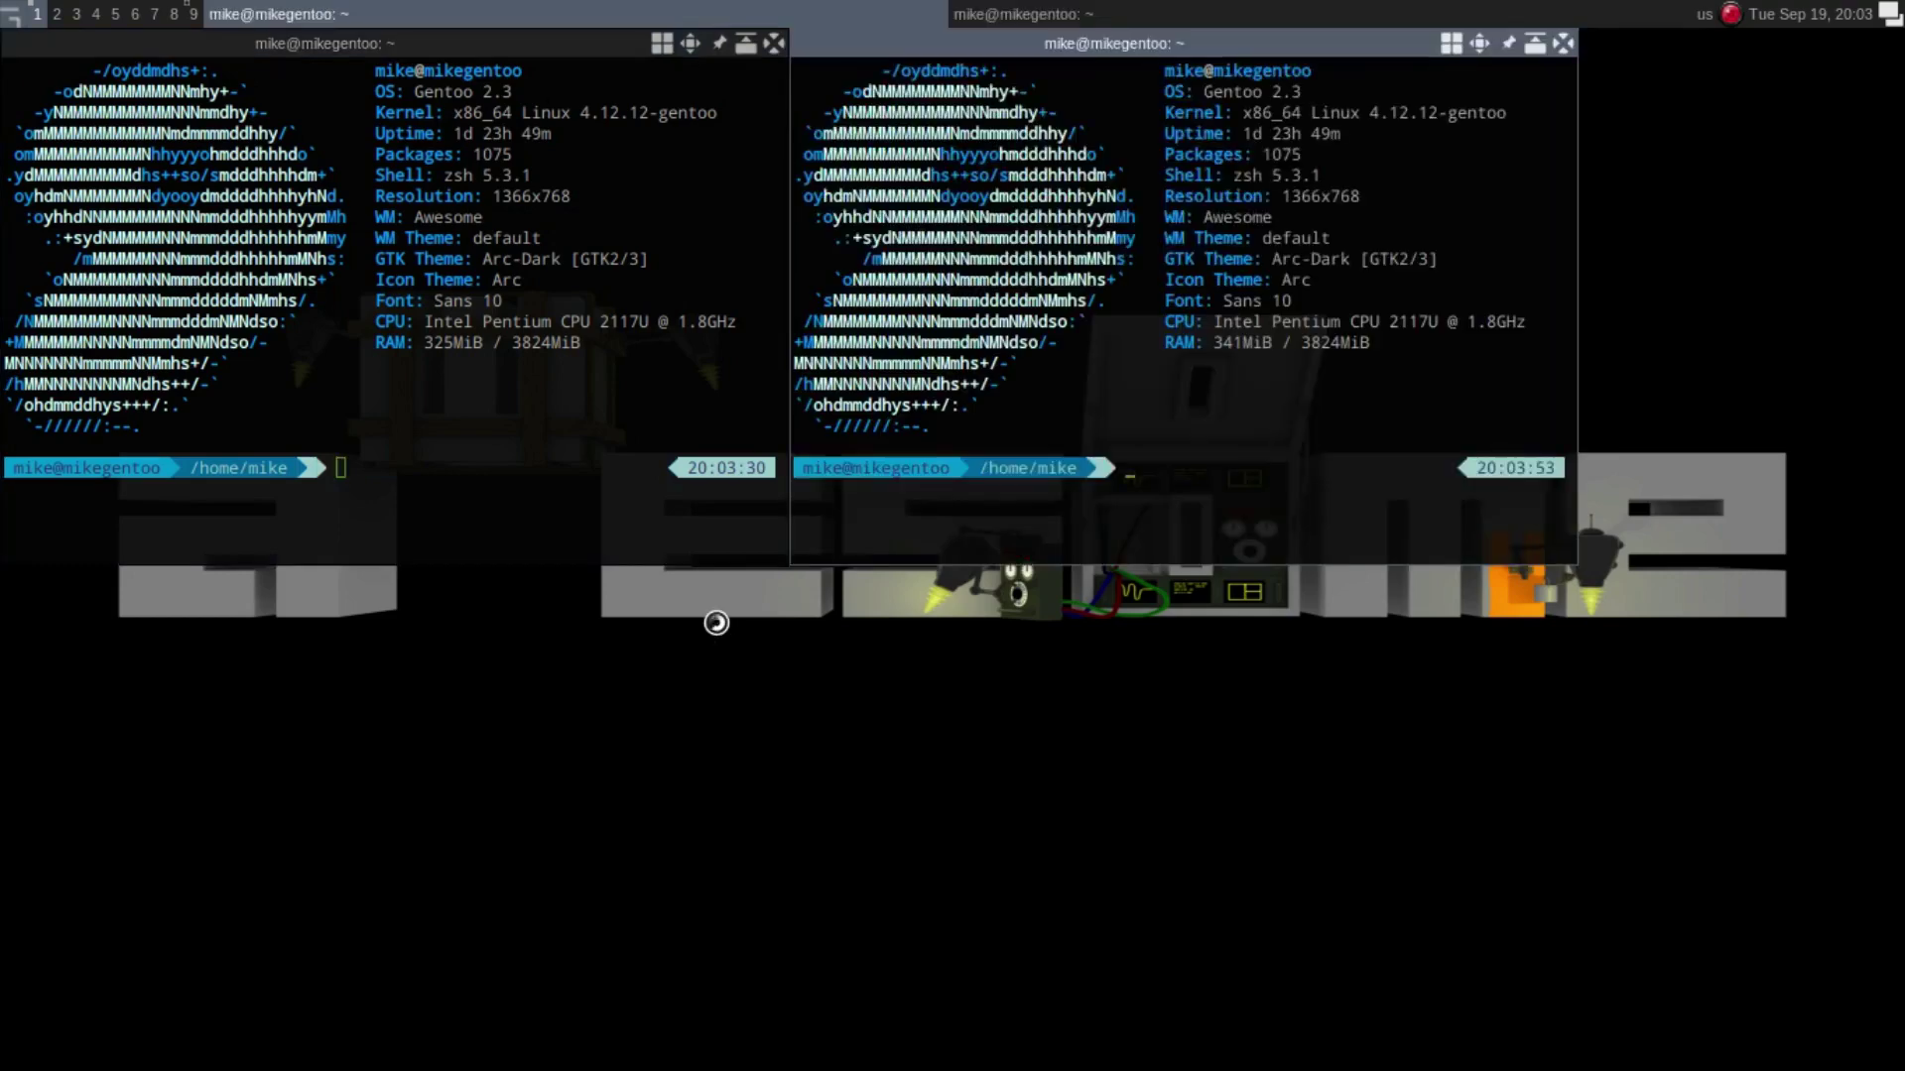
key(super+Return)
key(super+Return)
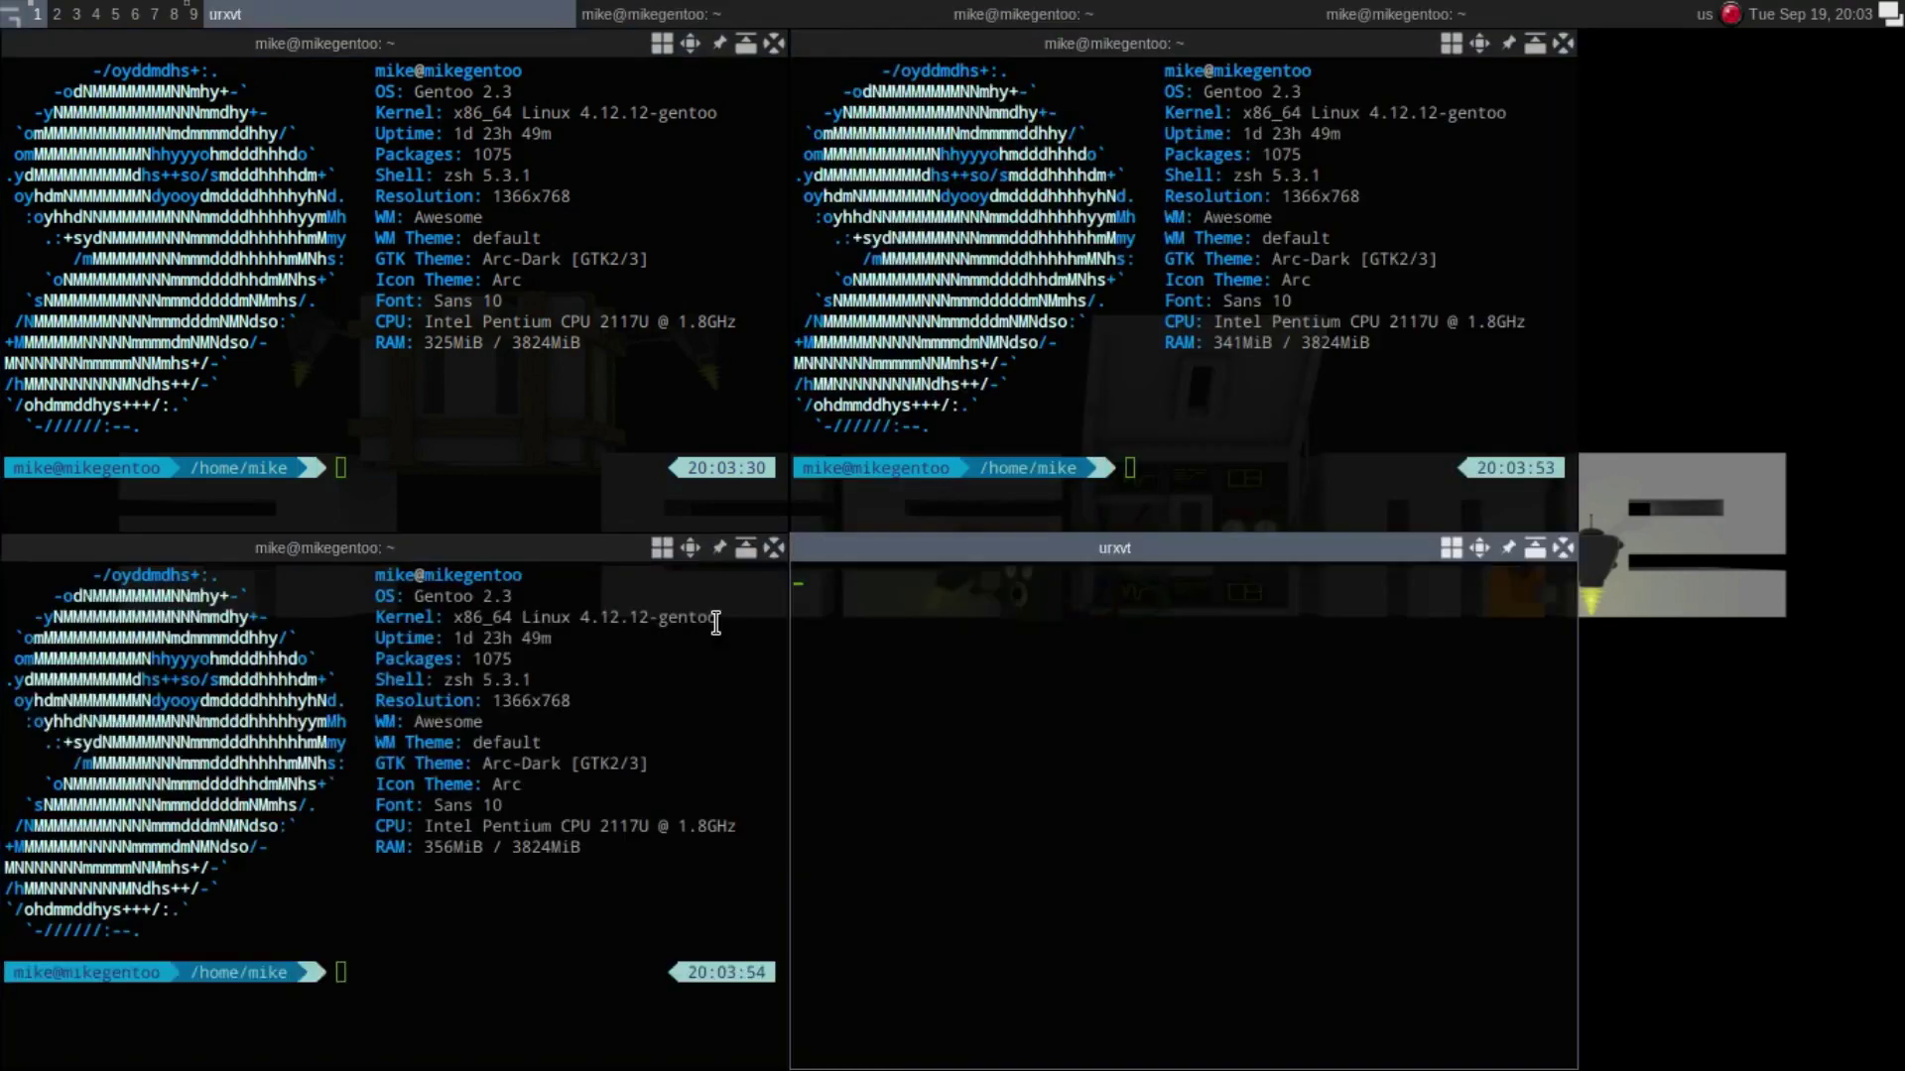
key(super+space)
key(super+space)
key(super+space)
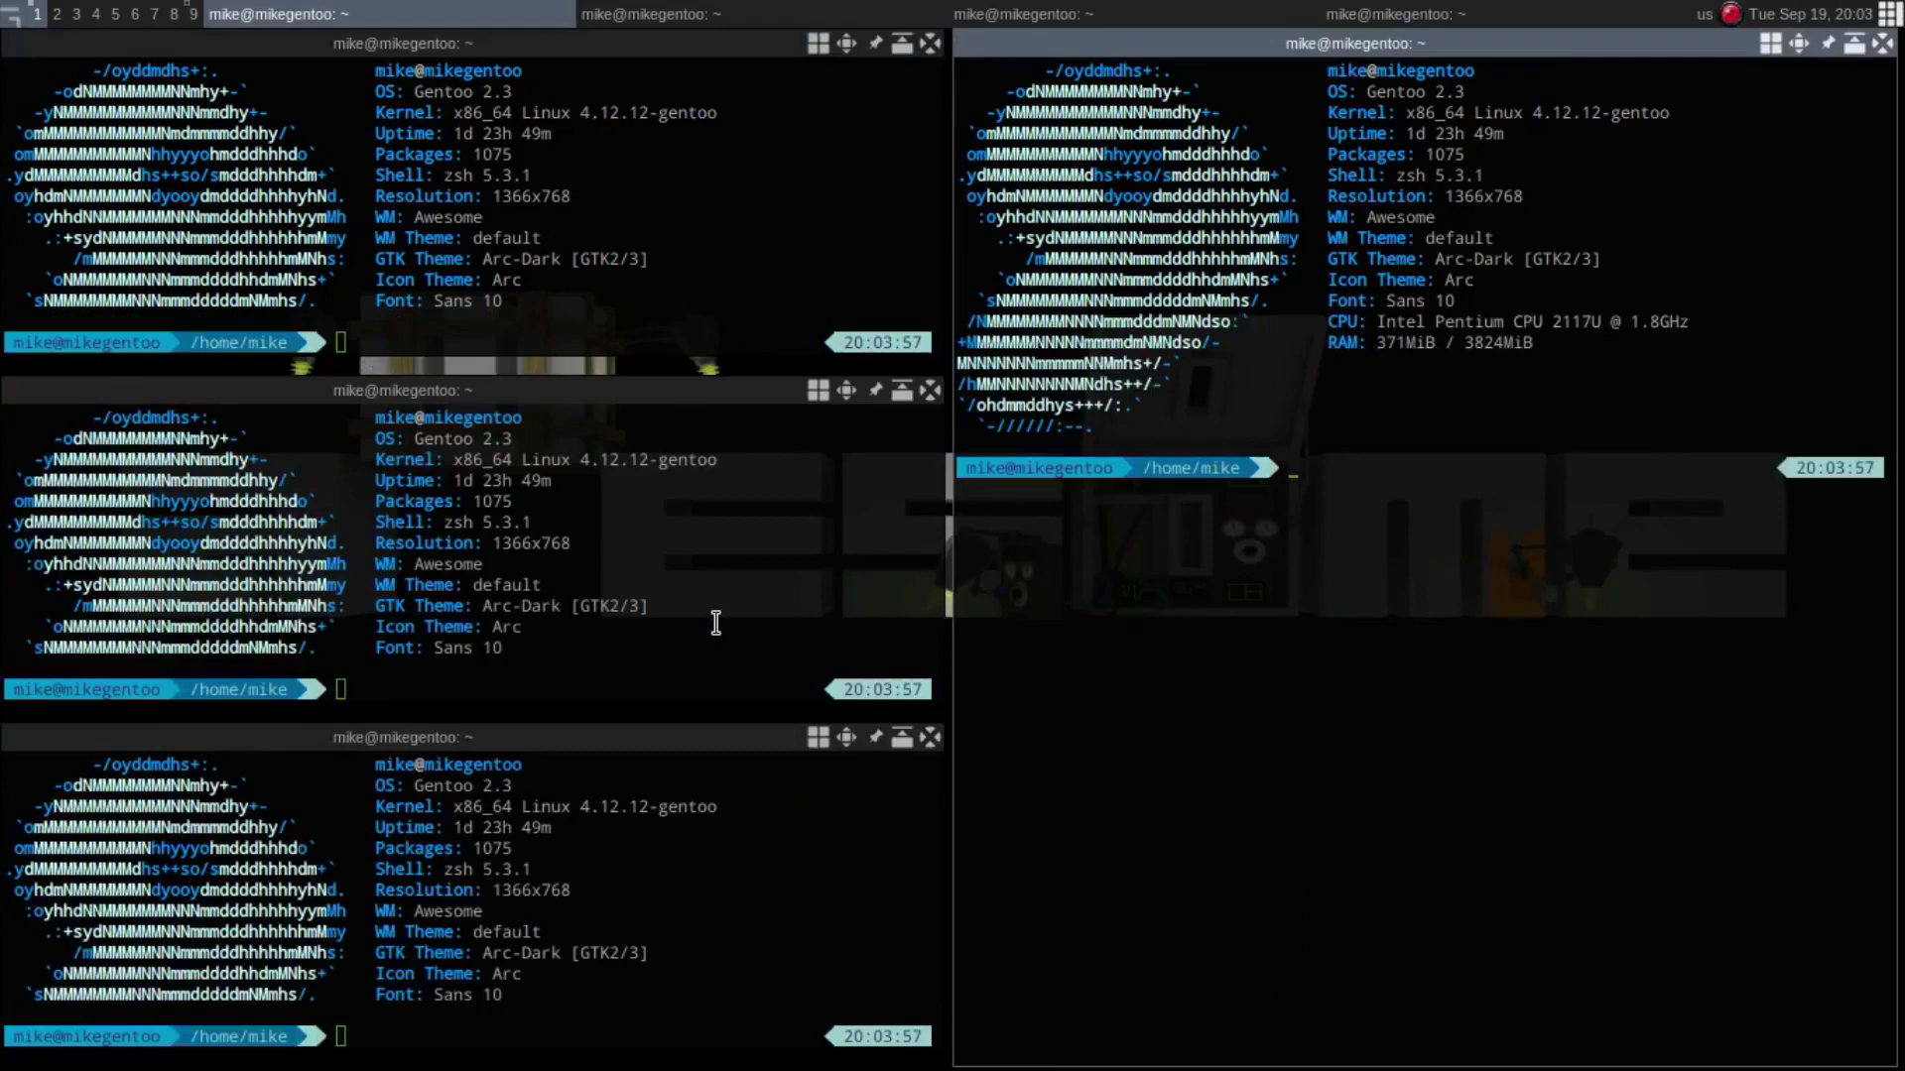